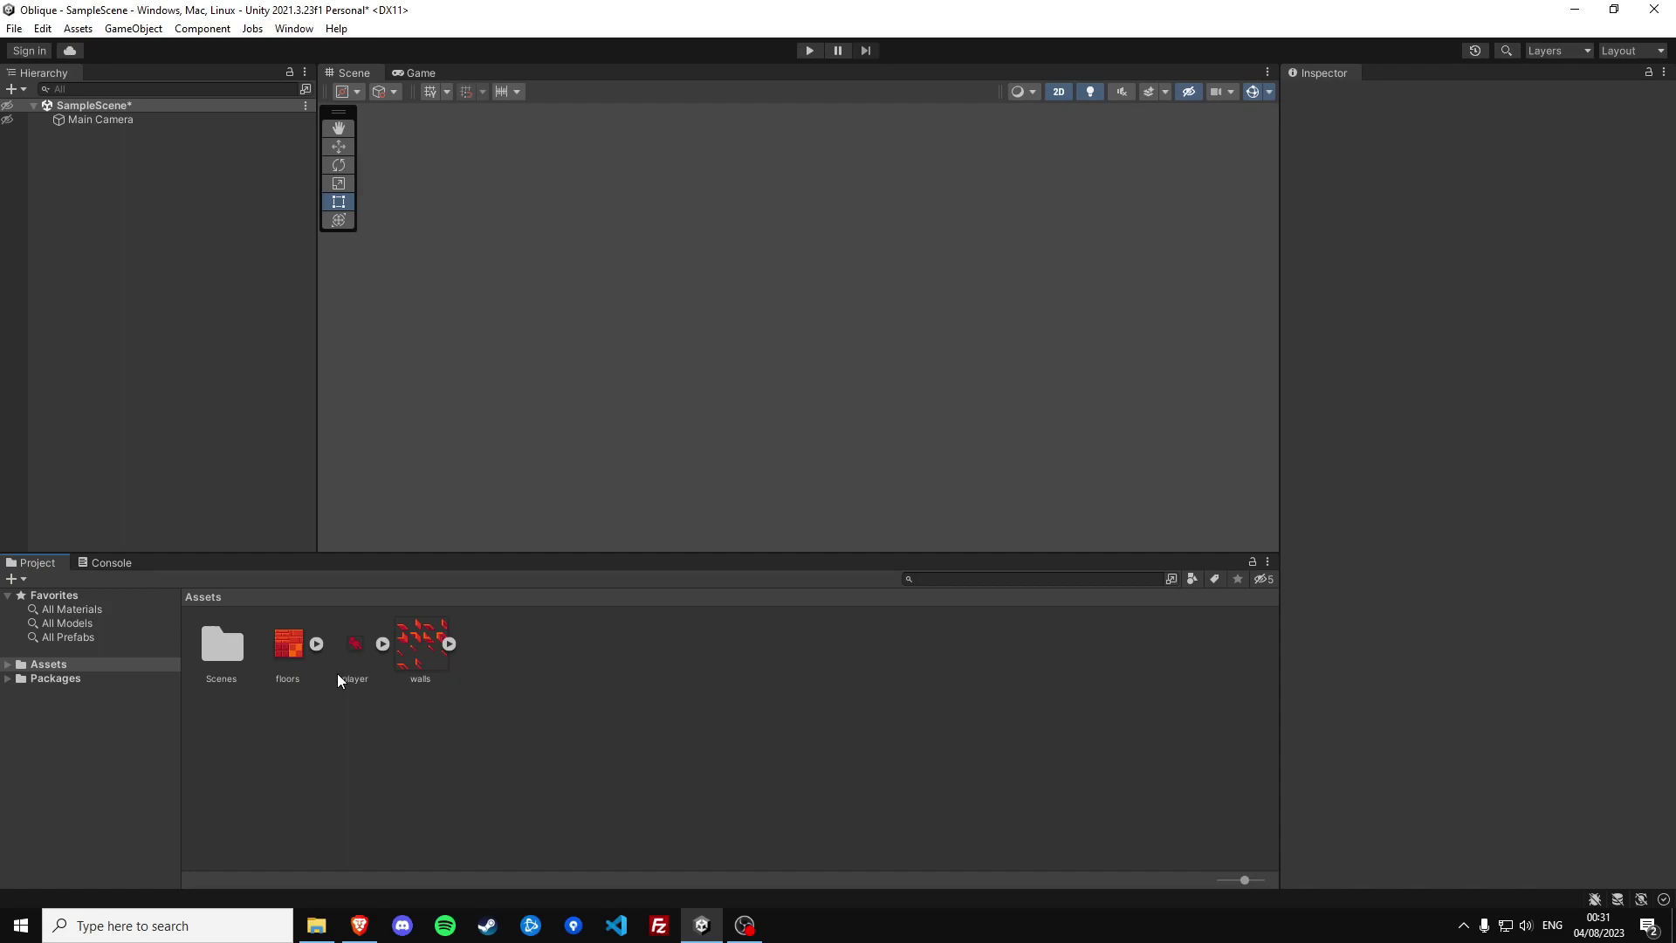
# Set the floors, player and walls textures to 16 pixels per unit, Point (no filter) filtering and no compression, and apply
pyautogui.click(410, 664)
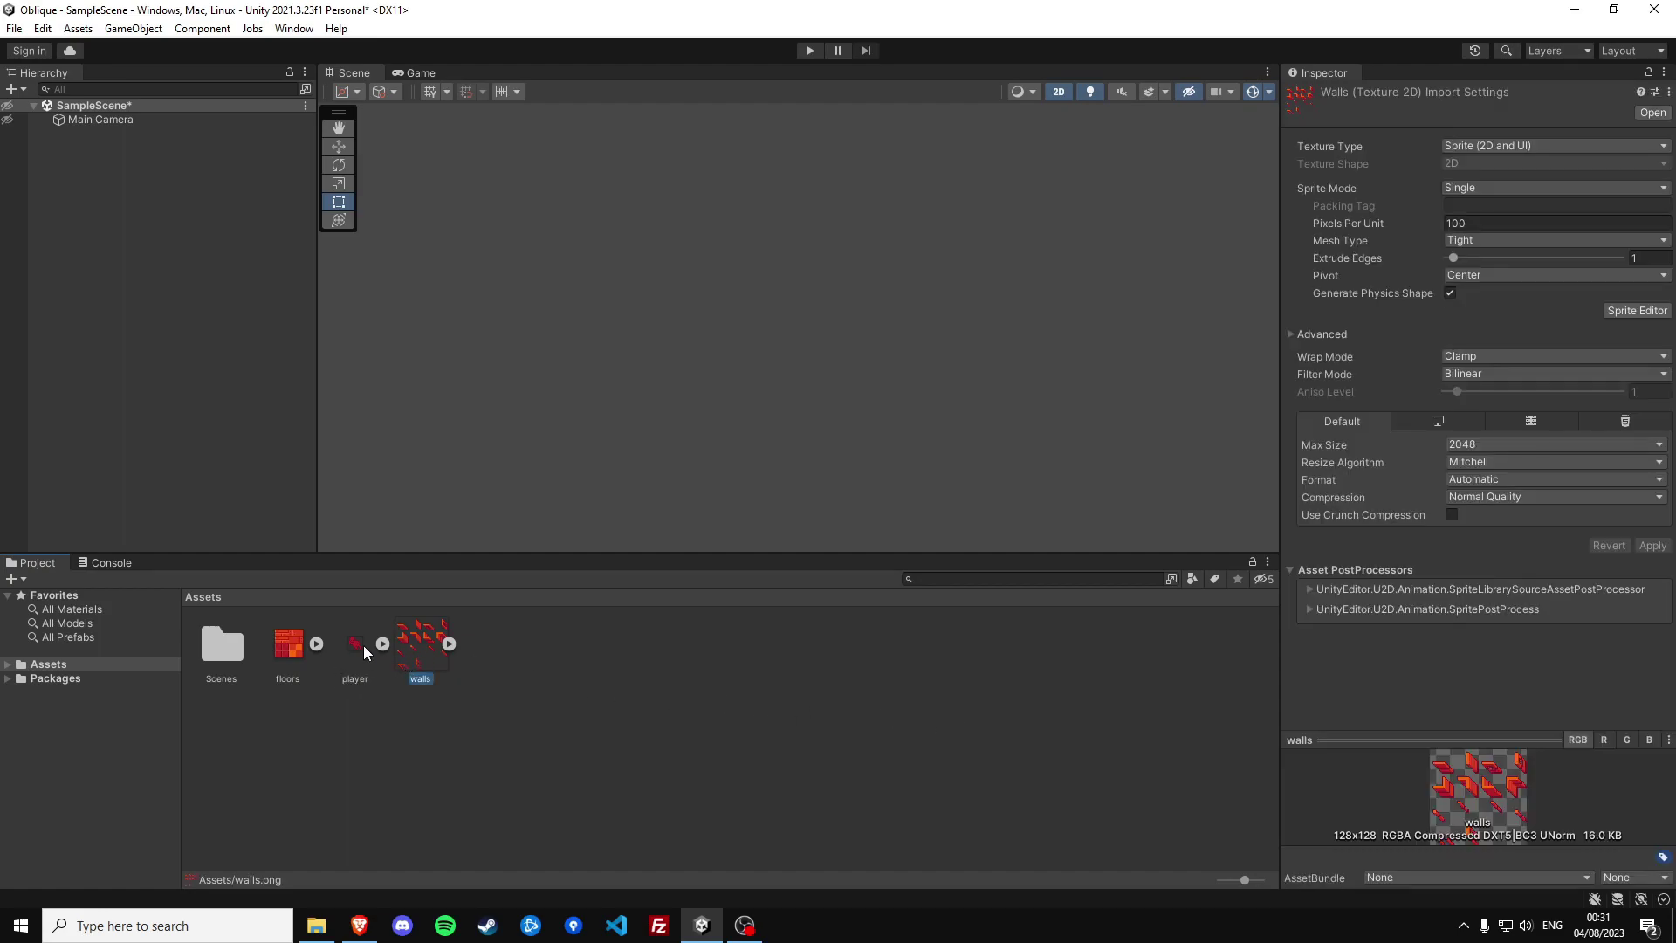
pyautogui.keyDown('shift'); pyautogui.click(284, 647); pyautogui.keyUp('shift')
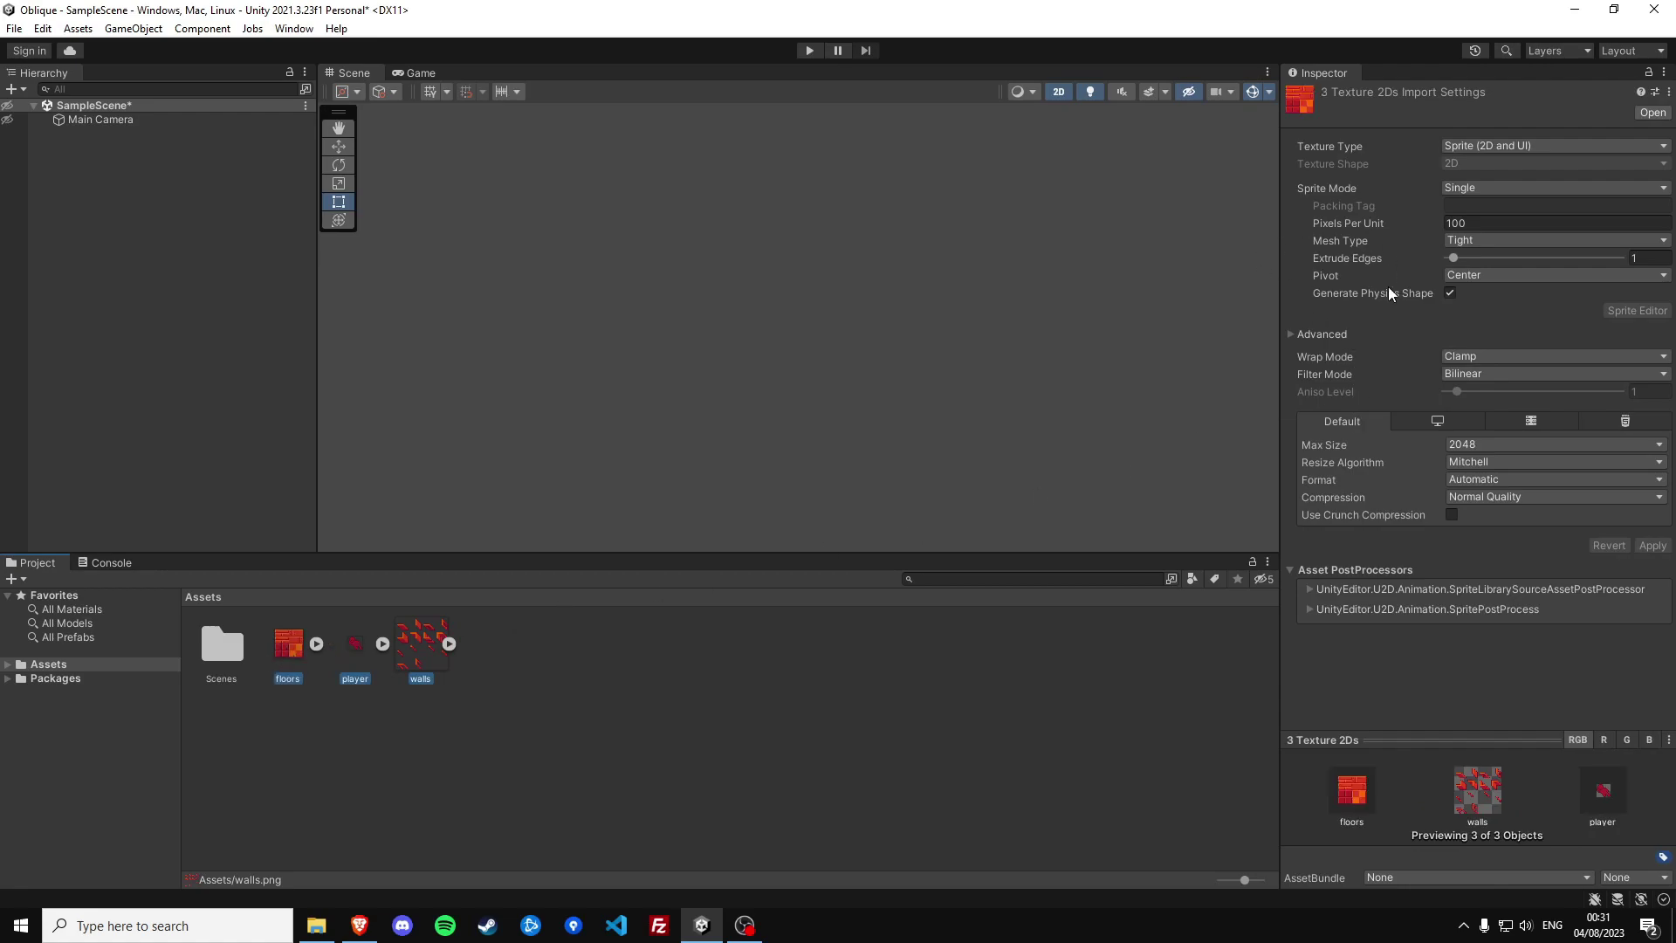
pyautogui.click(1515, 227)
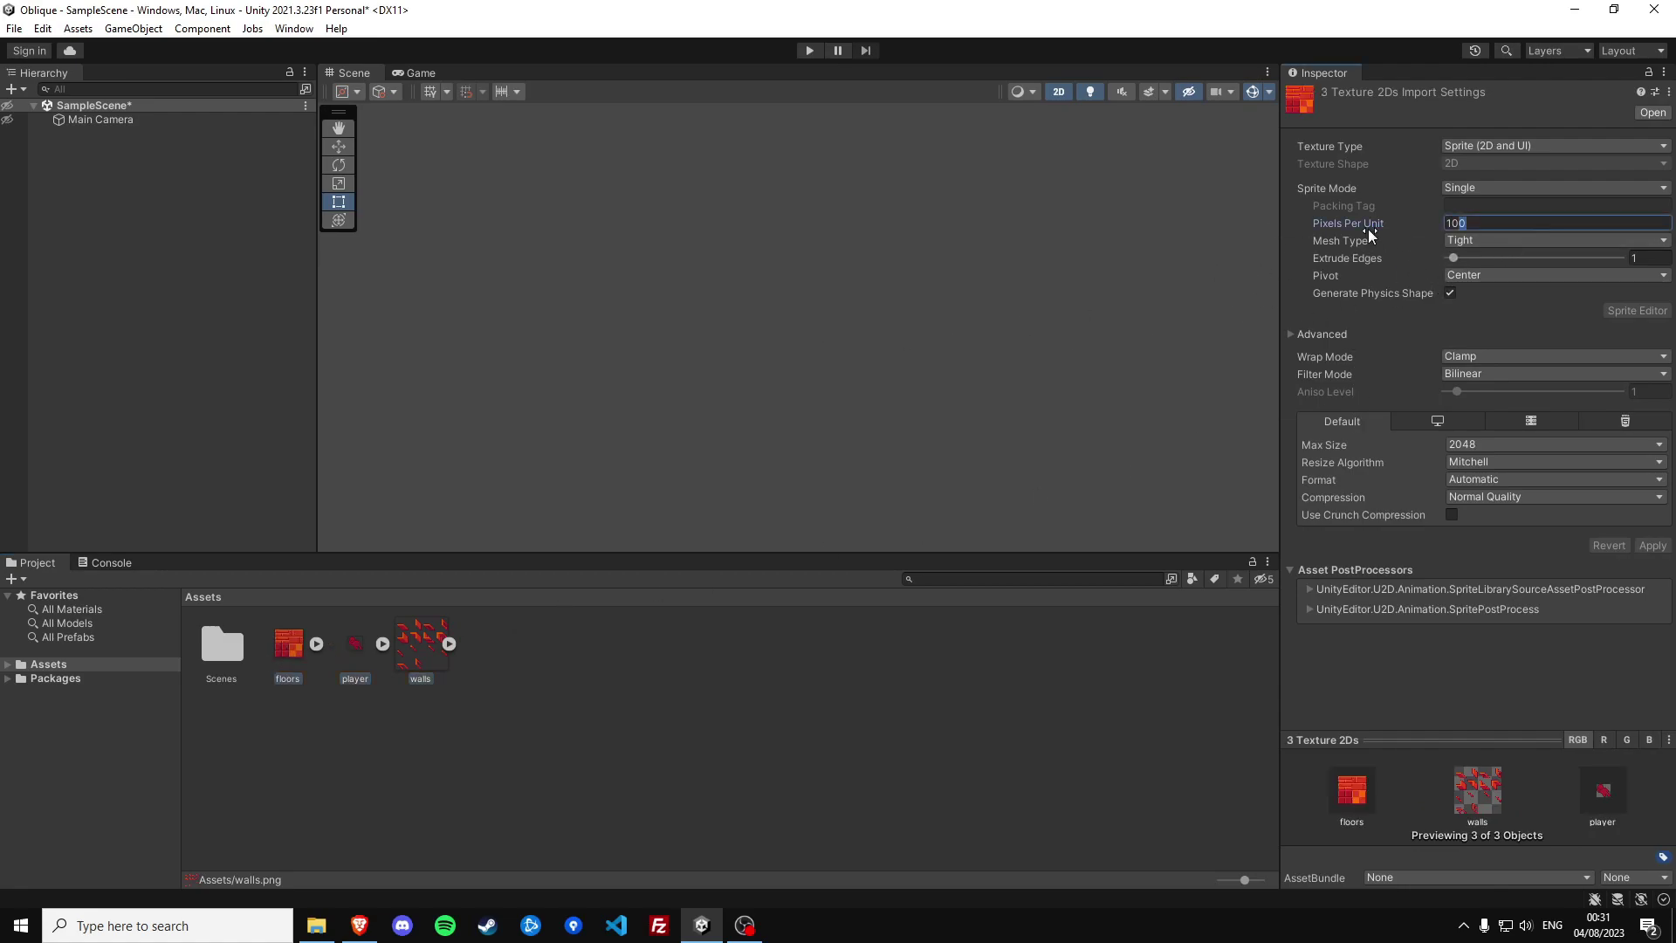
pyautogui.write('16')
pyautogui.click(1481, 373)
pyautogui.click(1481, 389)
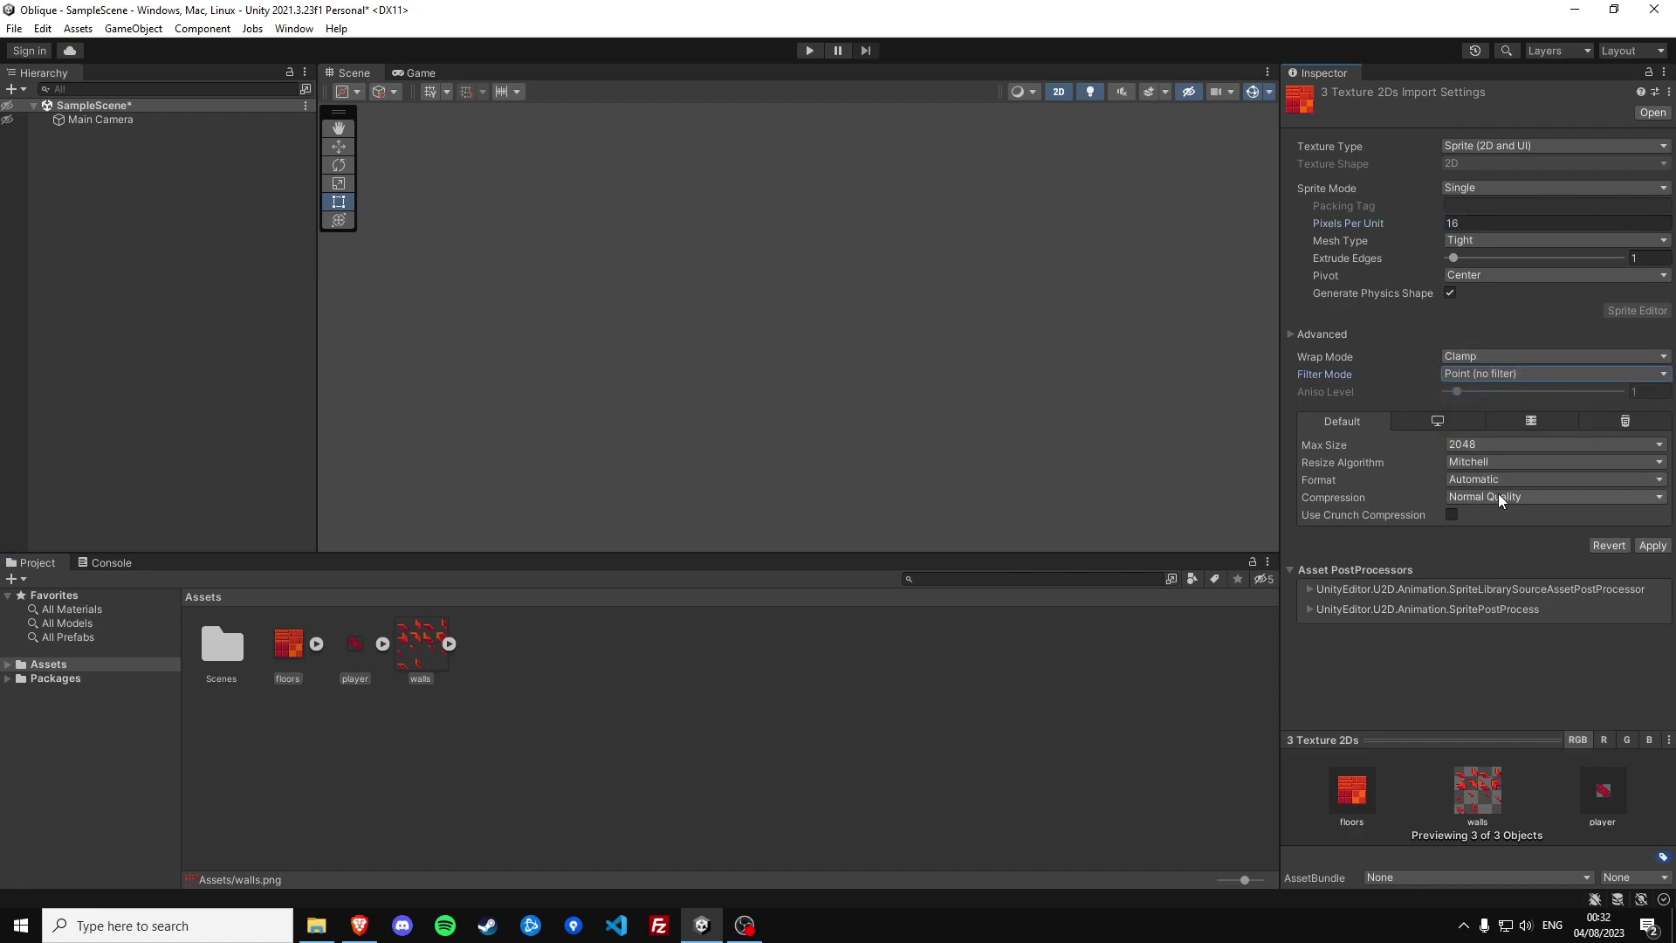
pyautogui.click(1500, 497)
pyautogui.click(1492, 516)
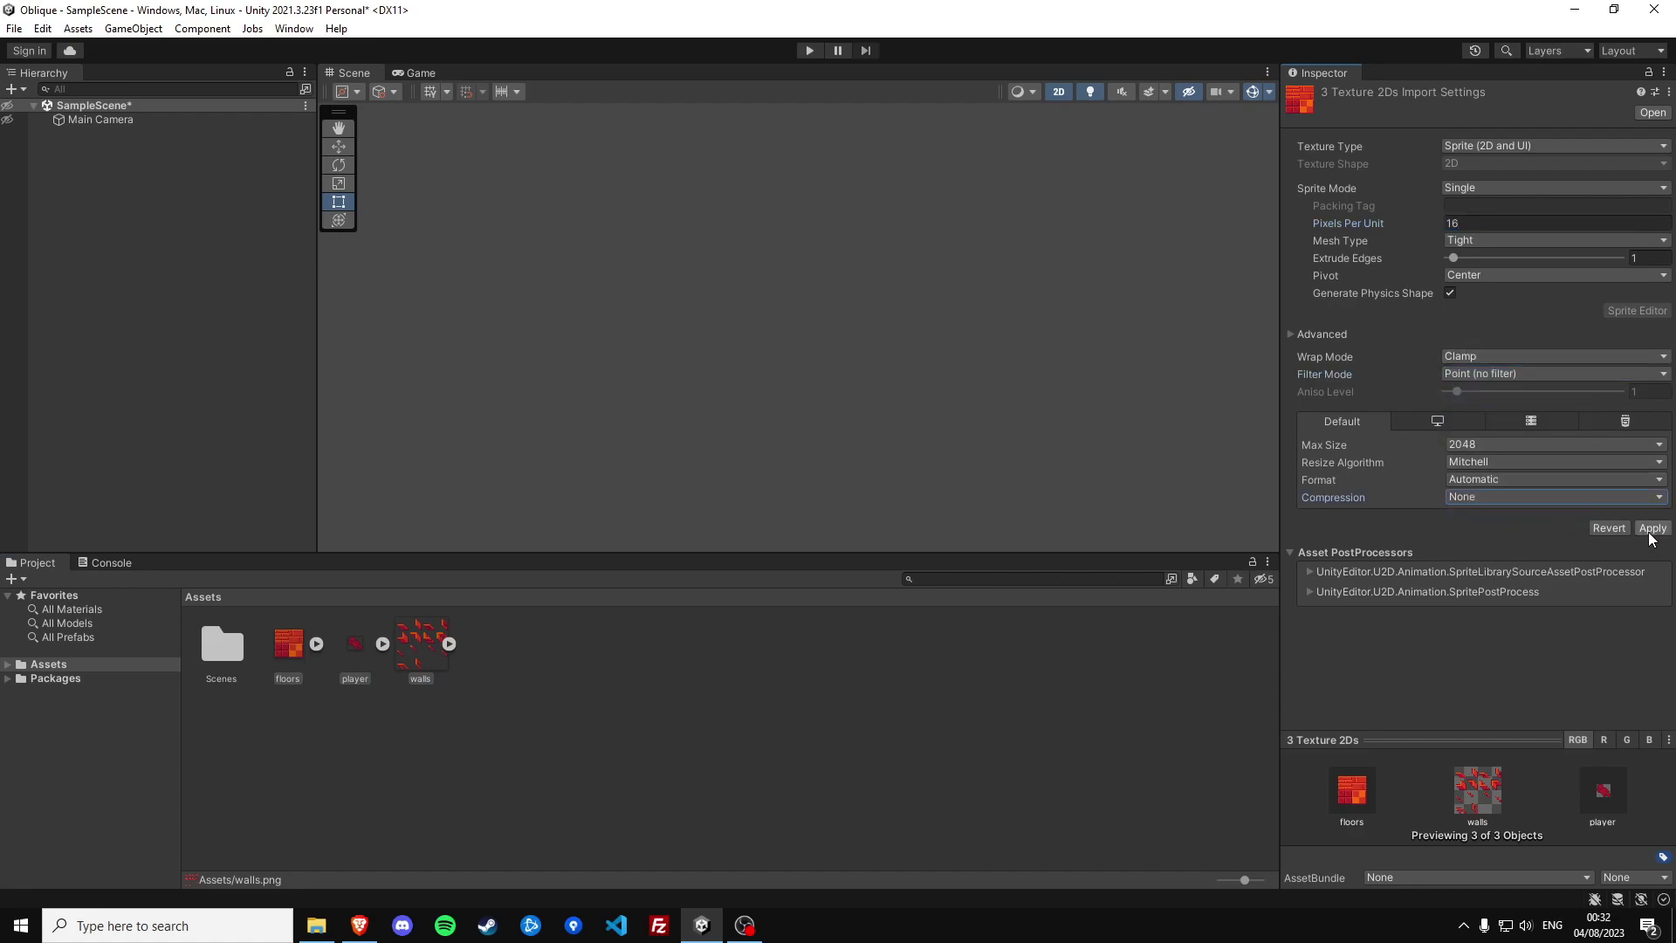
pyautogui.click(1650, 530)
pyautogui.click(535, 705)
# Change the sprite mode of the walls and floors textures to Multiple and apply
pyautogui.click(413, 660)
pyautogui.keyDown('ctrl'); pyautogui.click(291, 652); pyautogui.keyUp('ctrl')
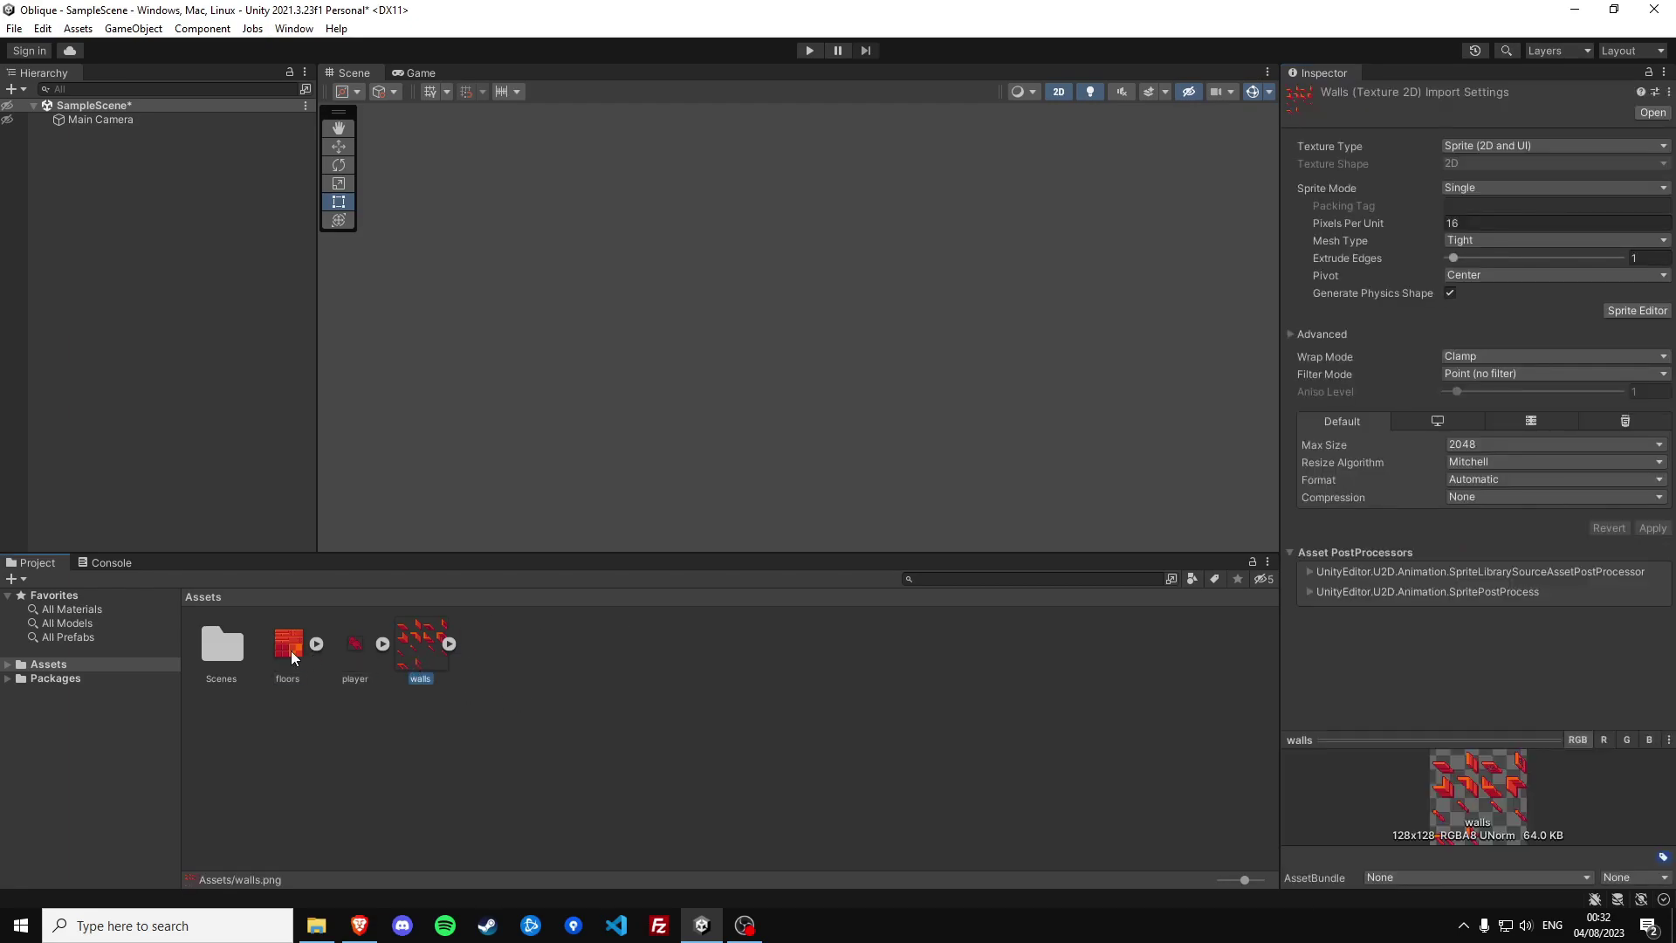
pyautogui.click(1519, 189)
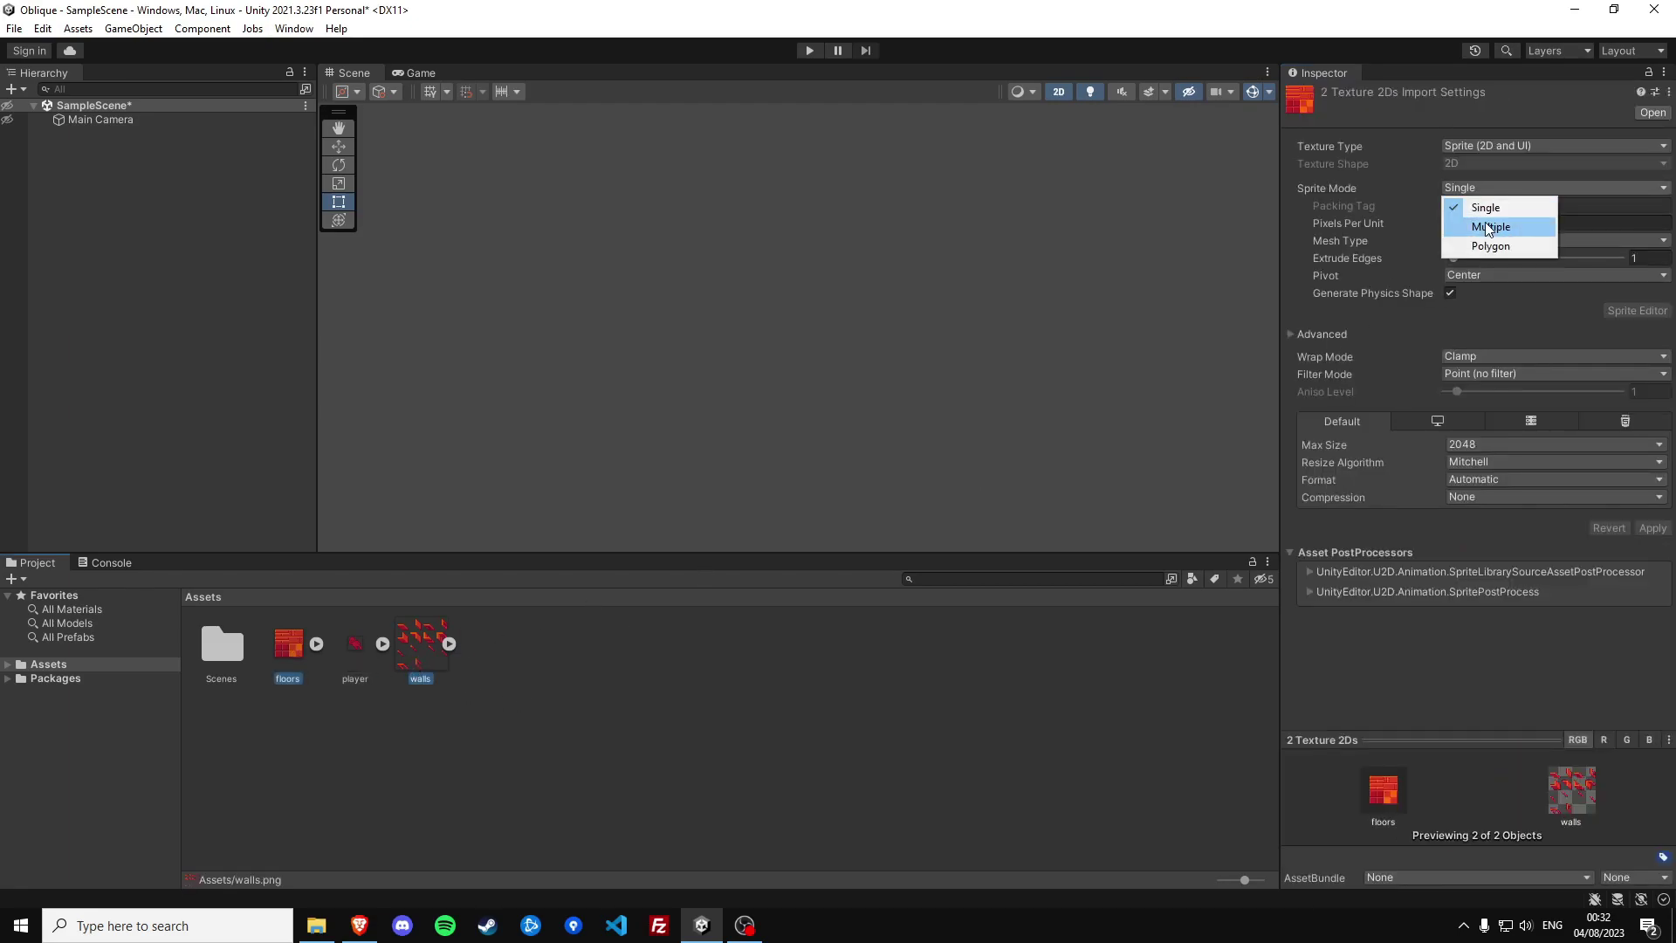
pyautogui.click(1541, 223)
pyautogui.click(1651, 512)
pyautogui.click(703, 702)
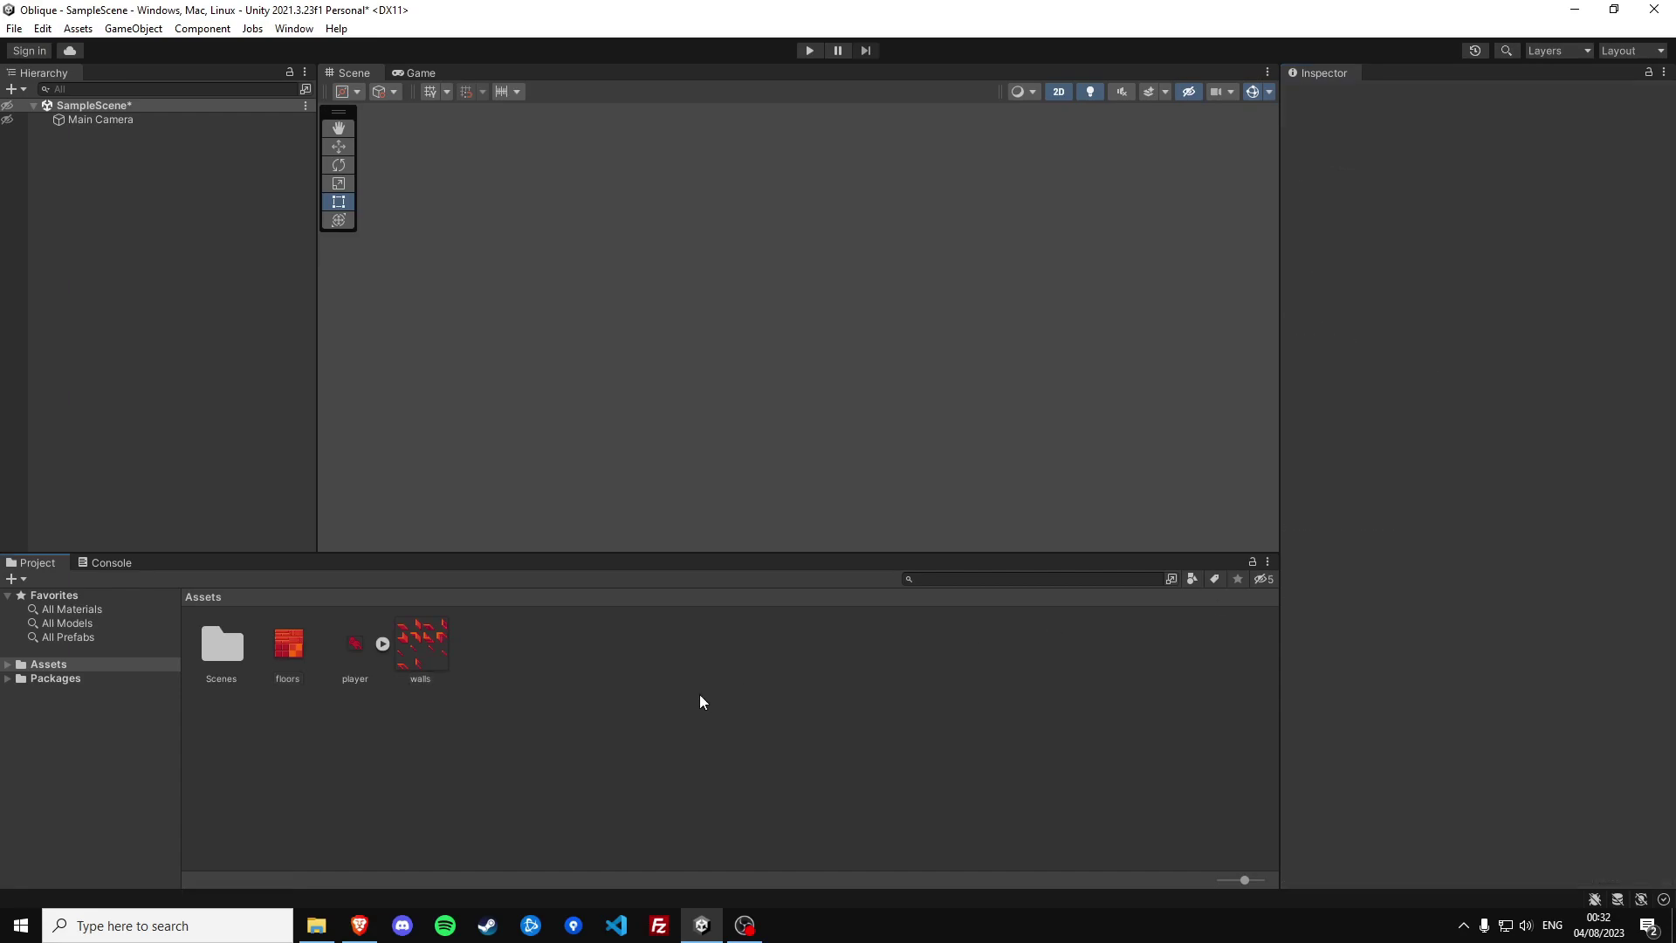
# Slice the walls sprite sheet by cell size into a 32 x 32 pixel grid, apply it and close the Sprite Editor
pyautogui.click(414, 662)
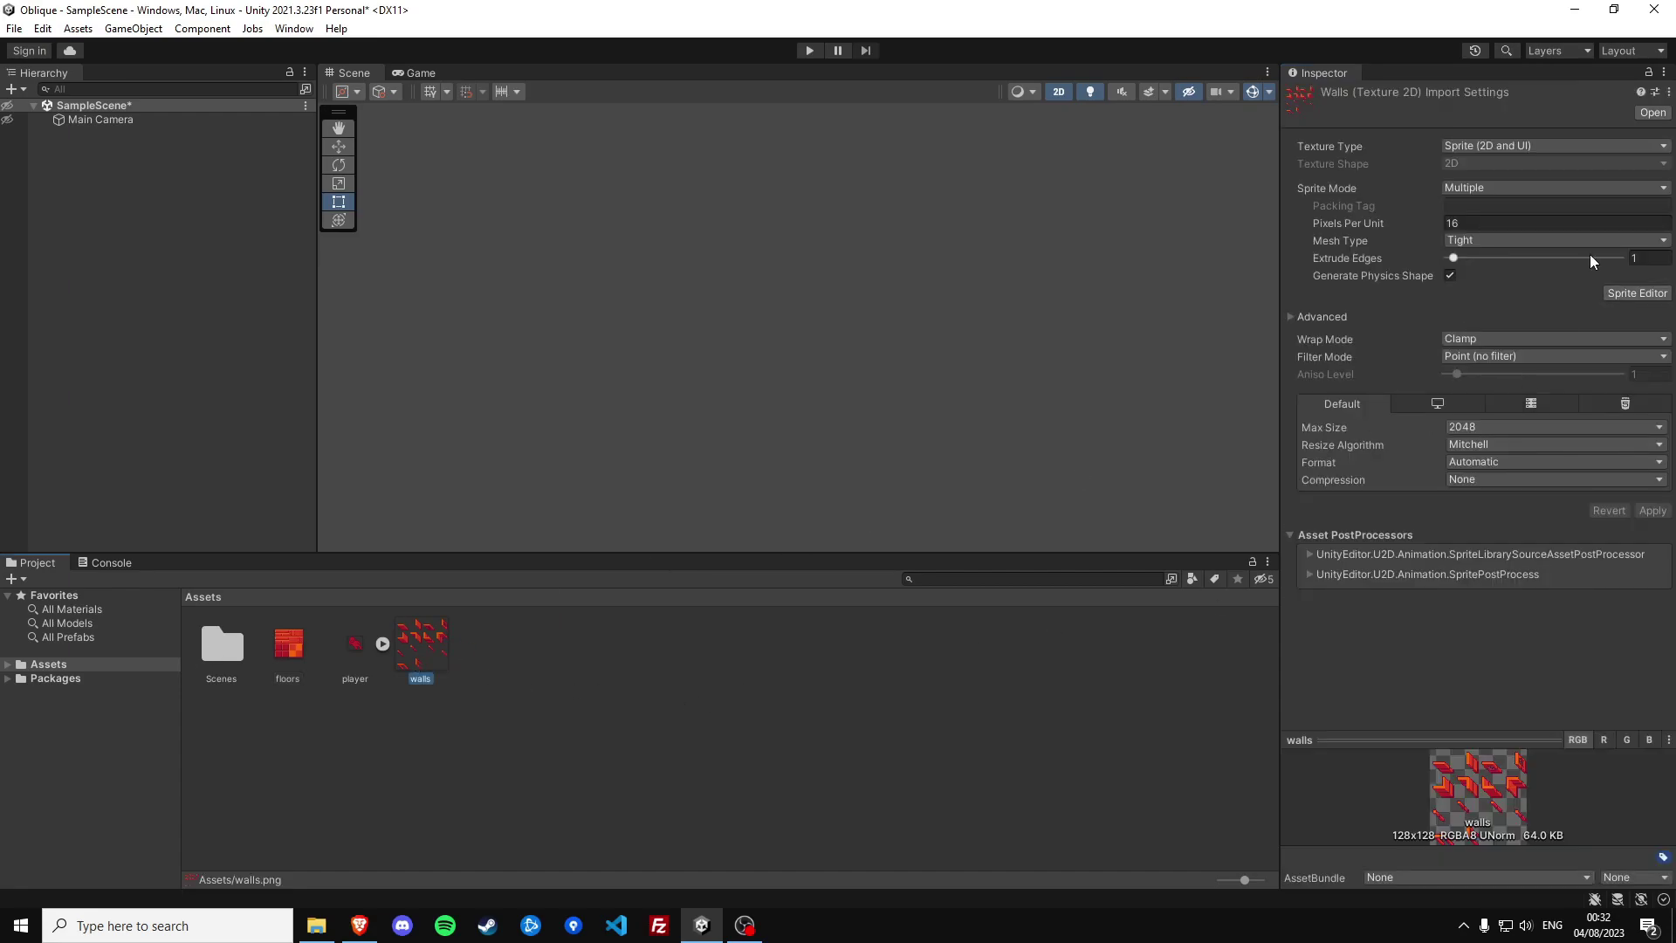
pyautogui.click(1637, 294)
pyautogui.click(260, 191)
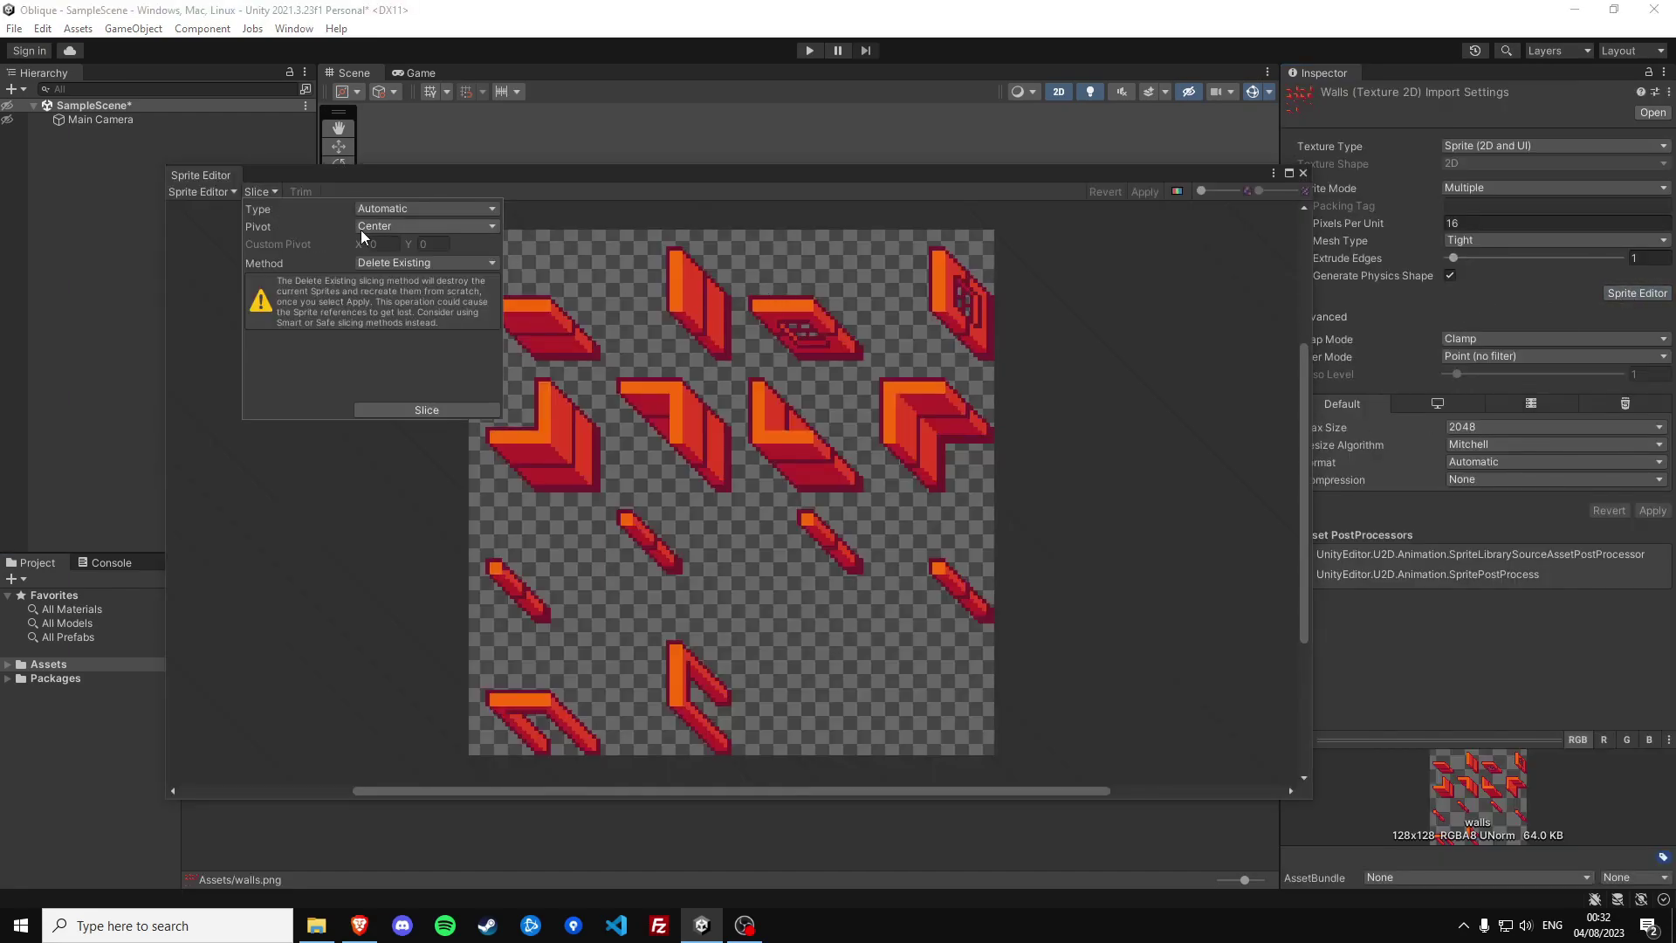
pyautogui.click(387, 210)
pyautogui.click(405, 232)
pyautogui.click(390, 228)
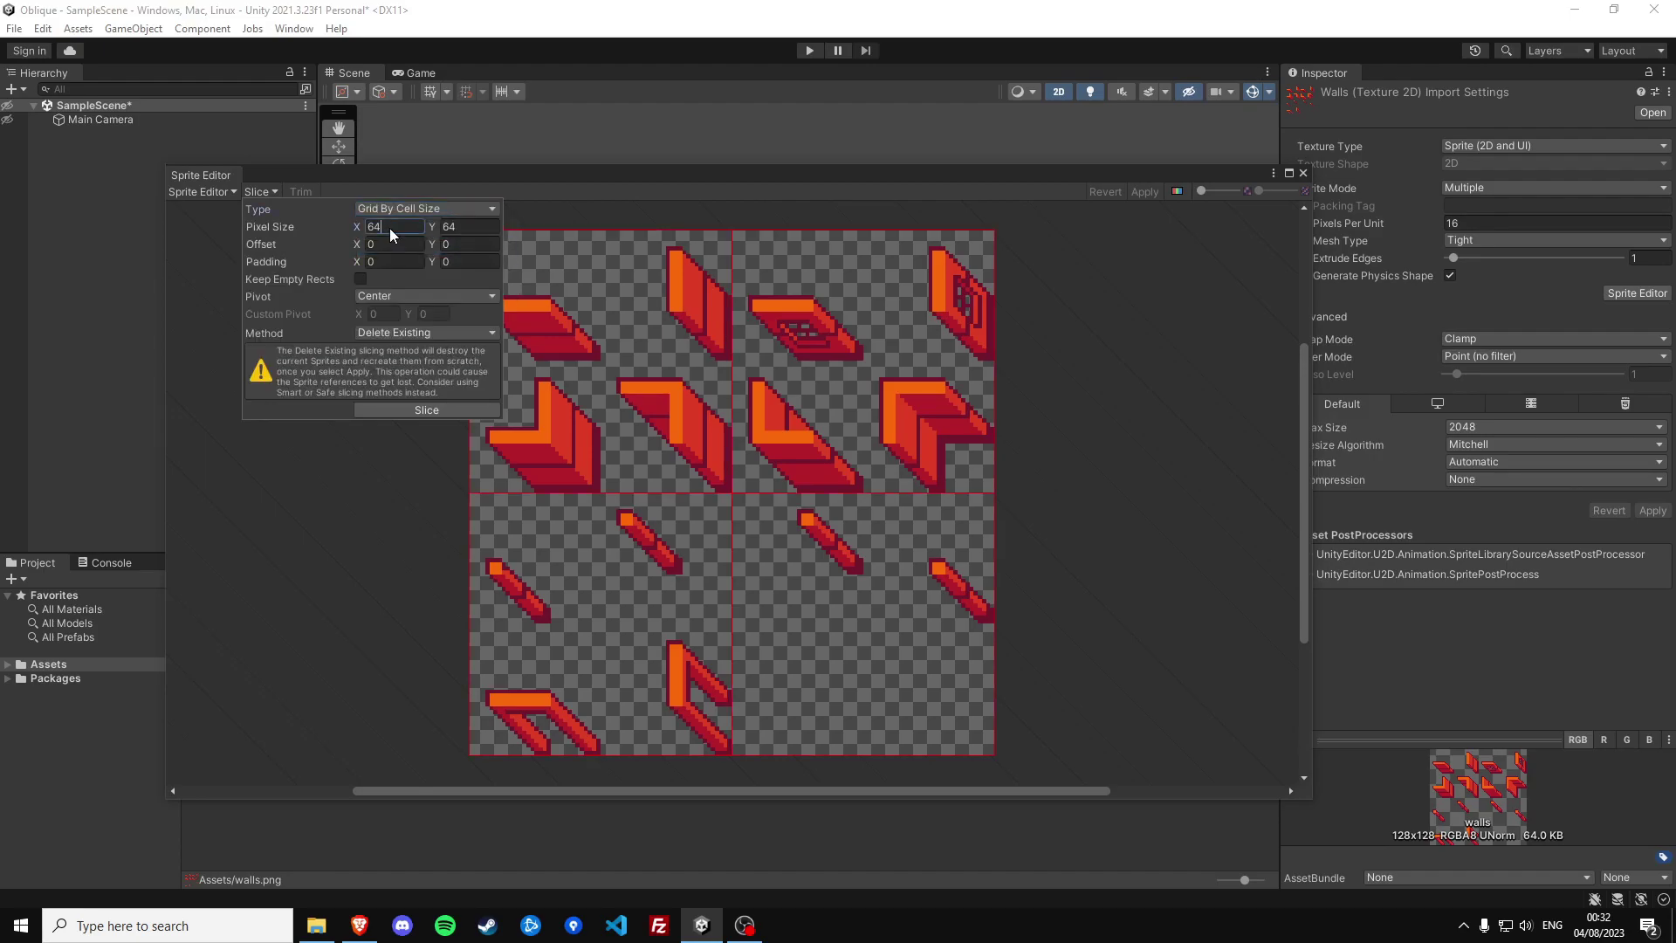
pyautogui.write('32')
pyautogui.press('Tab')
pyautogui.write('32')
pyautogui.click(433, 410)
pyautogui.click(1139, 197)
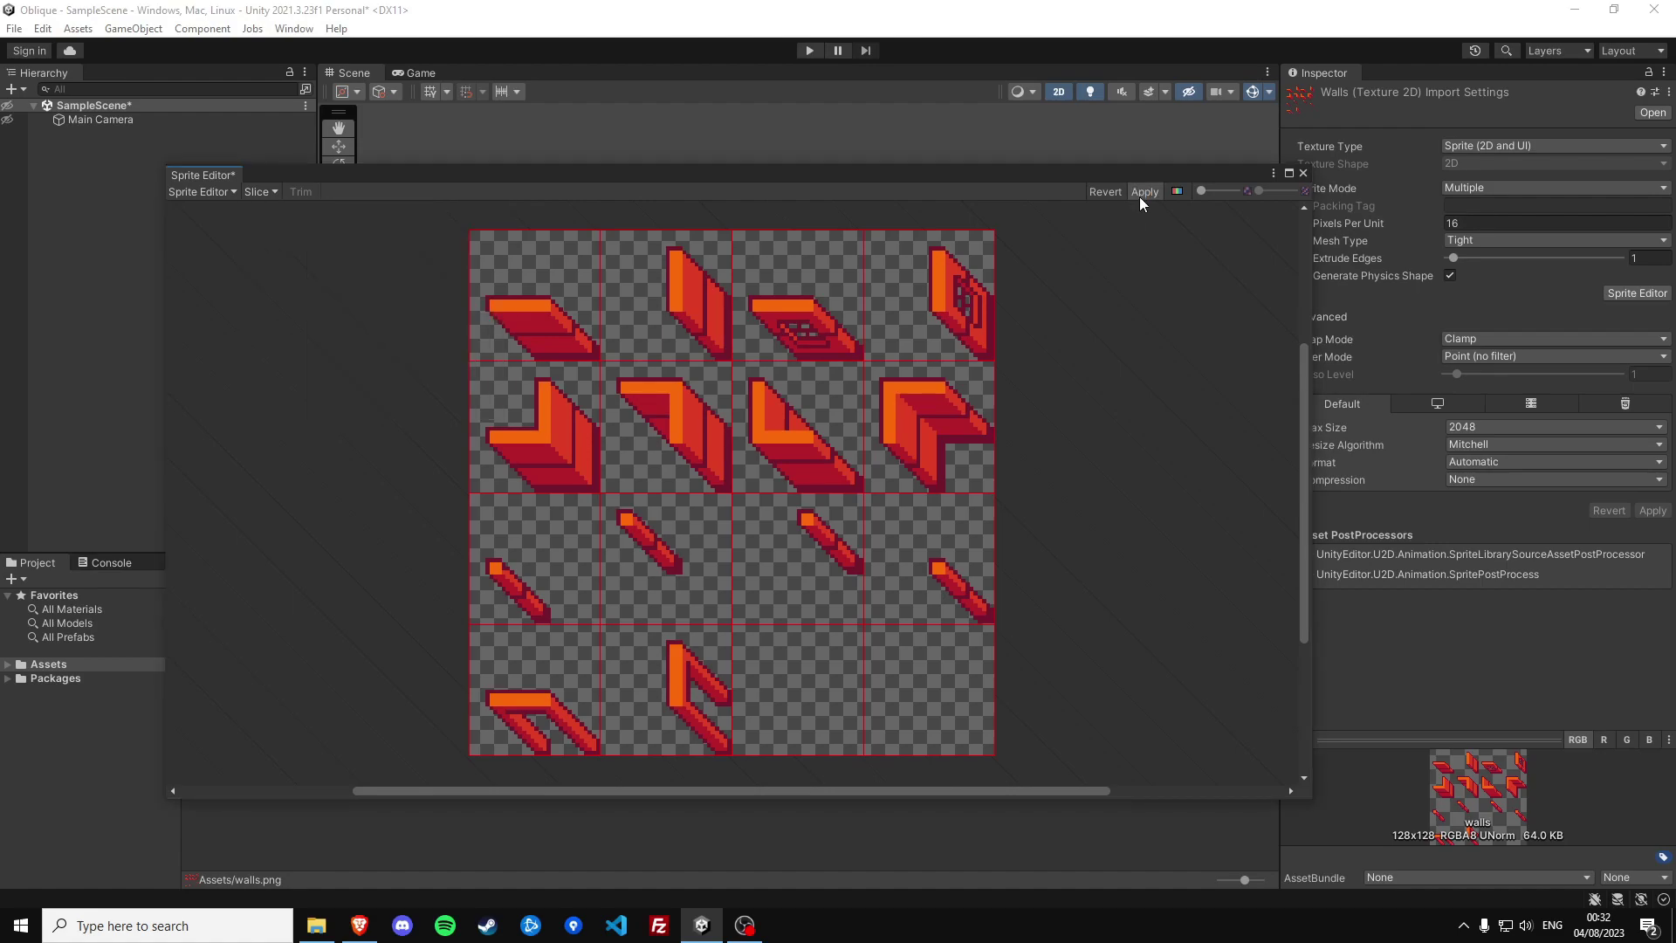
pyautogui.click(1139, 194)
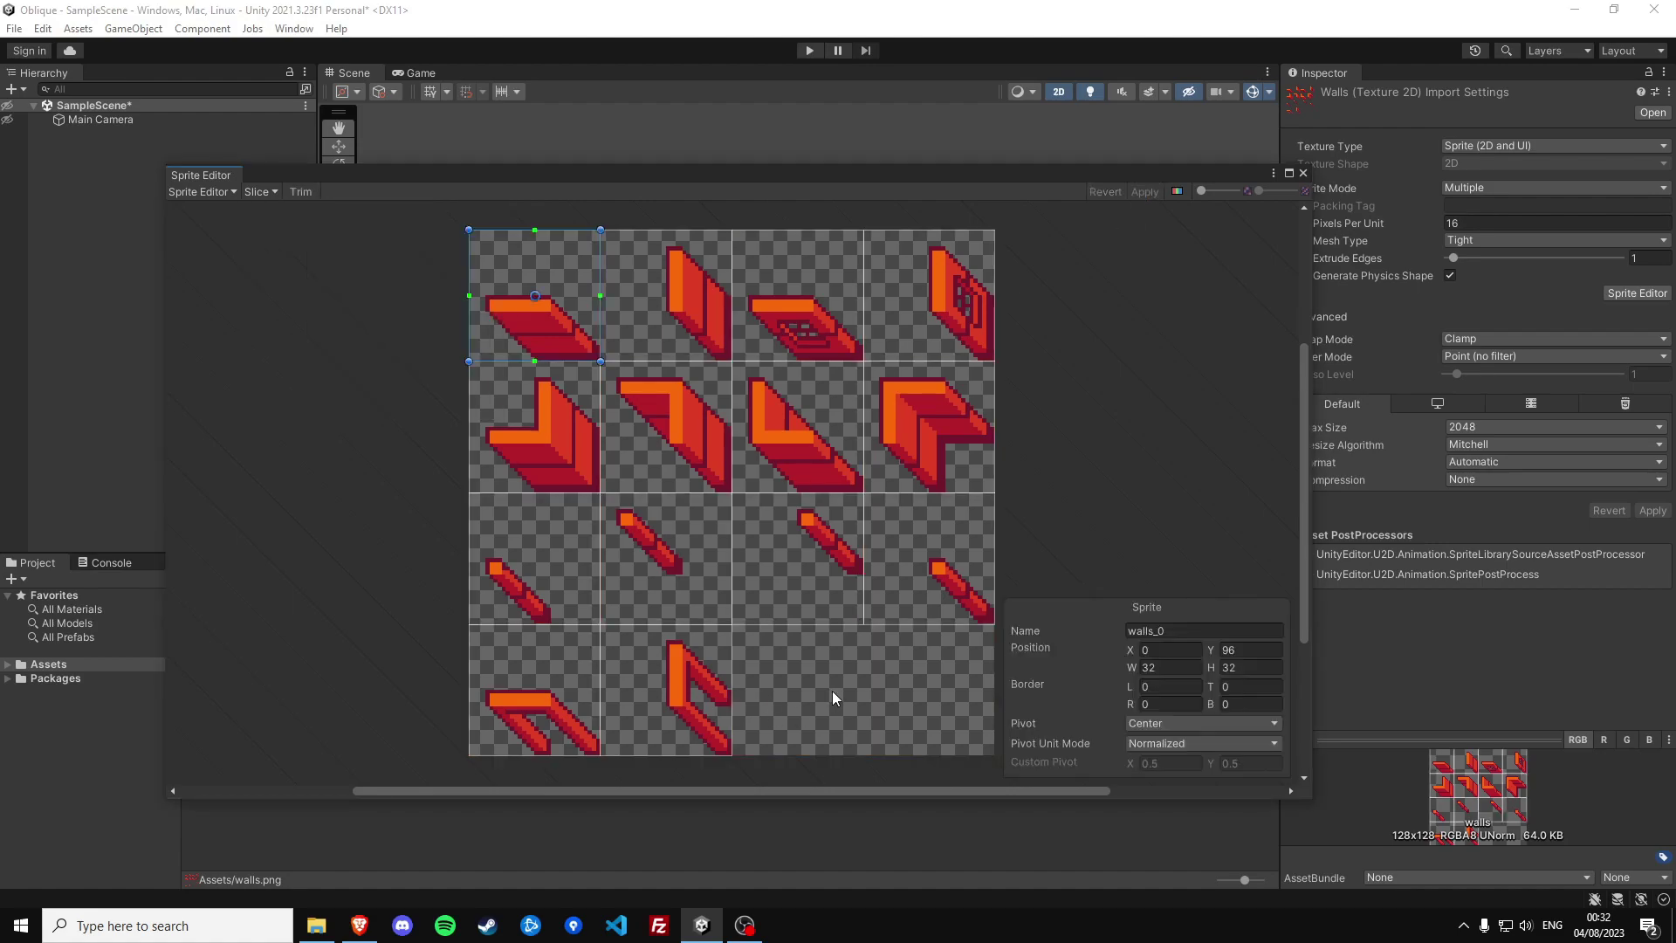
pyautogui.click(1302, 173)
pyautogui.click(564, 609)
# Create a rectangular tilemap in the scene and name it walls
pyautogui.rightClick(129, 145)
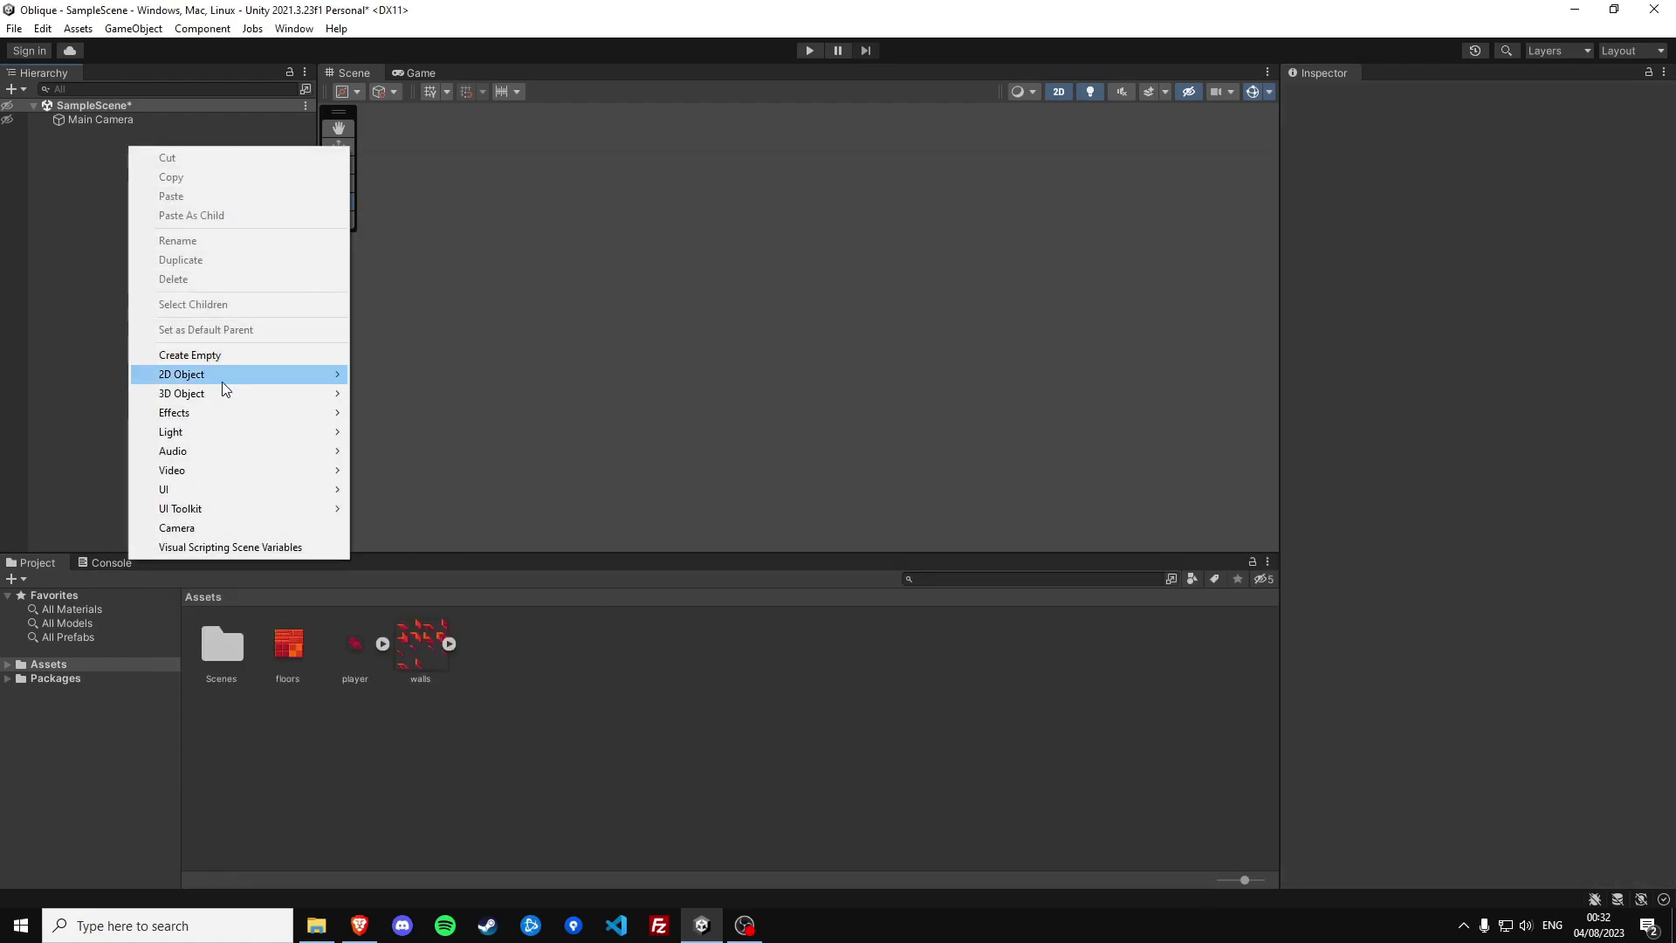
pyautogui.moveTo(243, 376)
pyautogui.moveTo(449, 411)
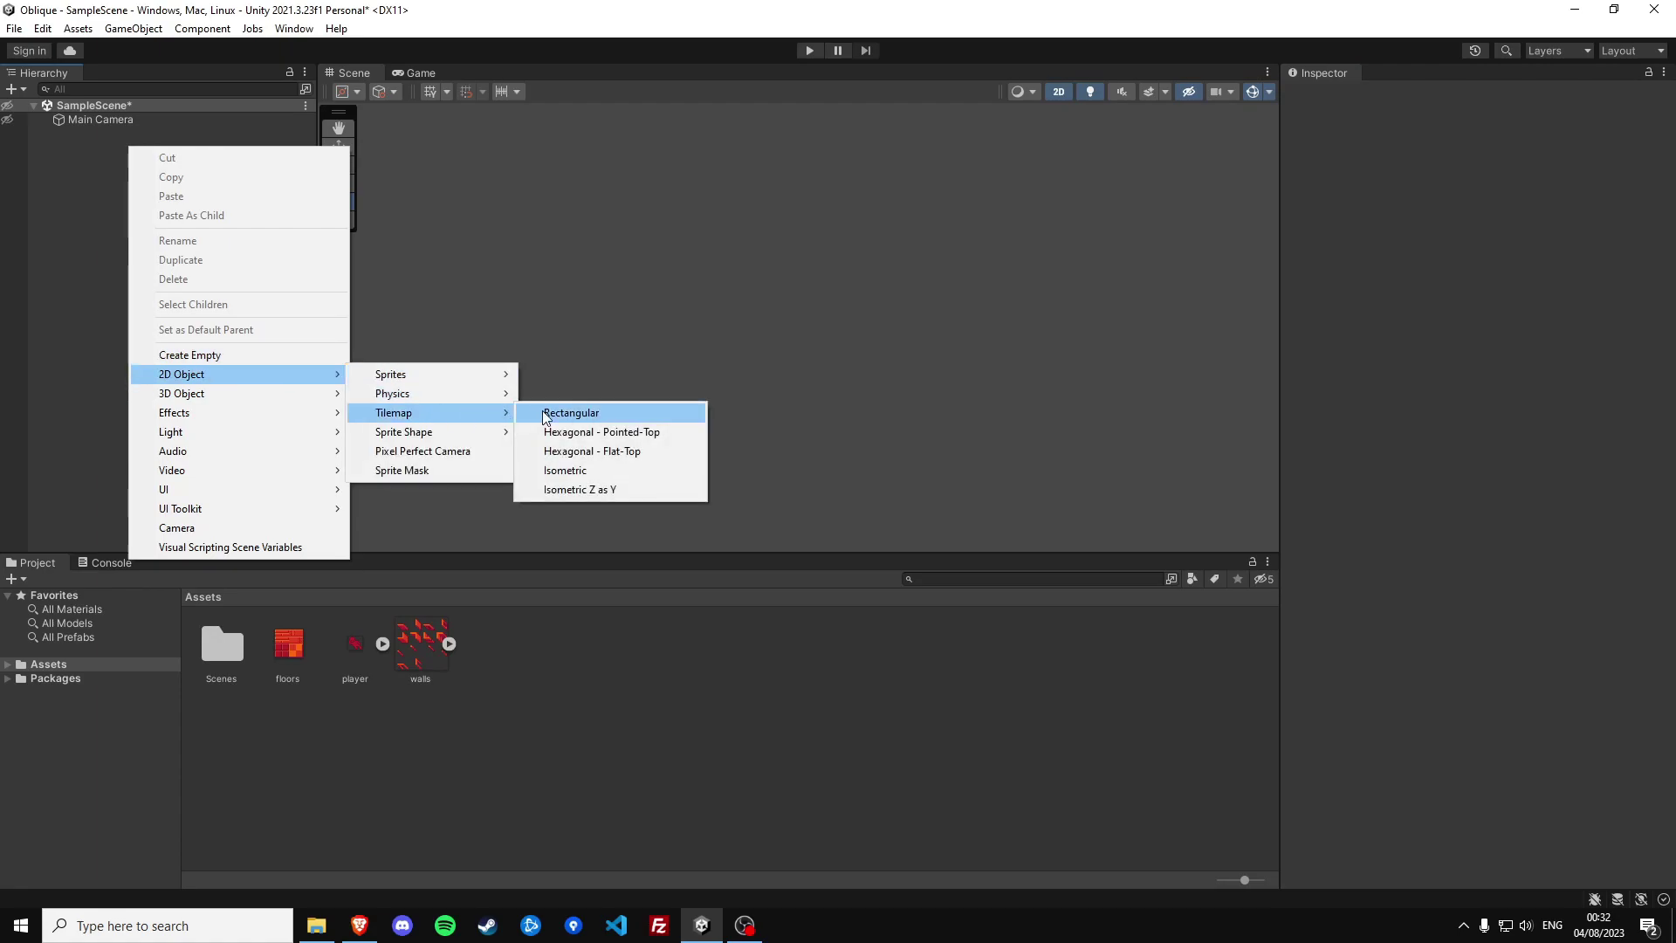
pyautogui.click(545, 414)
pyautogui.write('w')
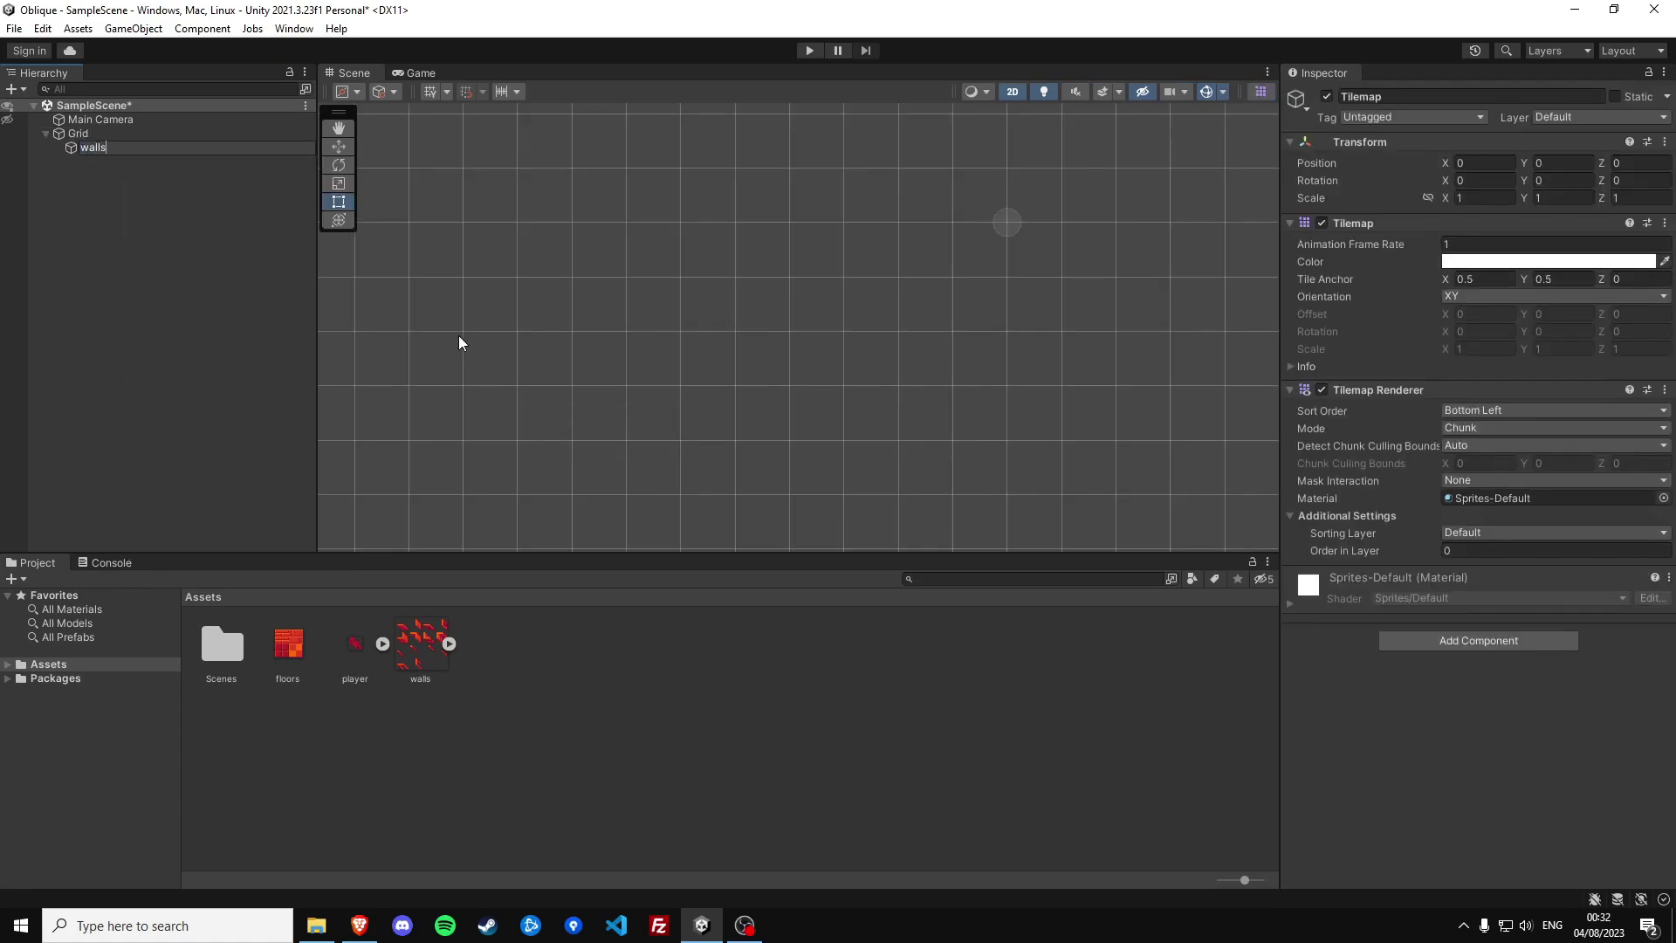
pyautogui.write('alls')
pyautogui.click(170, 317)
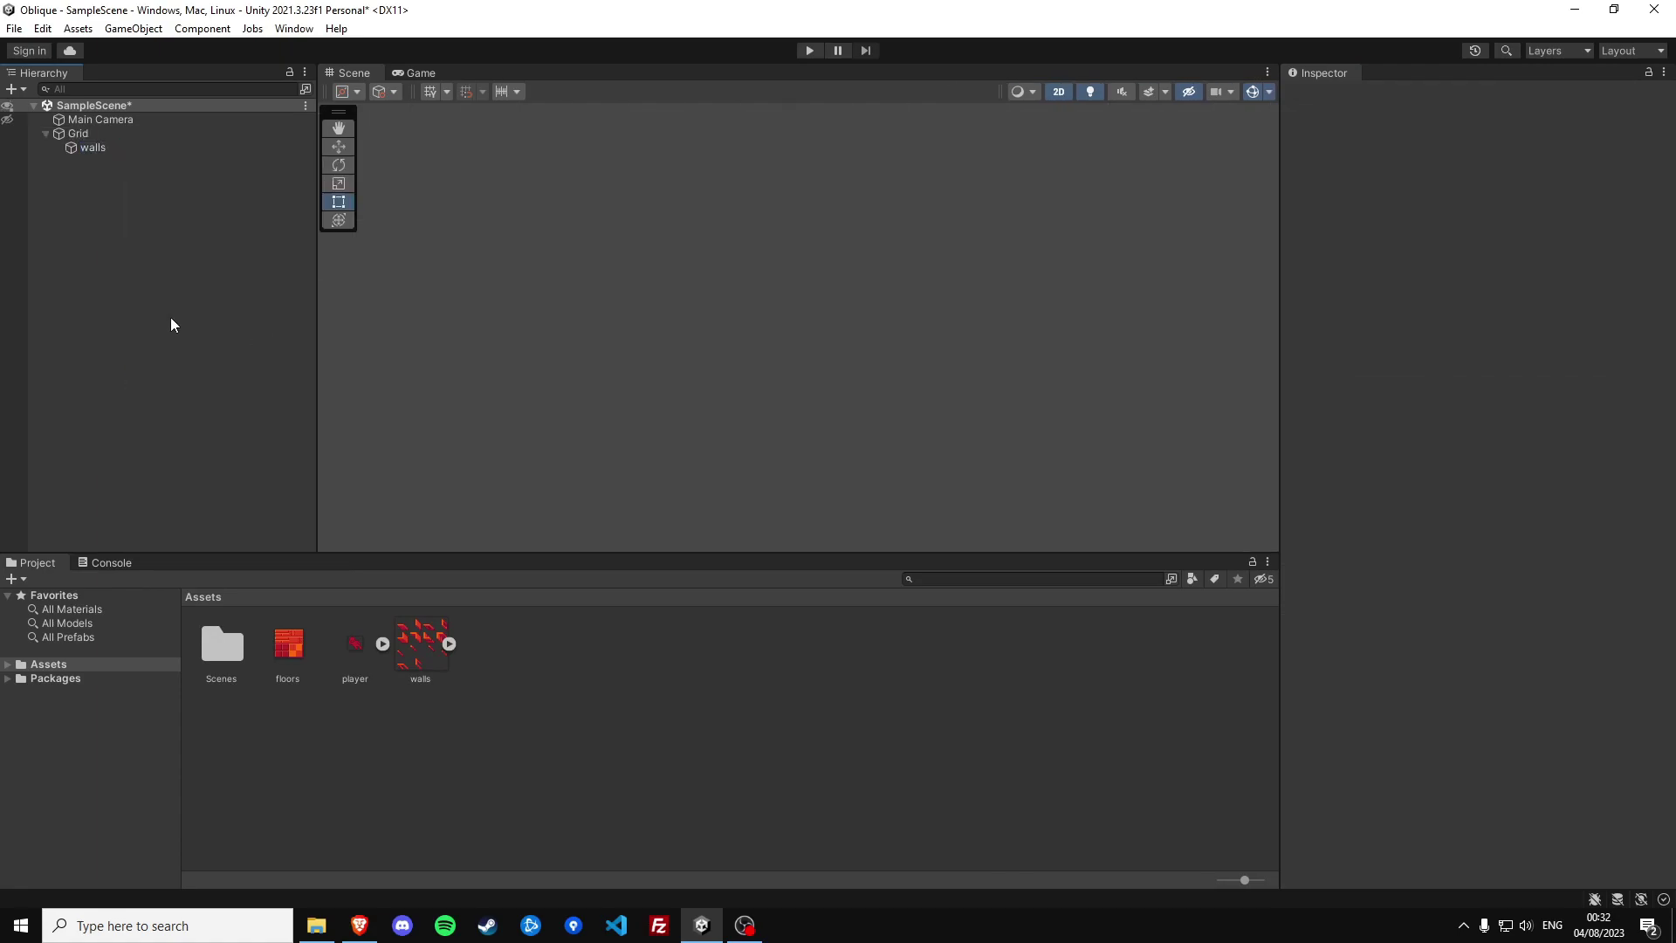
# Select the walls tilemap, open the Tile Palette window and dock it beside the project assets
pyautogui.click(102, 148)
pyautogui.click(297, 31)
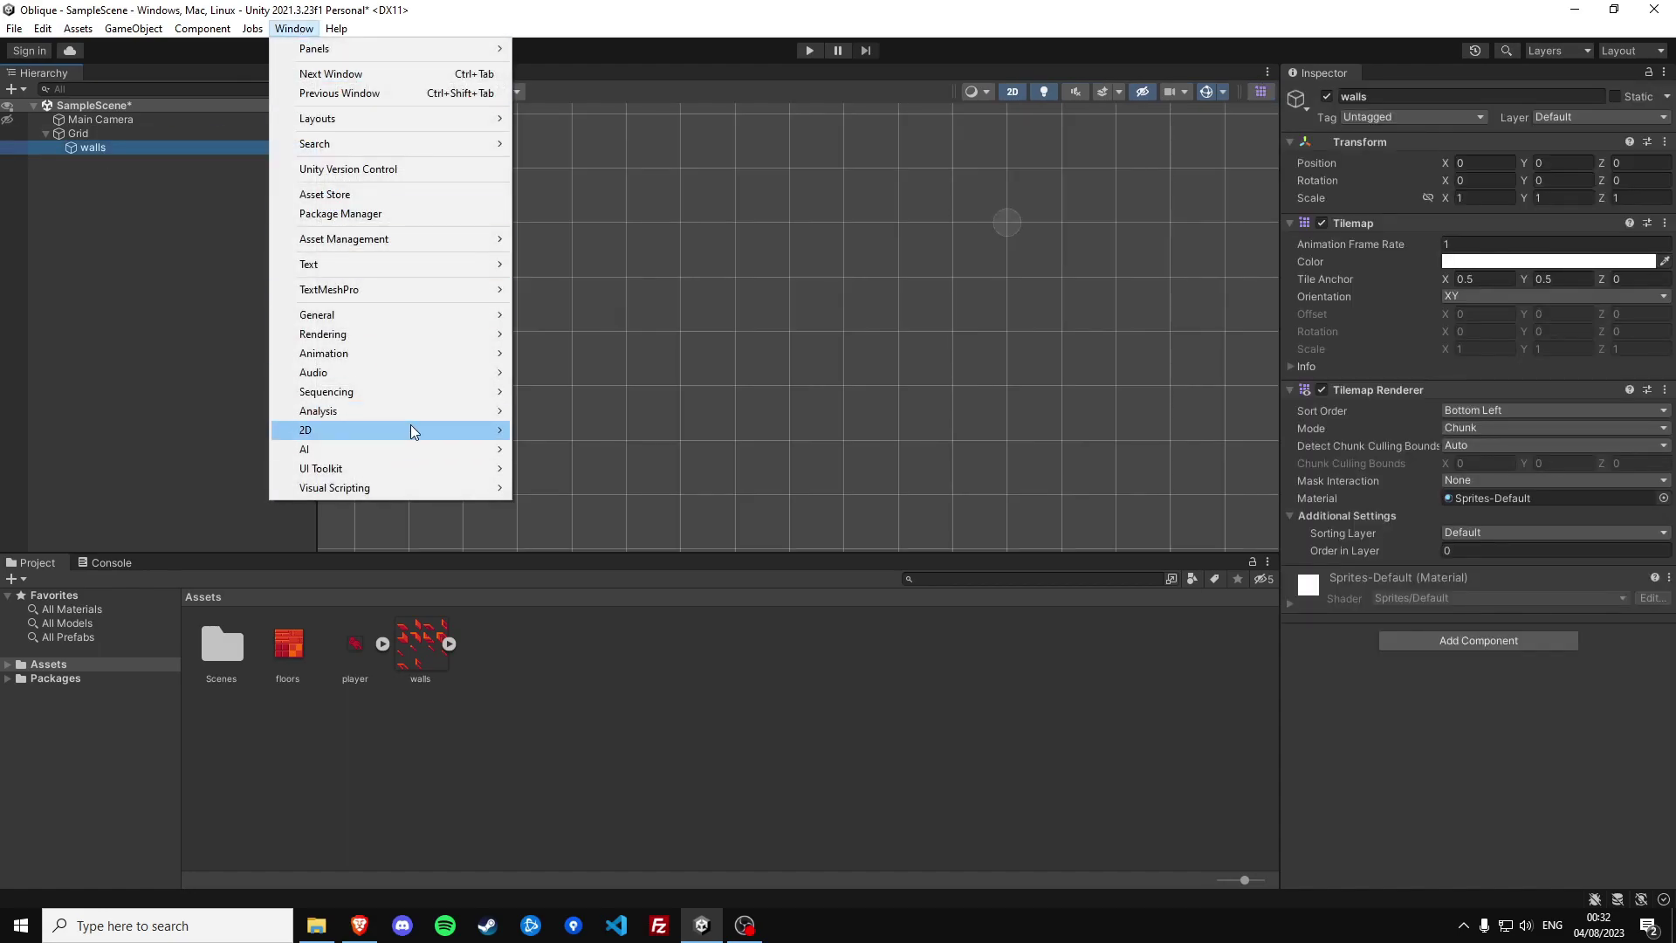
pyautogui.moveTo(410, 424)
pyautogui.click(566, 449)
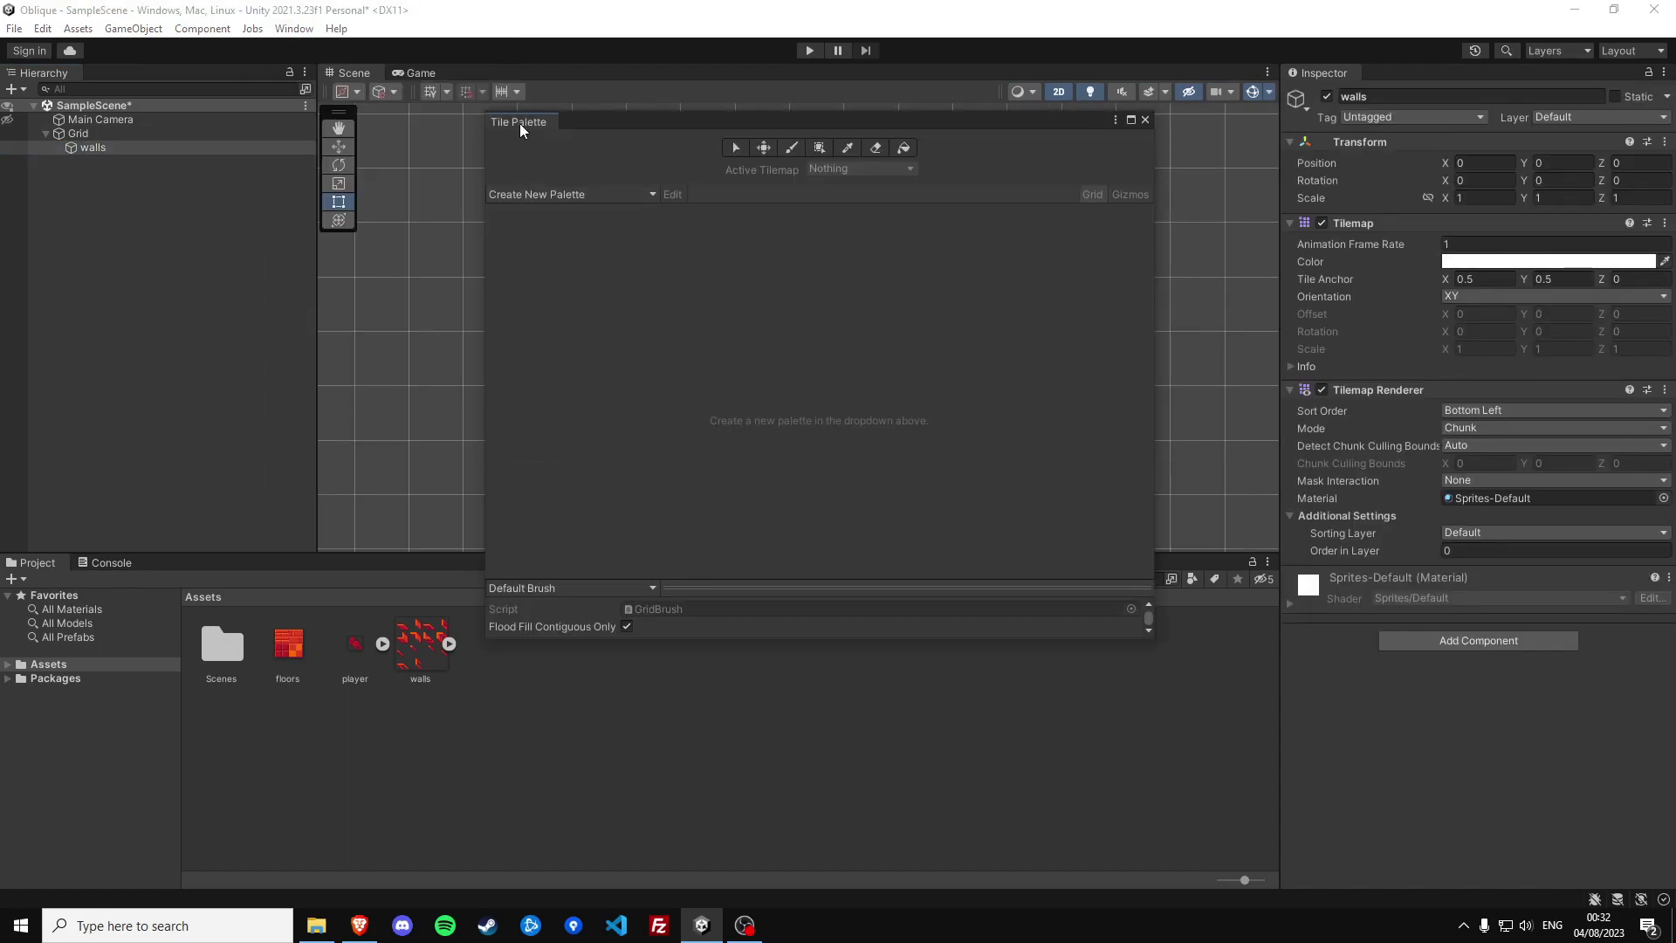
pyautogui.moveTo(520, 123); pyautogui.dragTo(1039, 668)
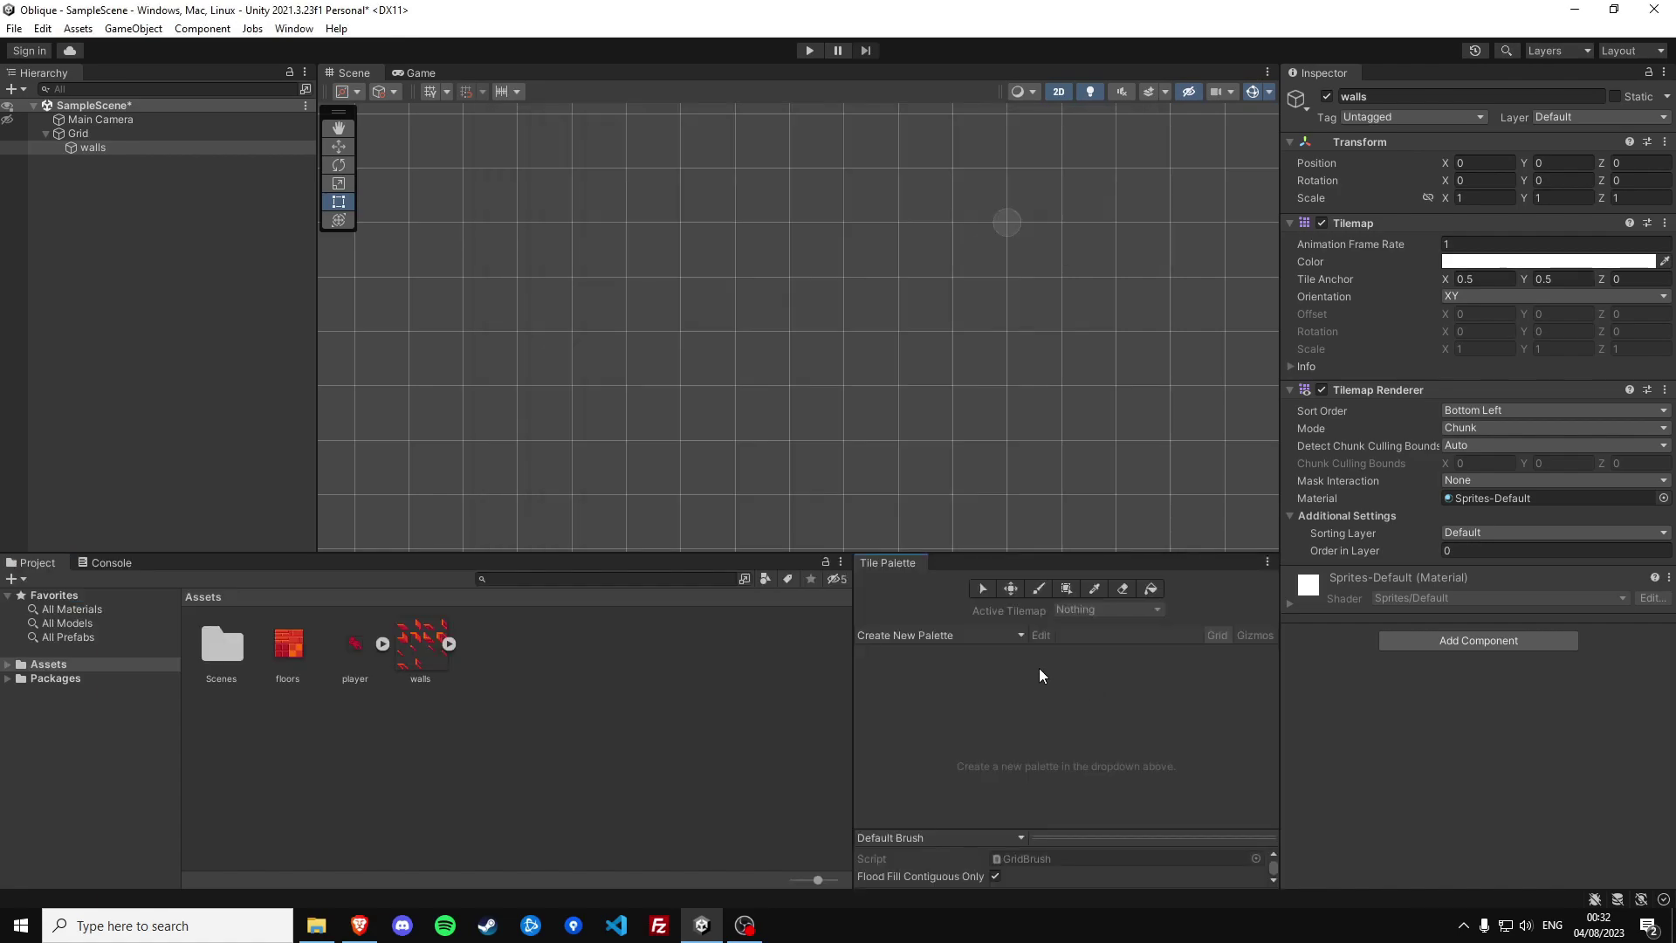
# Create a rectangle-grid tile palette with manual cell size in the Assets folder and fill it with tiles generated from the walls sheet
pyautogui.click(961, 634)
pyautogui.click(987, 708)
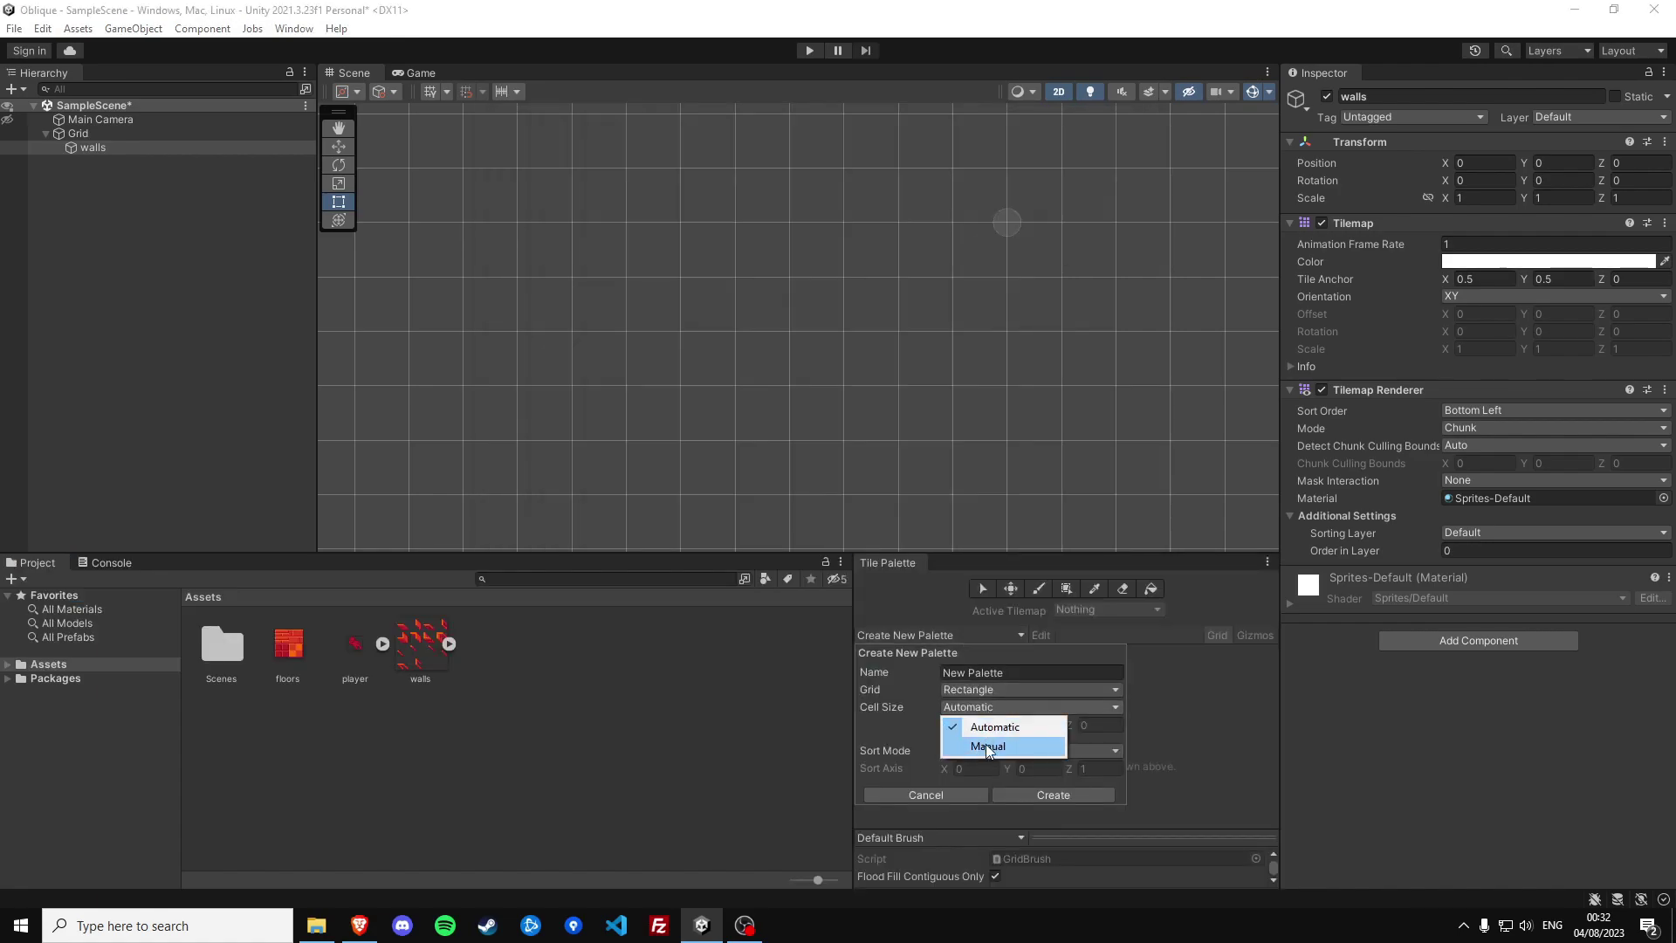
pyautogui.click(987, 747)
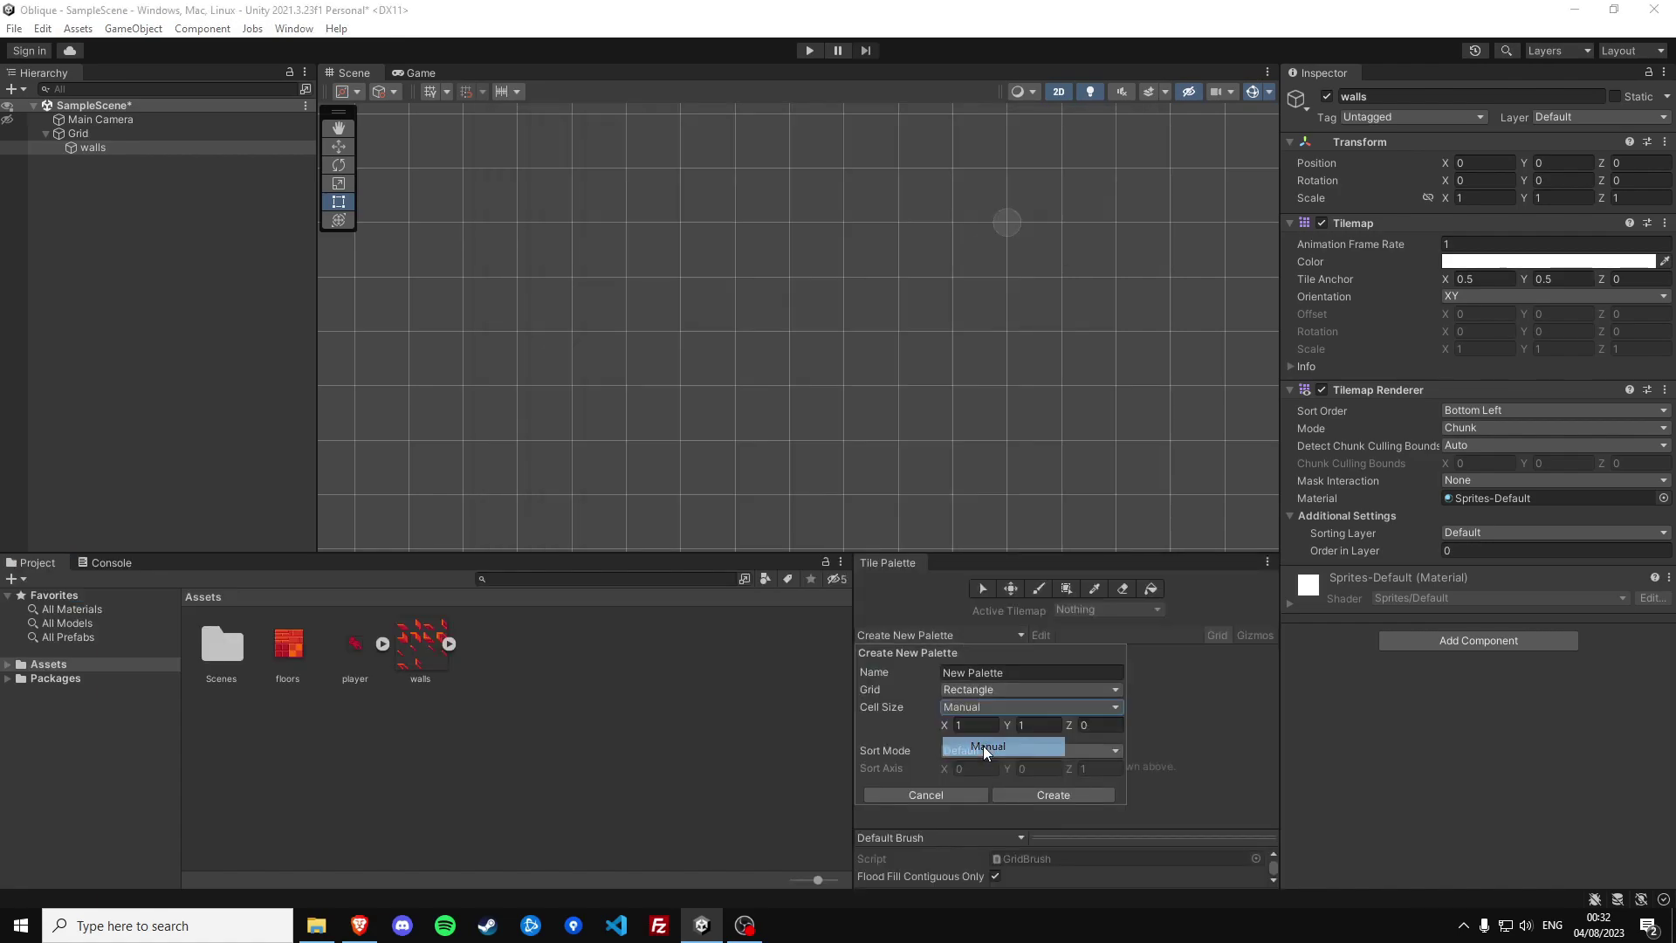
pyautogui.click(1037, 797)
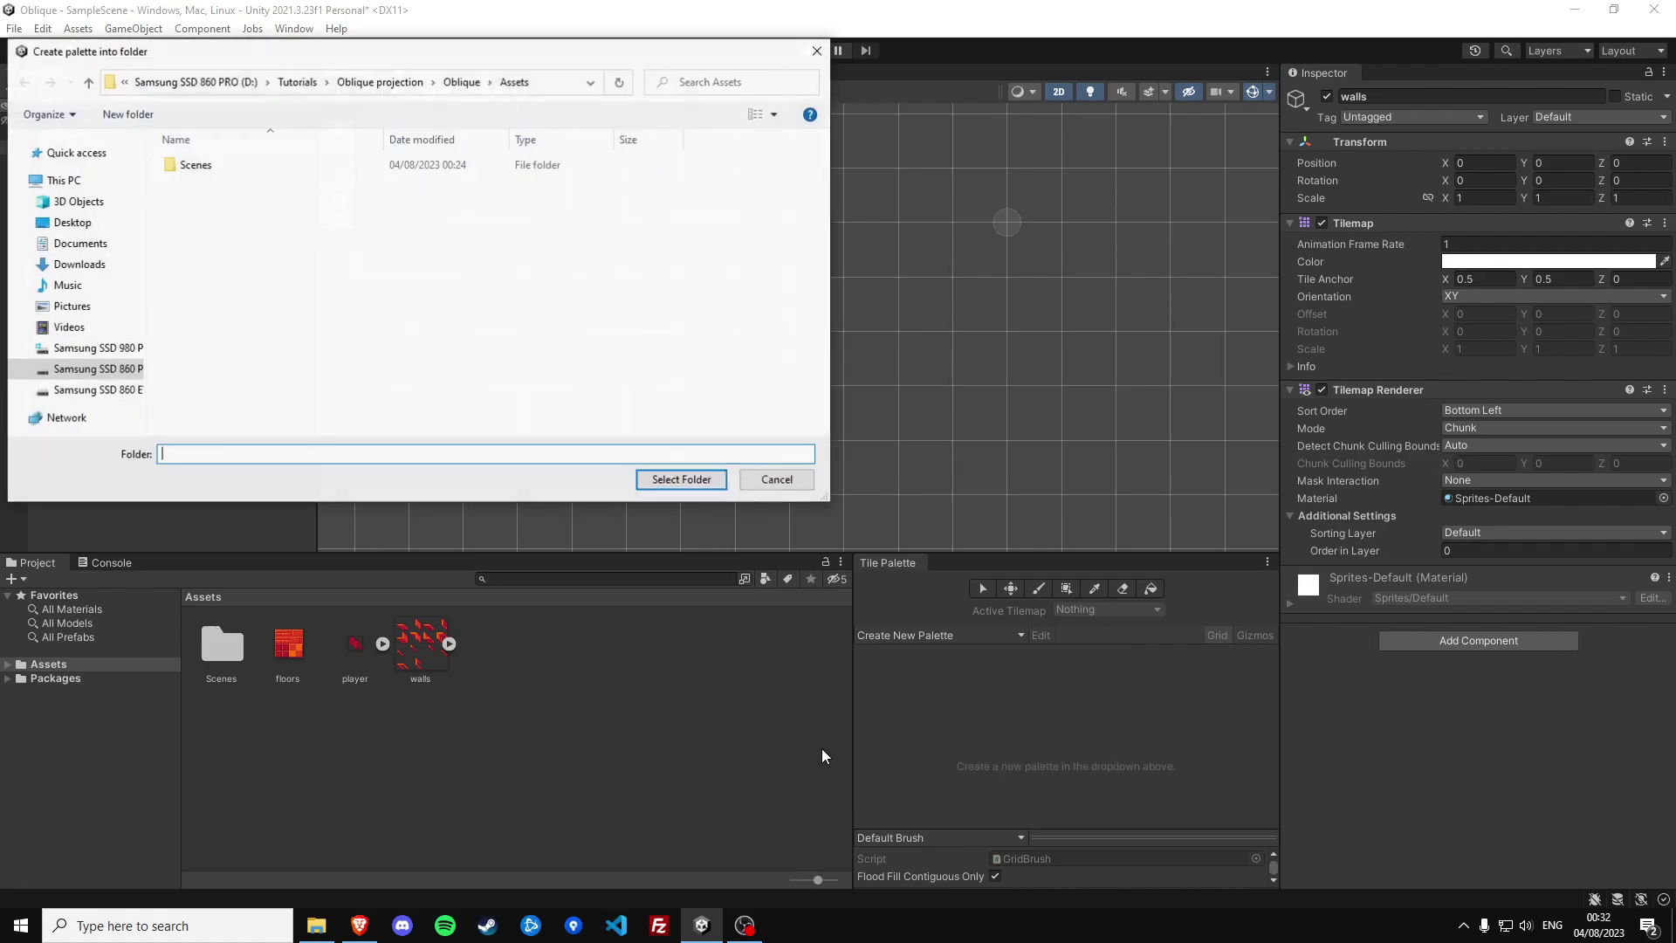
pyautogui.click(675, 484)
pyautogui.moveTo(487, 684); pyautogui.dragTo(929, 714)
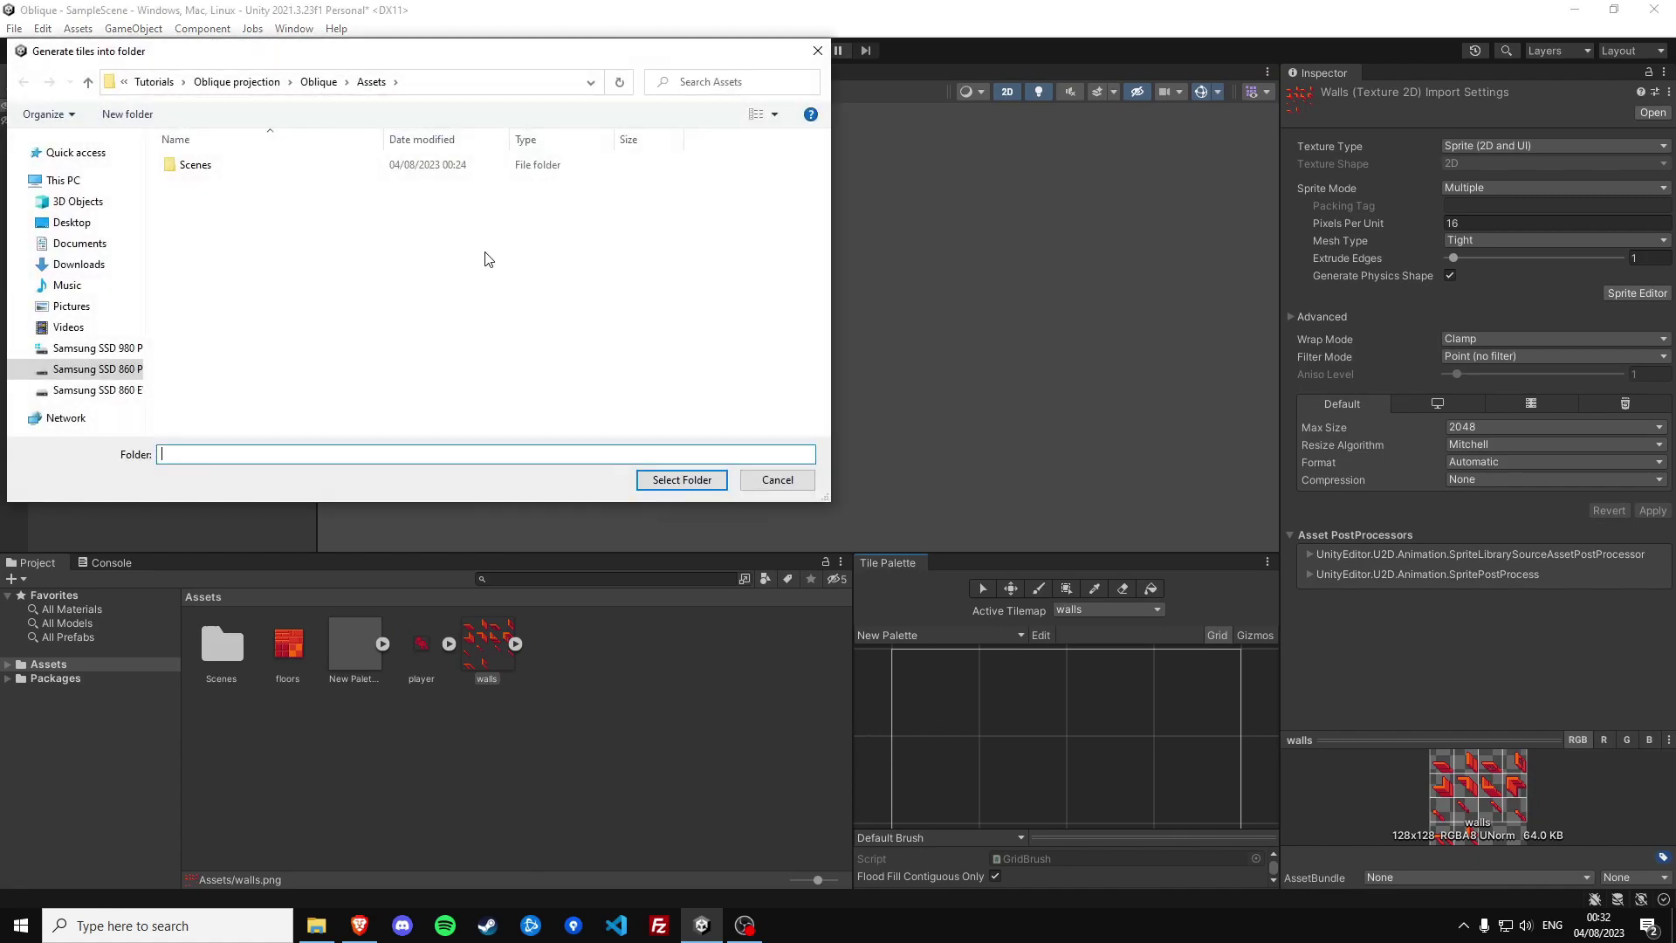
pyautogui.click(680, 480)
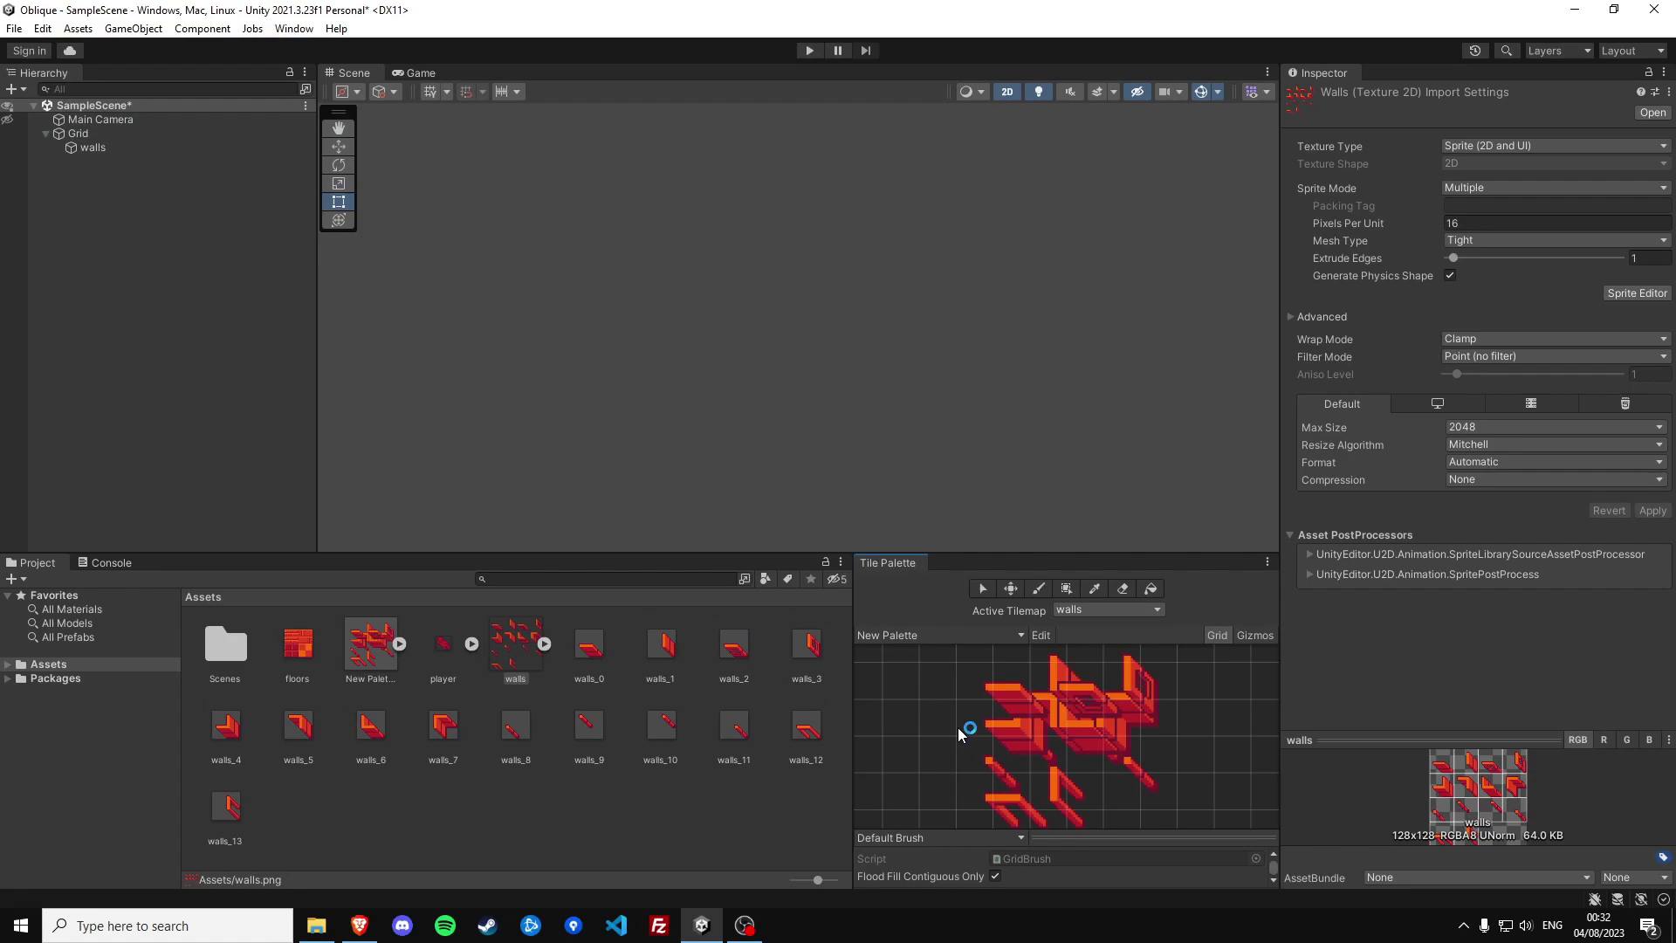
# Set the cell gap of the New Palette prefab's grid to X 1 and Y 1
pyautogui.click(384, 647)
pyautogui.click(1476, 358)
pyautogui.write('1')
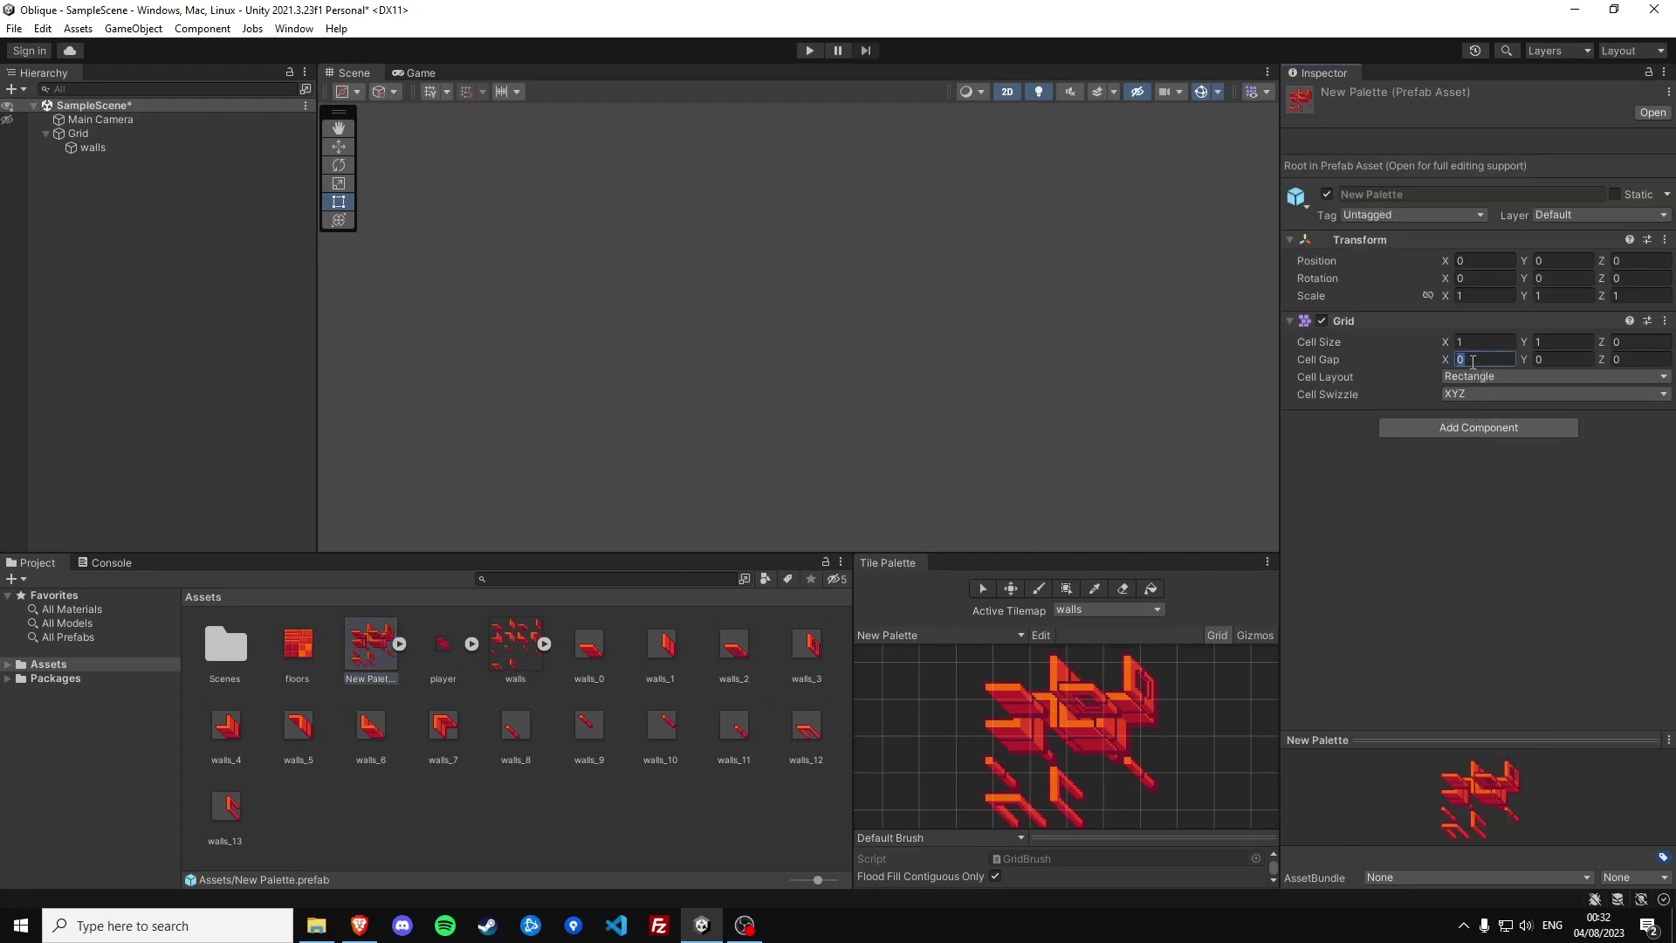
pyautogui.click(1555, 358)
pyautogui.write('1')
pyautogui.click(637, 801)
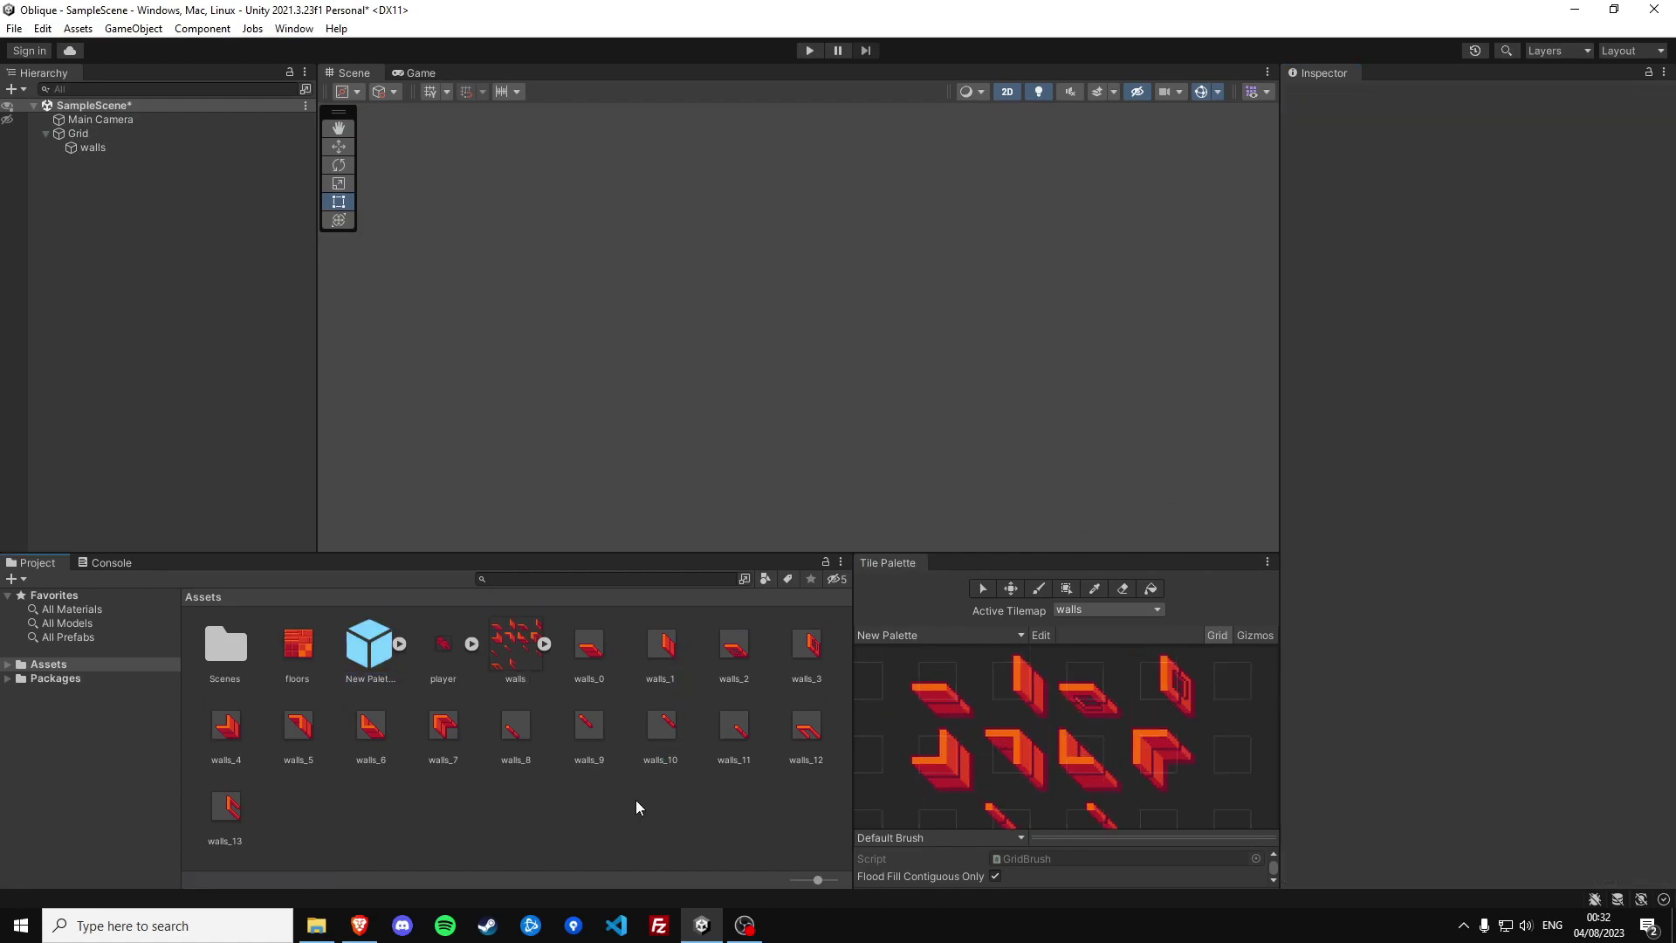
# Box-fill a row of six horizontal wall tiles onto the walls tilemap
pyautogui.click(935, 694)
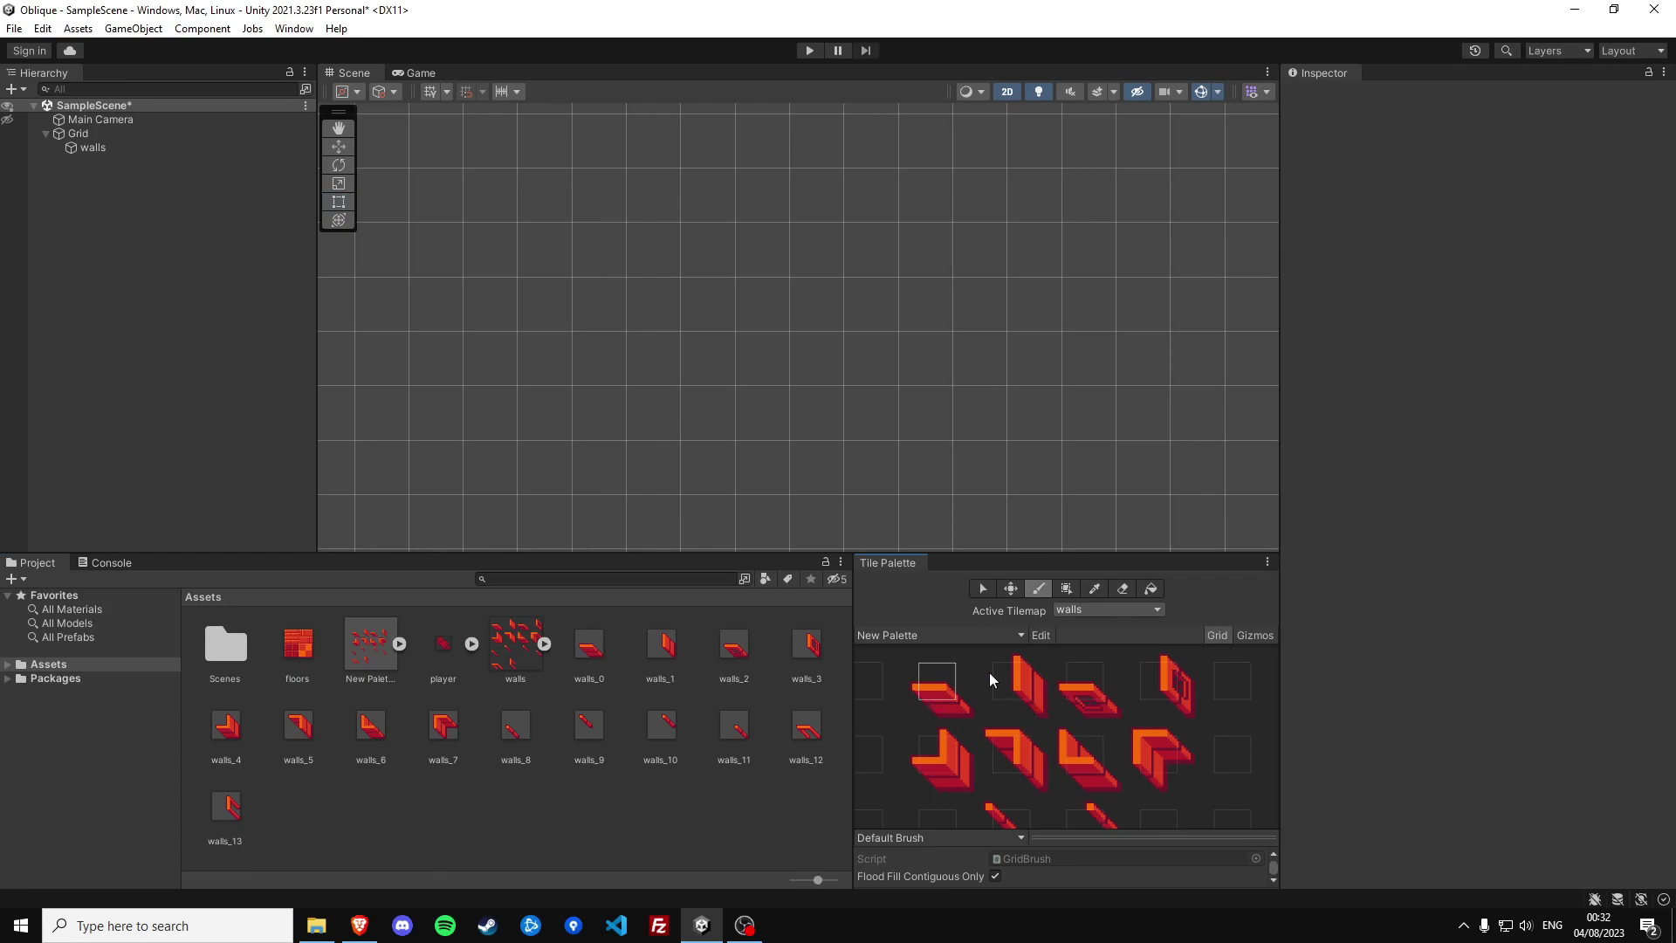
pyautogui.click(1066, 587)
pyautogui.moveTo(537, 253); pyautogui.dragTo(798, 259)
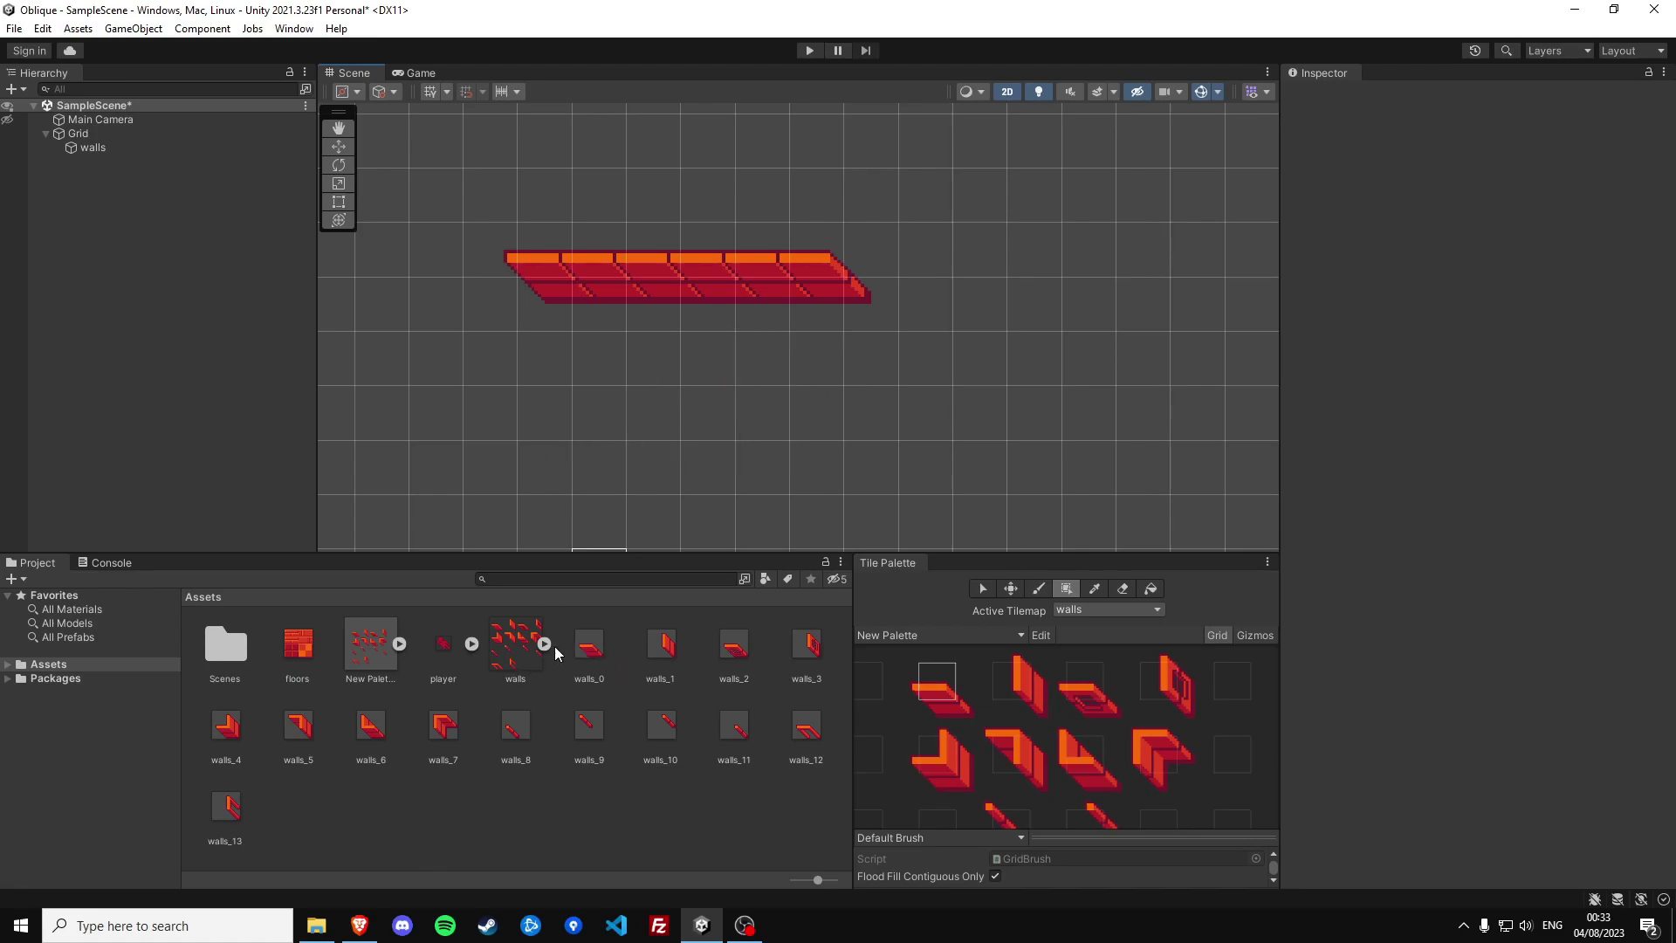
# Re-slice the walls sheet in the Sprite Editor with a custom pivot of X 0.75 and Y 0.25
pyautogui.click(507, 649)
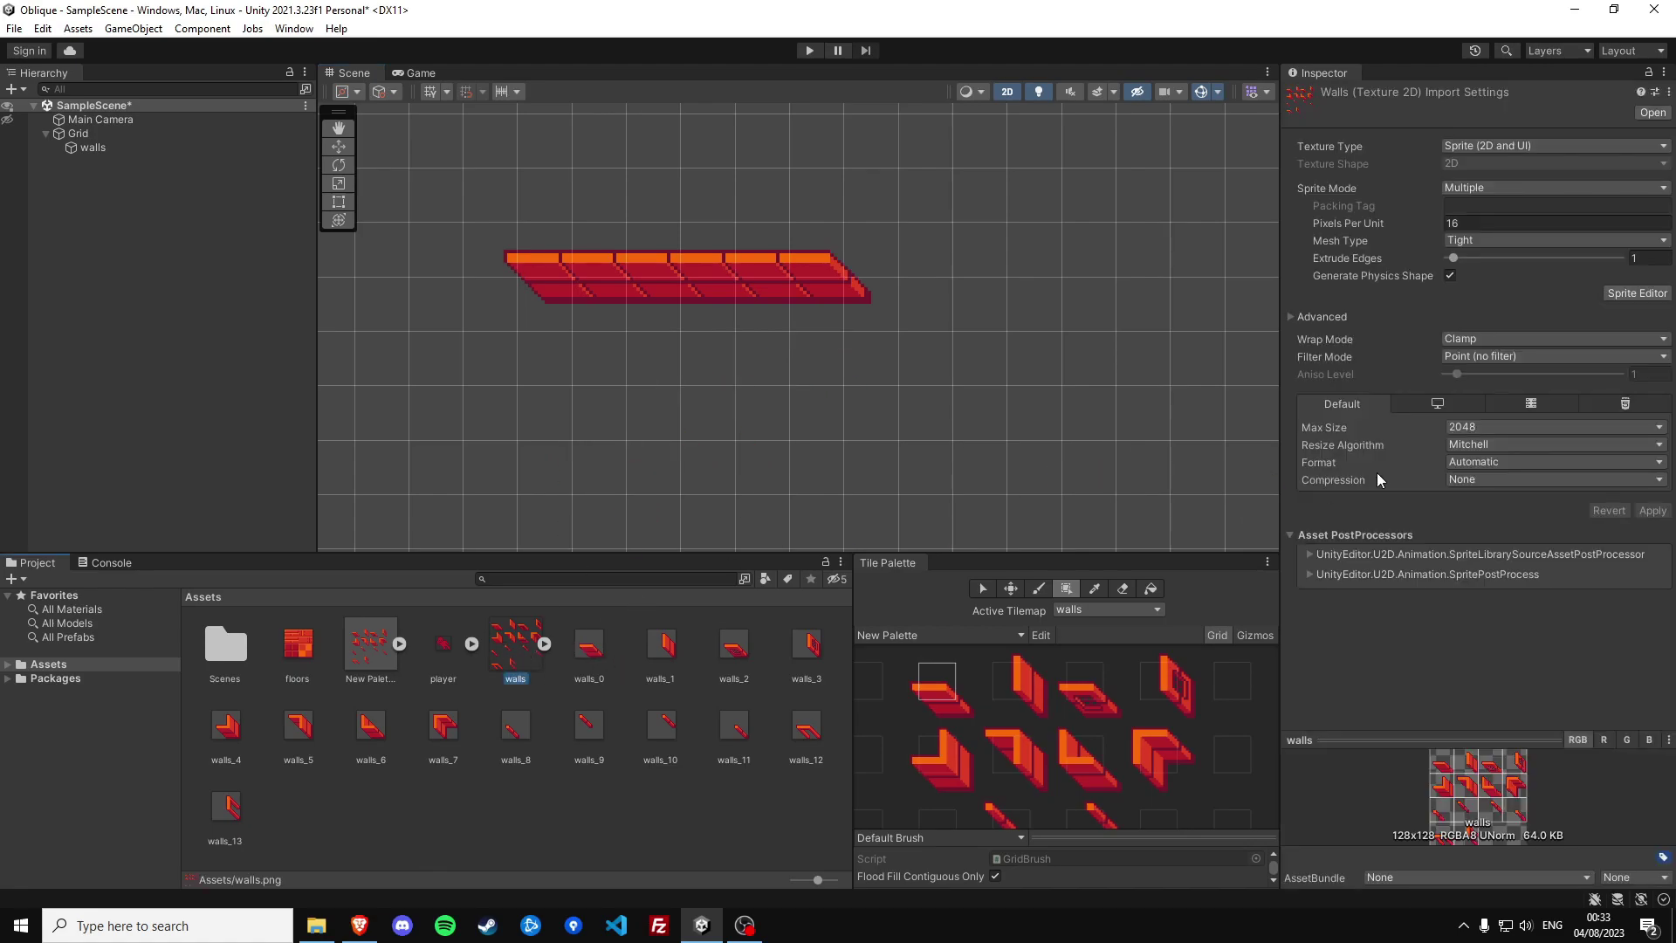
pyautogui.click(1616, 295)
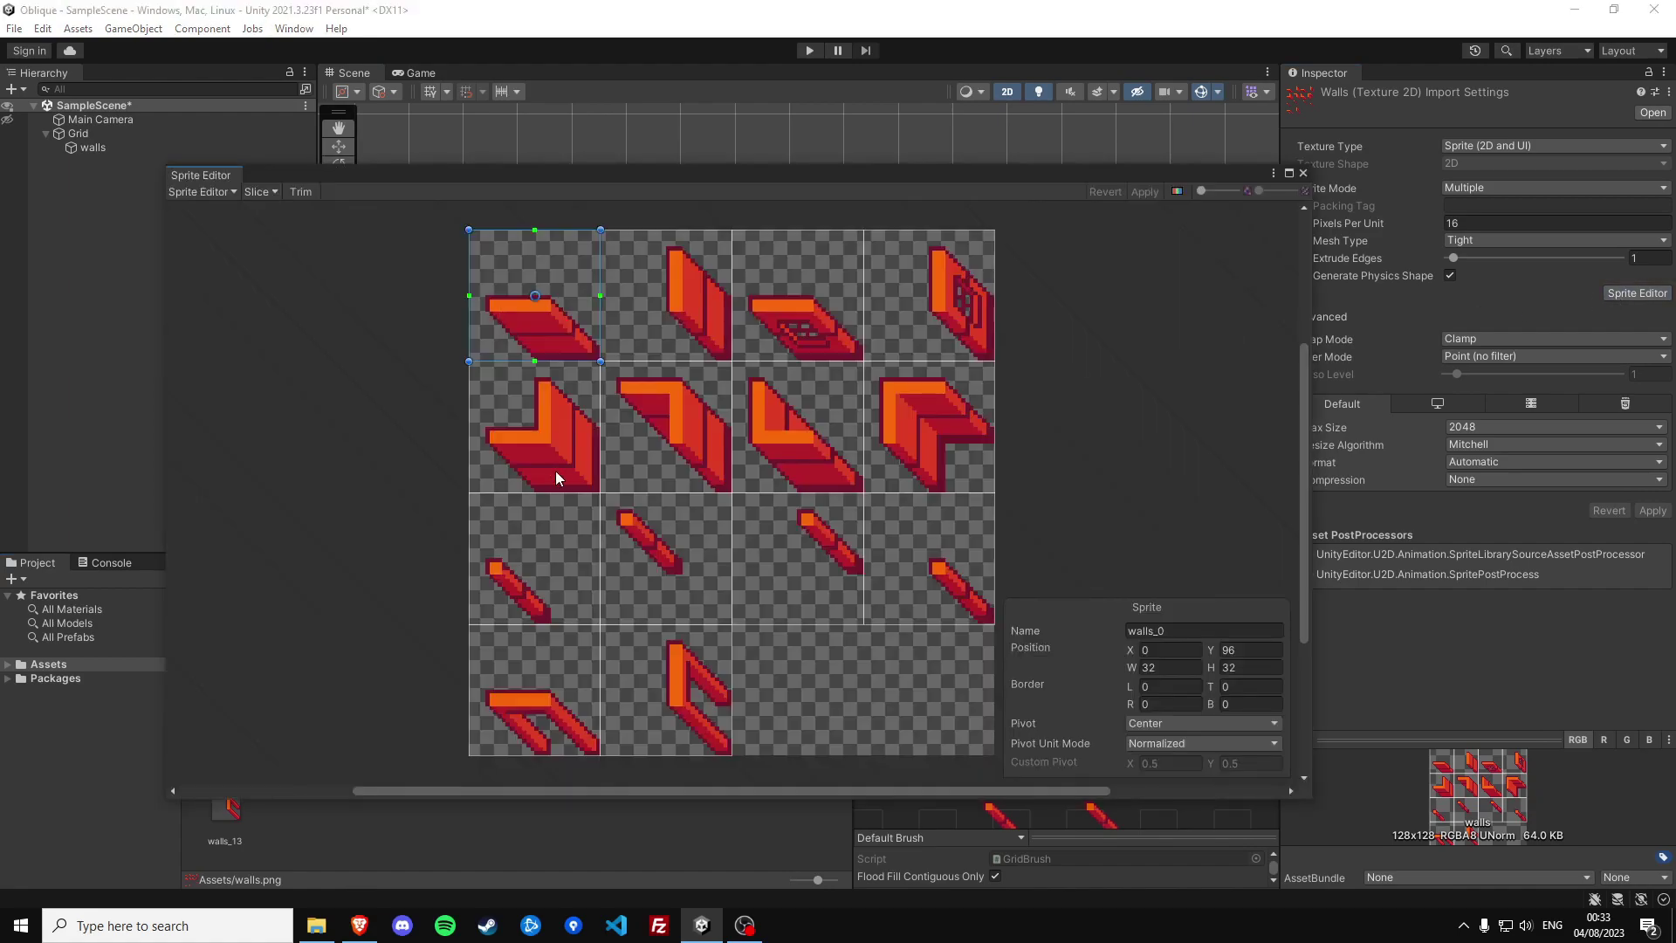
pyautogui.click(257, 194)
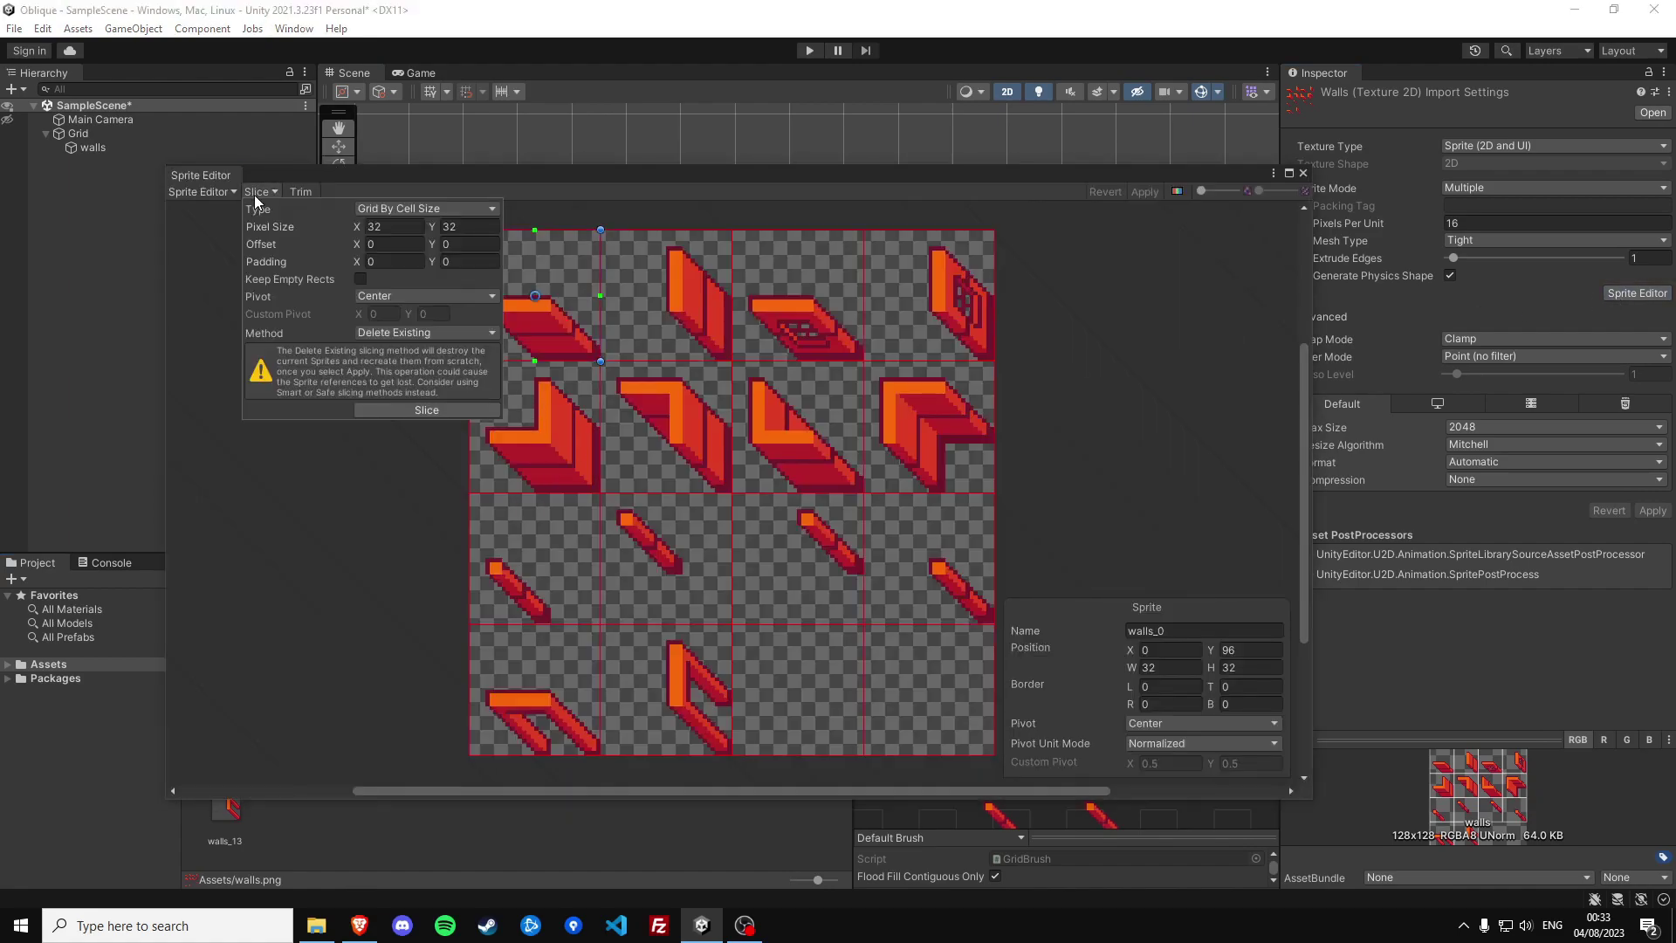
pyautogui.click(384, 297)
pyautogui.click(397, 486)
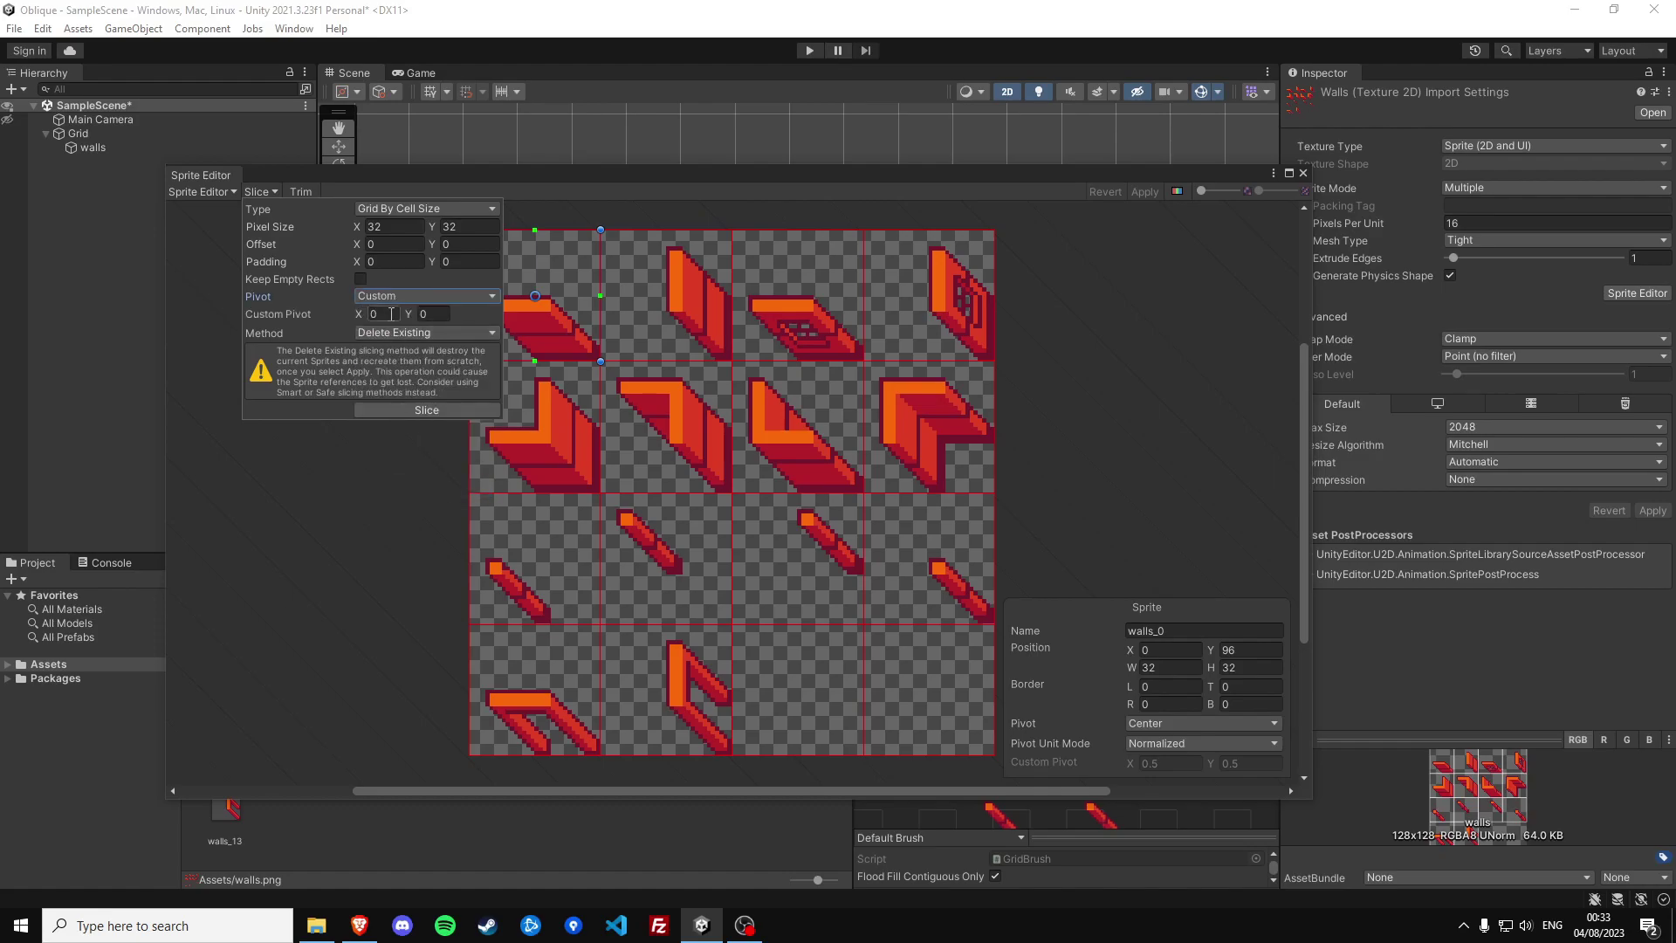
pyautogui.press('Tab')
pyautogui.write('0.75')
pyautogui.press('Tab')
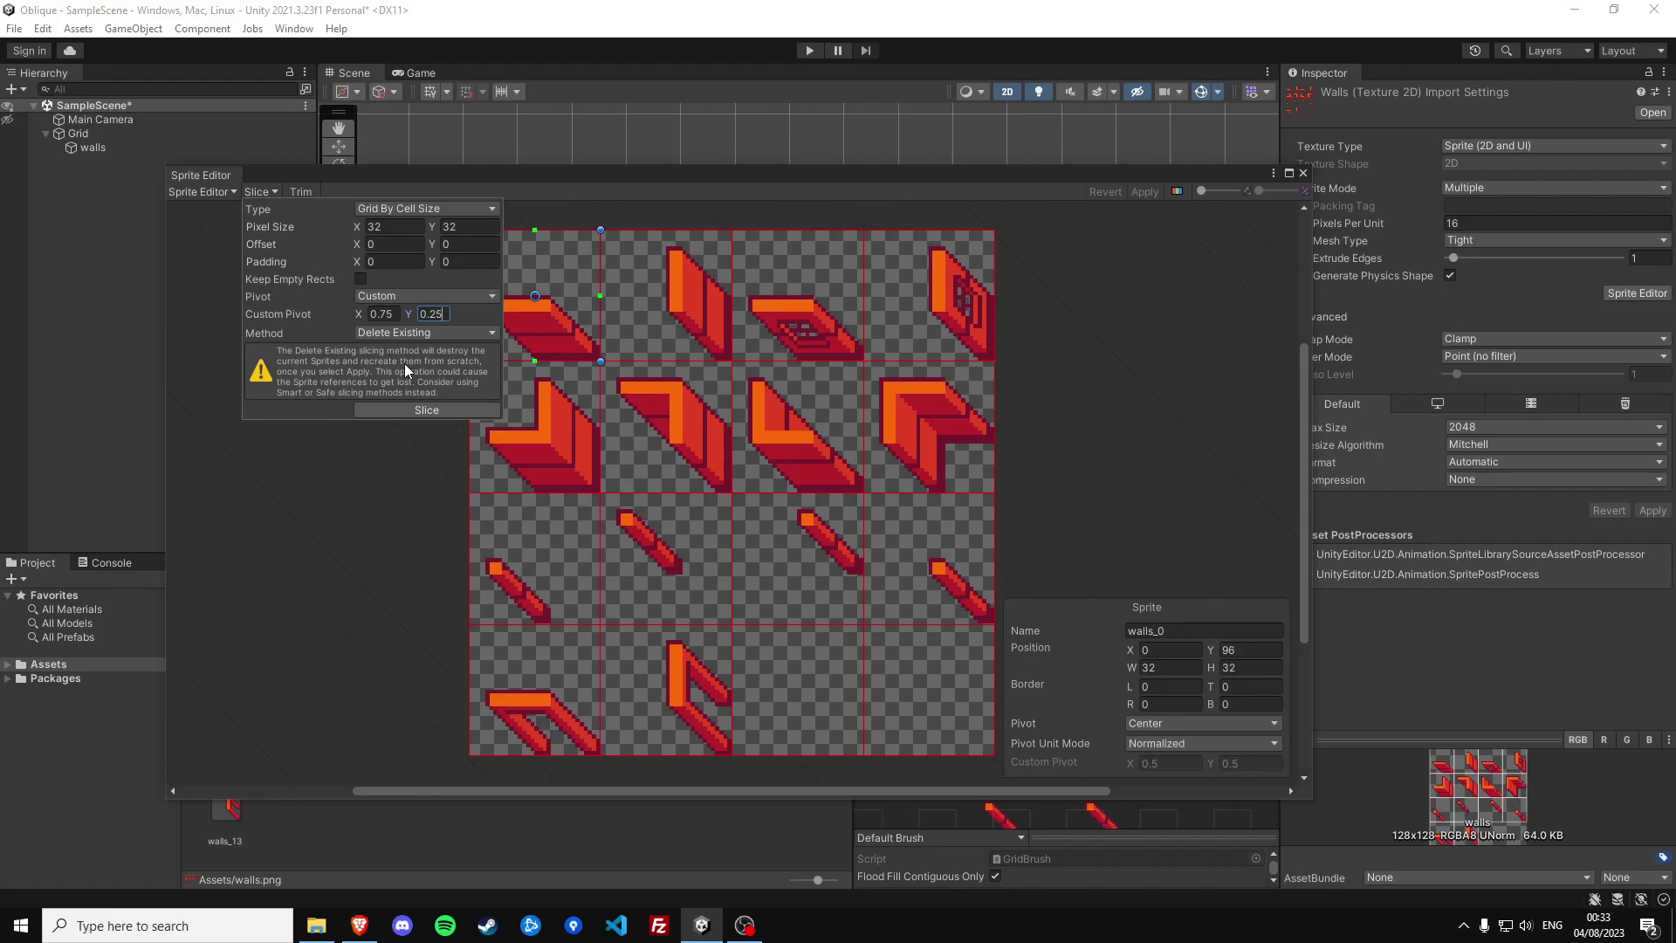
pyautogui.click(407, 410)
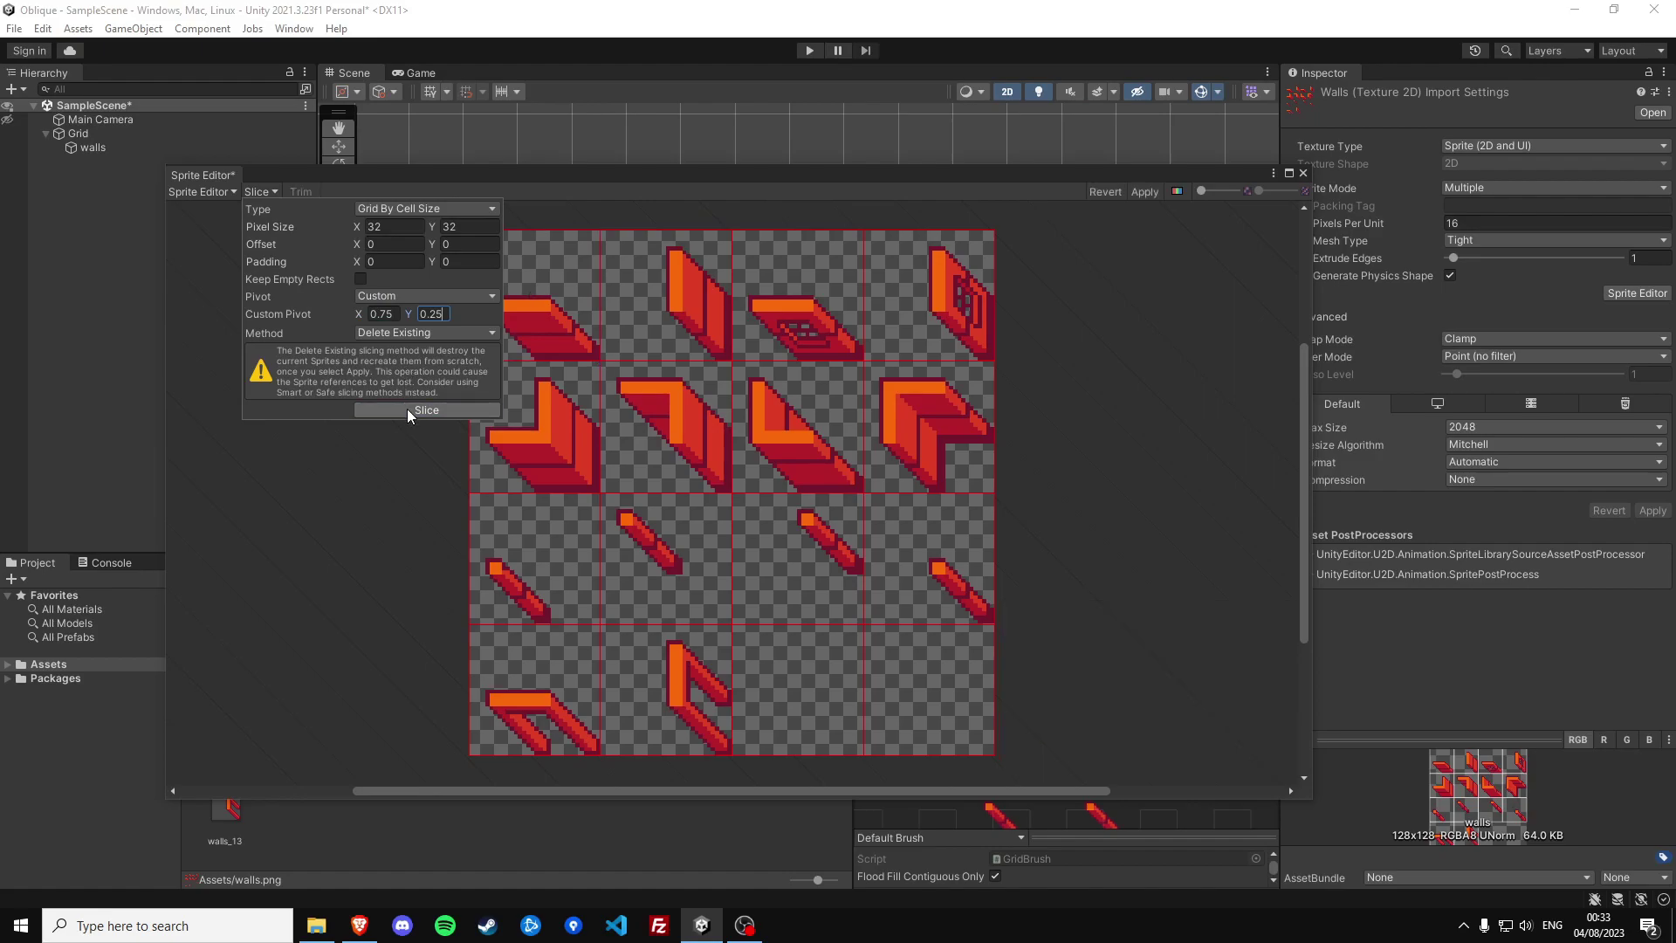
# Check the pivots of the first three wall sprites, apply the slicing and close the Sprite Editor
pyautogui.click(564, 280)
pyautogui.click(683, 306)
pyautogui.click(822, 351)
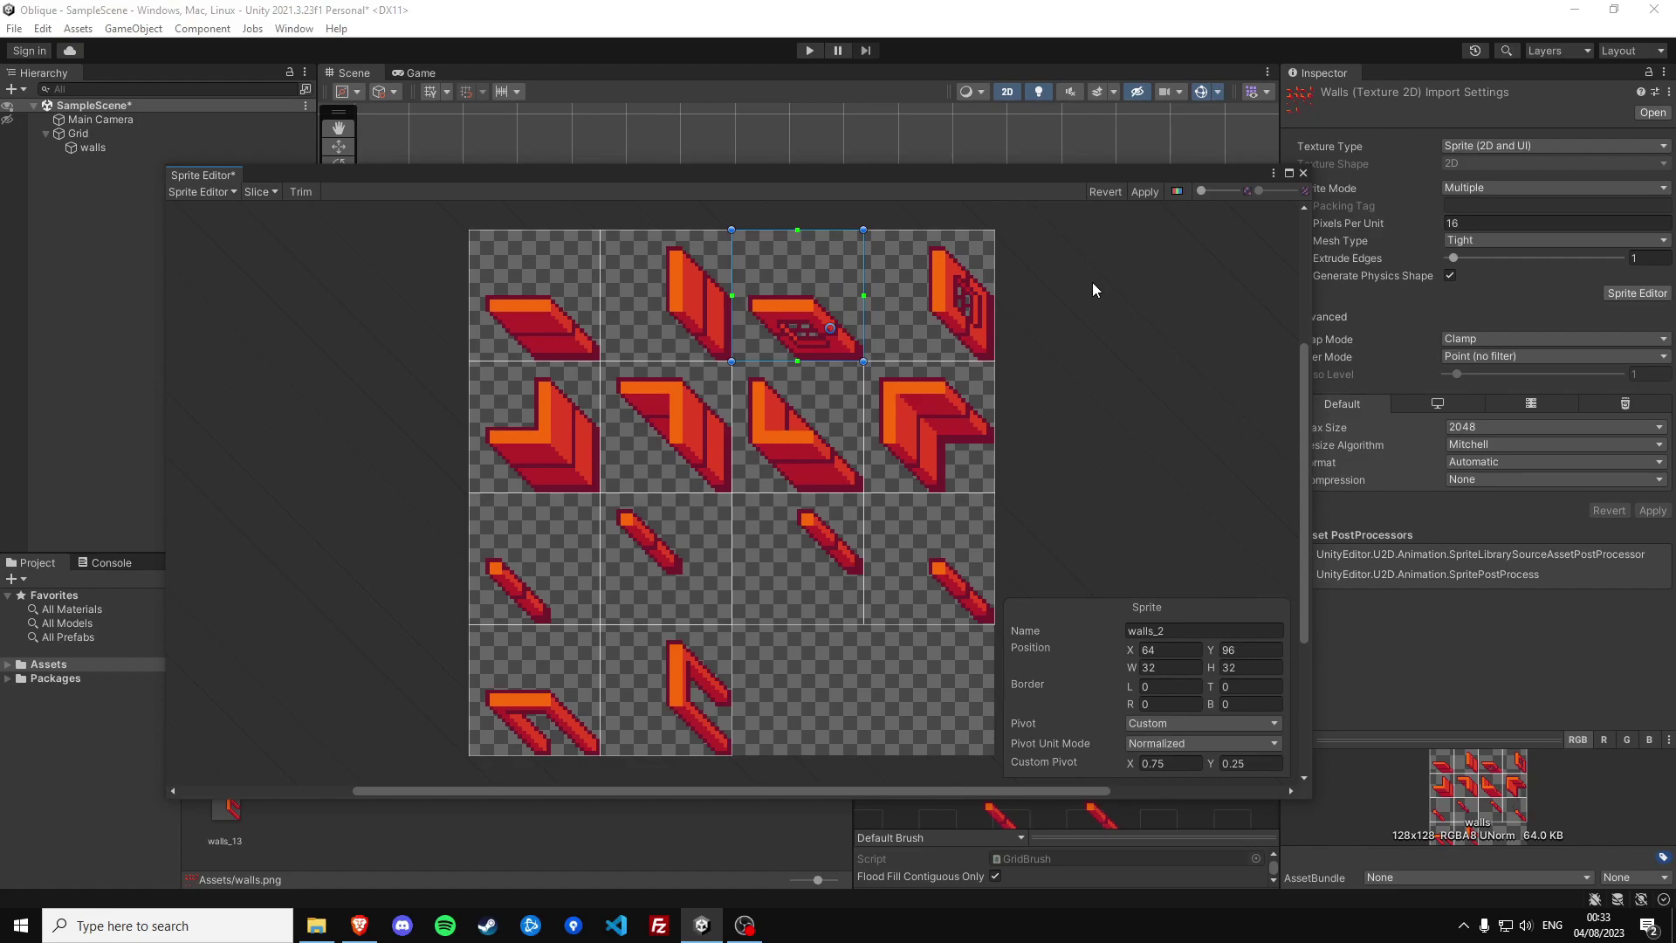
pyautogui.click(1144, 192)
pyautogui.click(1302, 173)
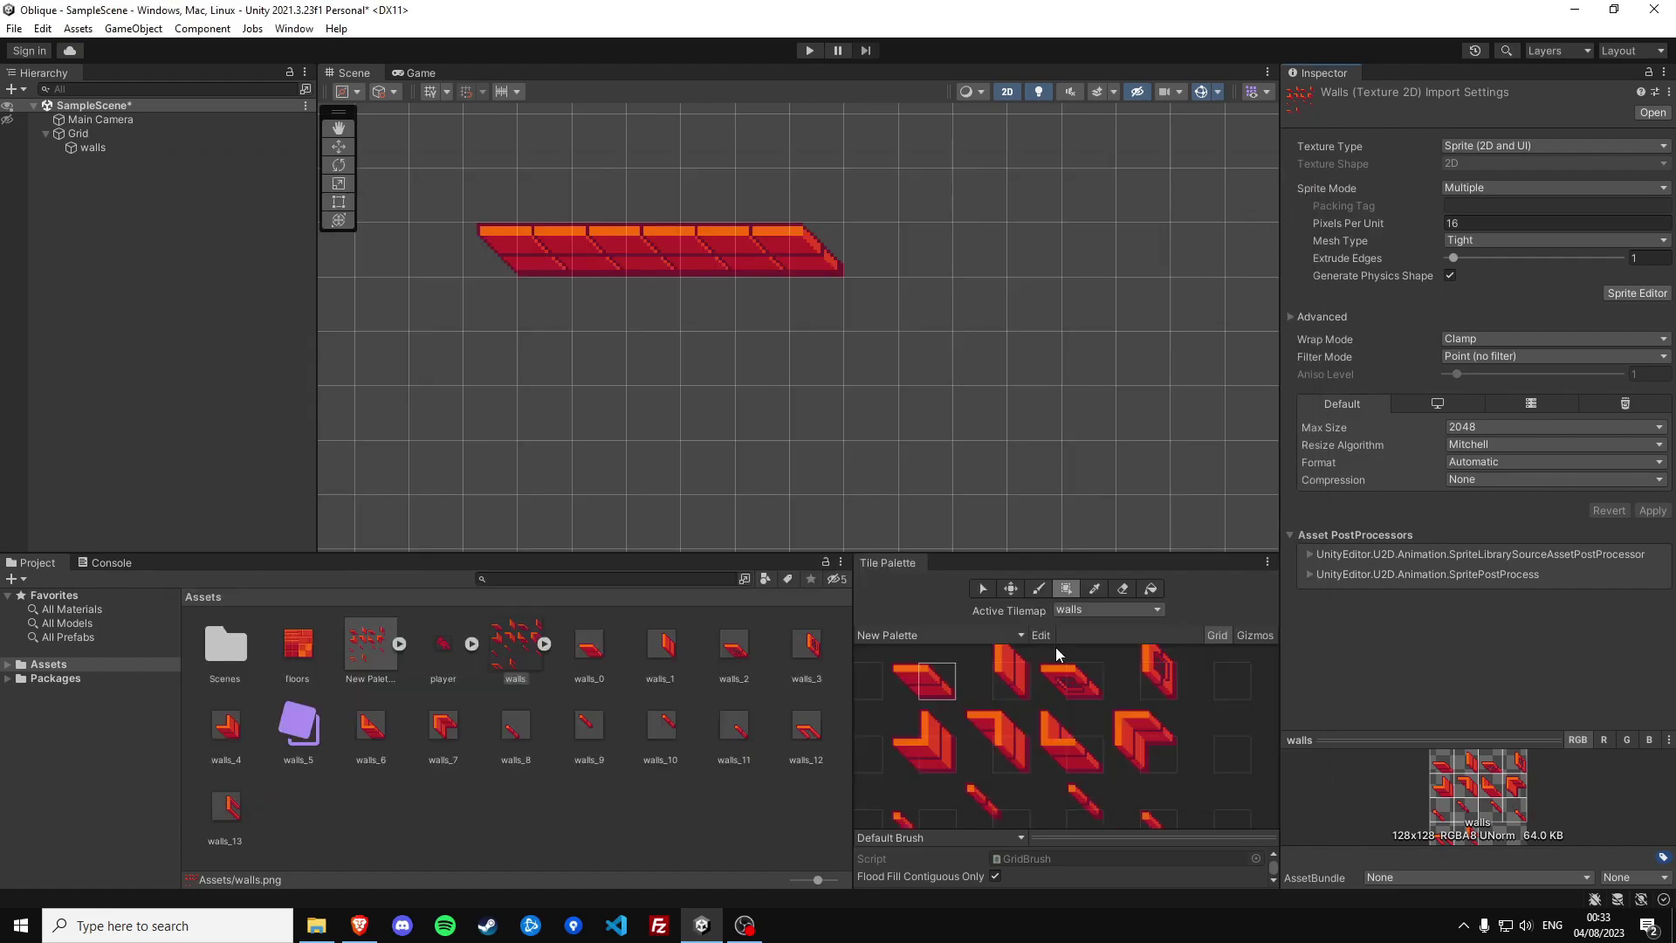
# Box-fill vertical wall tiles down the room's right and left sides and a row of horizontal tiles along its lower edge
pyautogui.click(1011, 674)
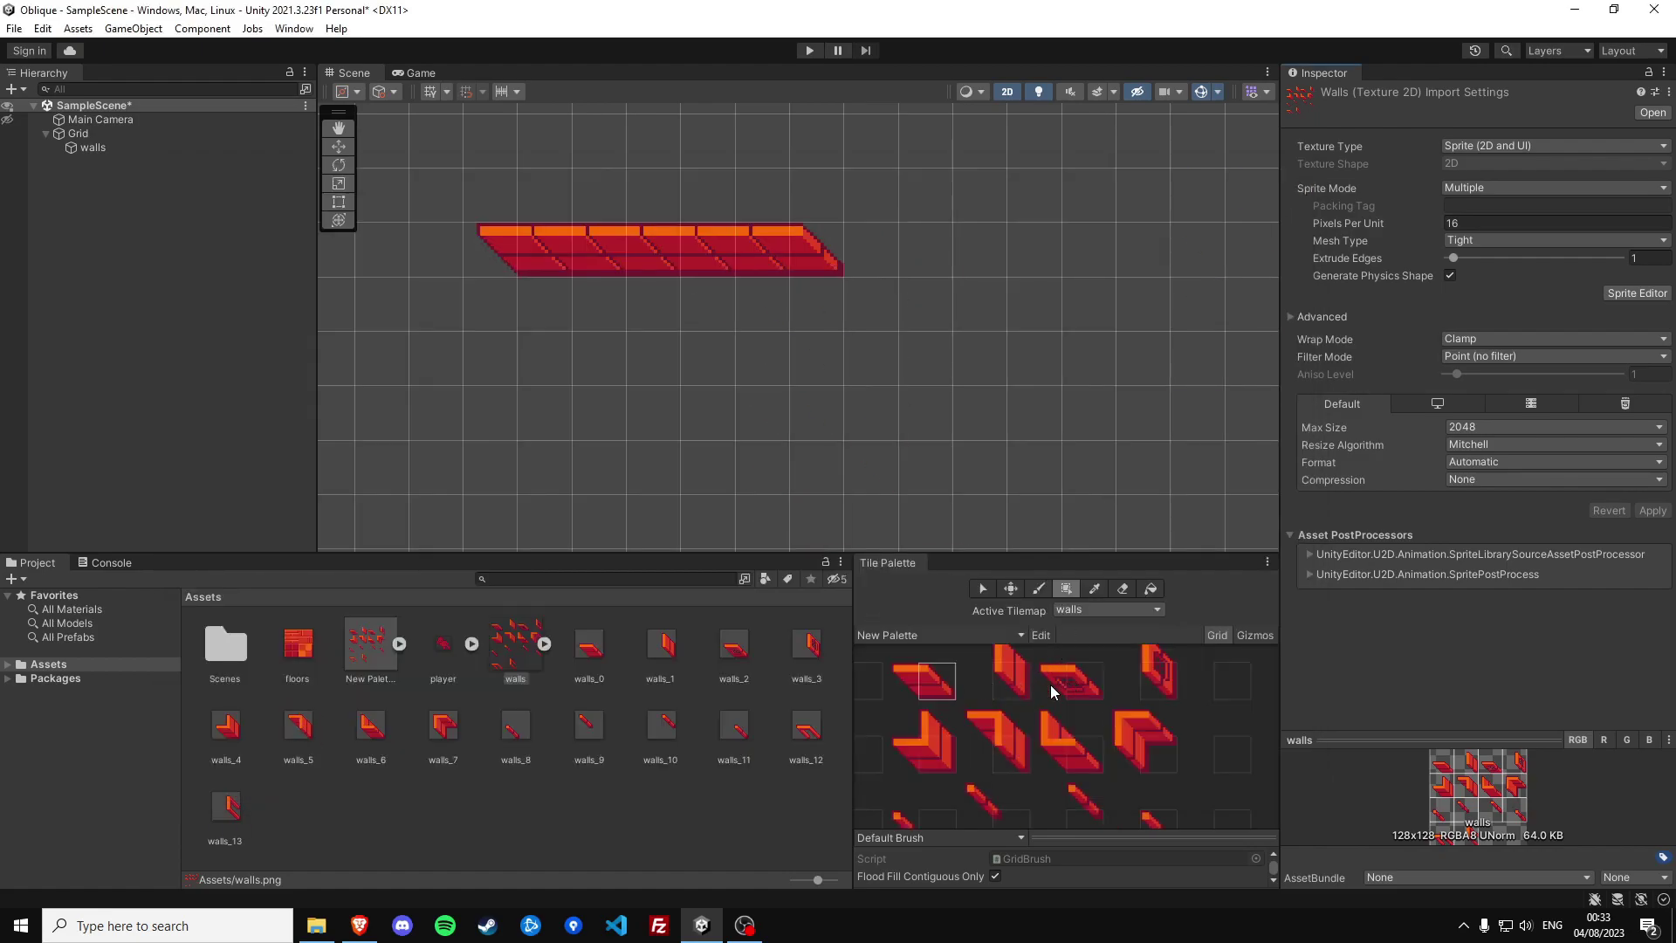
pyautogui.moveTo(816, 358); pyautogui.dragTo(817, 472)
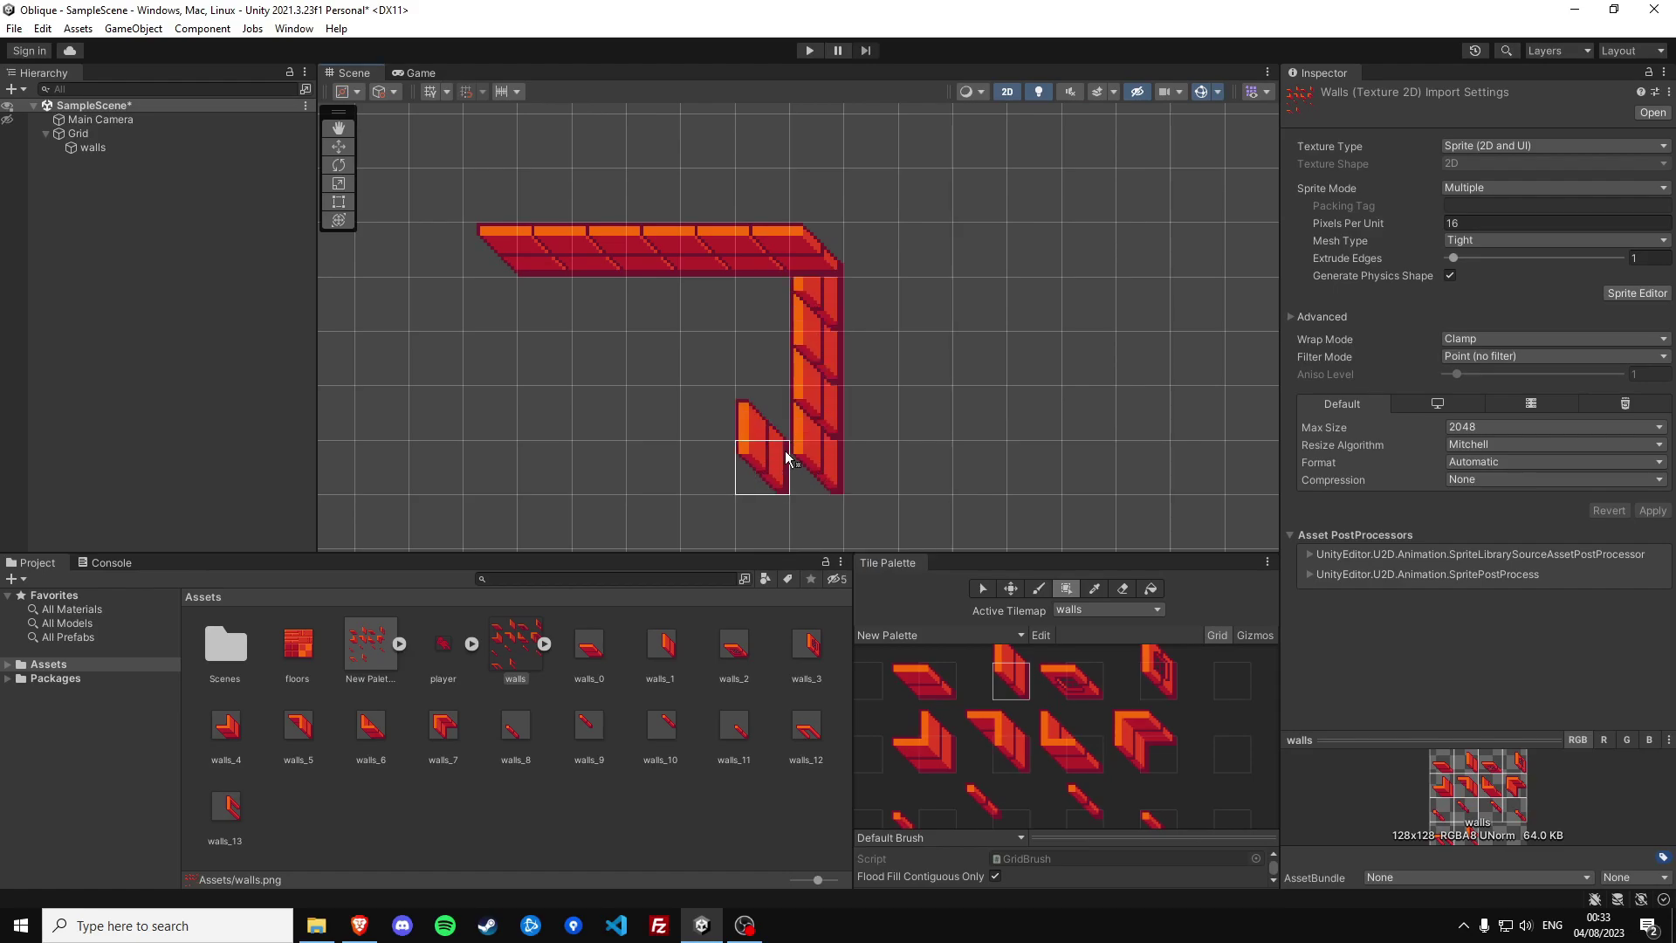
pyautogui.moveTo(522, 379); pyautogui.dragTo(653, 305, button='middle')
pyautogui.moveTo(620, 245)
pyautogui.mouseDown()
pyautogui.moveTo(630, 425)
pyautogui.moveTo(964, 457)
pyautogui.moveTo(675, 448)
pyautogui.moveTo(817, 447)
pyautogui.mouseUp()
pyautogui.click(948, 449)
pyautogui.click(941, 690)
pyautogui.moveTo(919, 444); pyautogui.dragTo(924, 443)
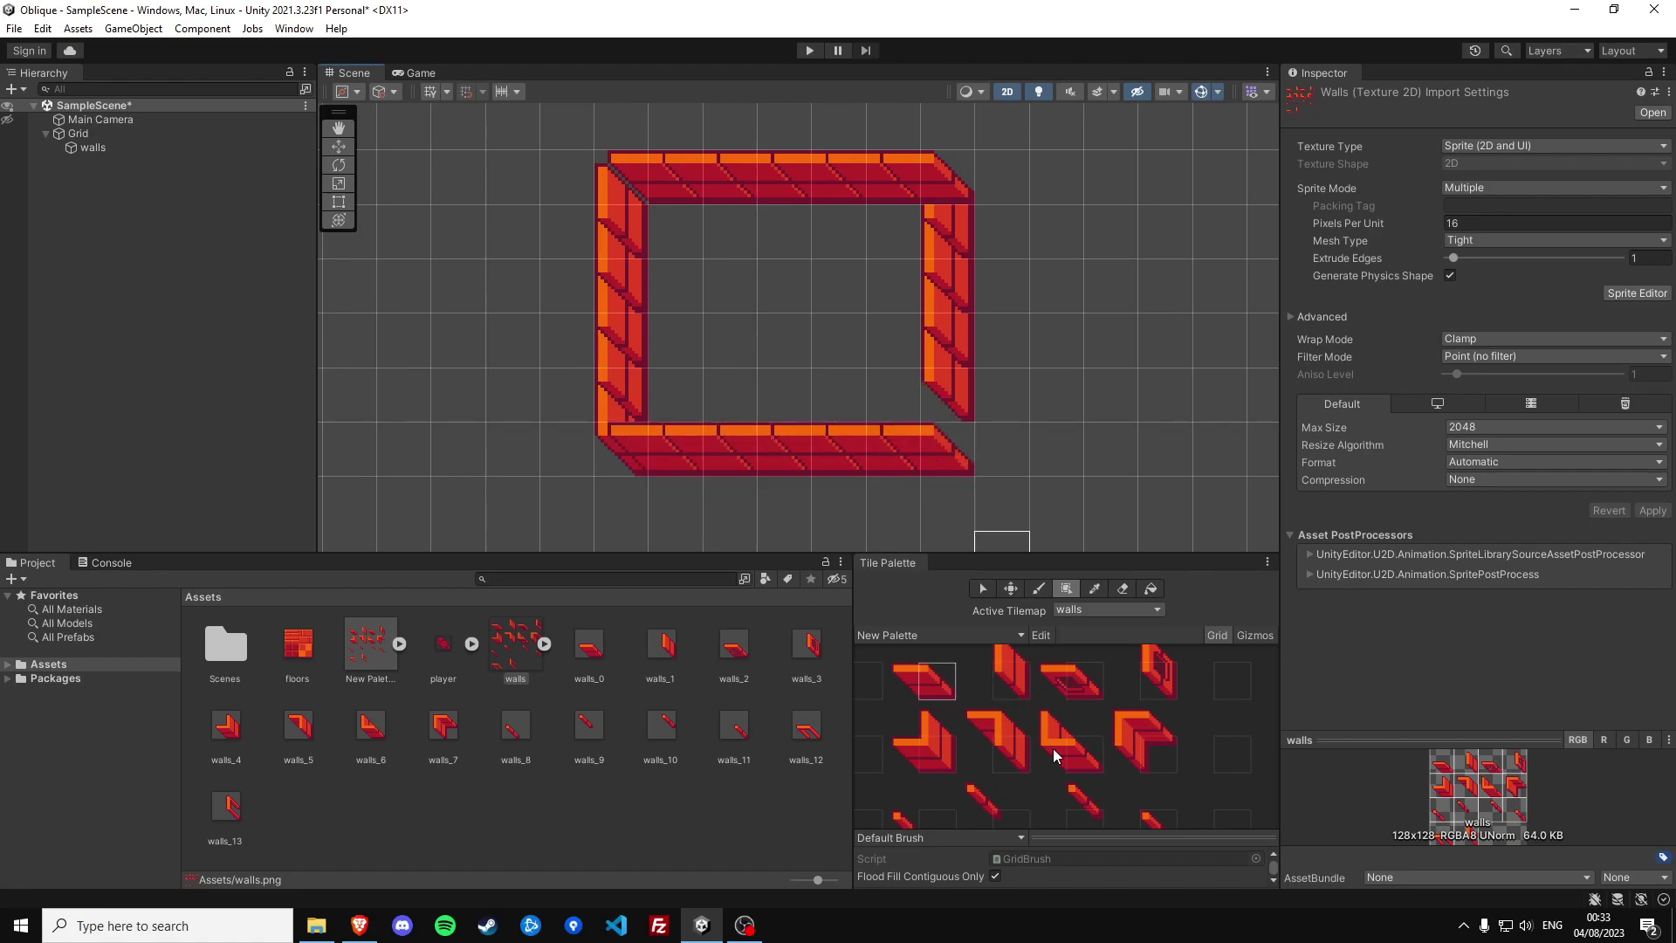
# Close the room's lower-right and upper-left corners with matching tiles and put a doorway tile in the upper wall
pyautogui.click(936, 749)
pyautogui.click(958, 454)
pyautogui.click(1157, 816)
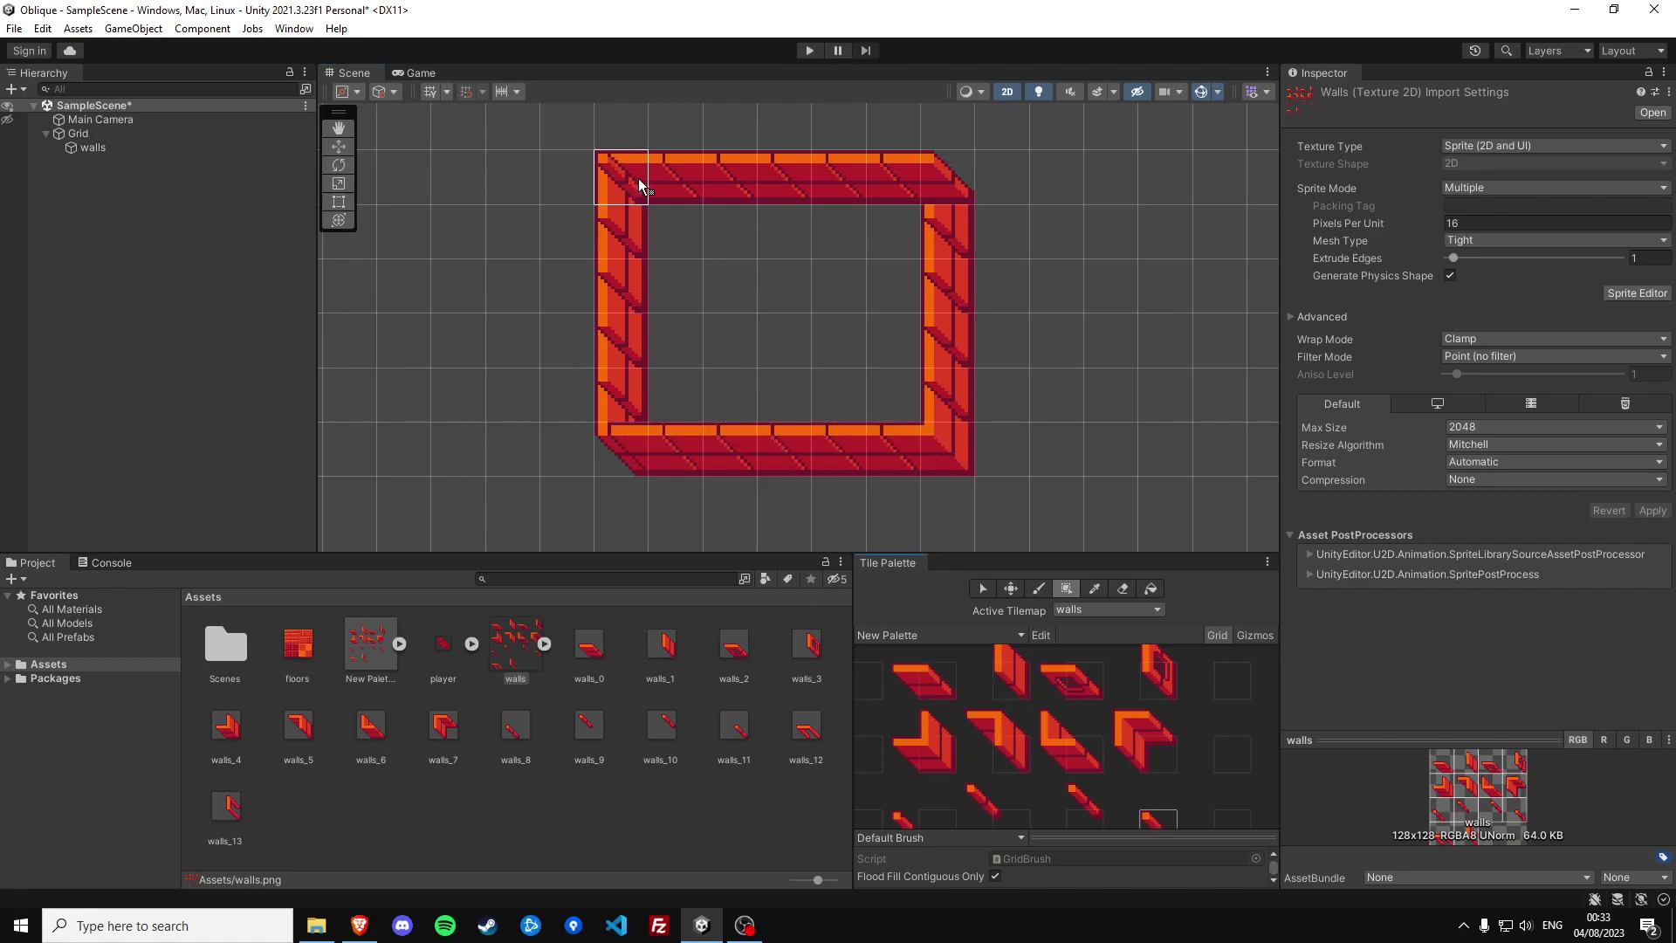
pyautogui.moveTo(1023, 828)
pyautogui.mouseDown(button='middle')
pyautogui.moveTo(1002, 741)
pyautogui.moveTo(1019, 823)
pyautogui.mouseUp(button='middle')
pyautogui.click(927, 805)
pyautogui.click(770, 194)
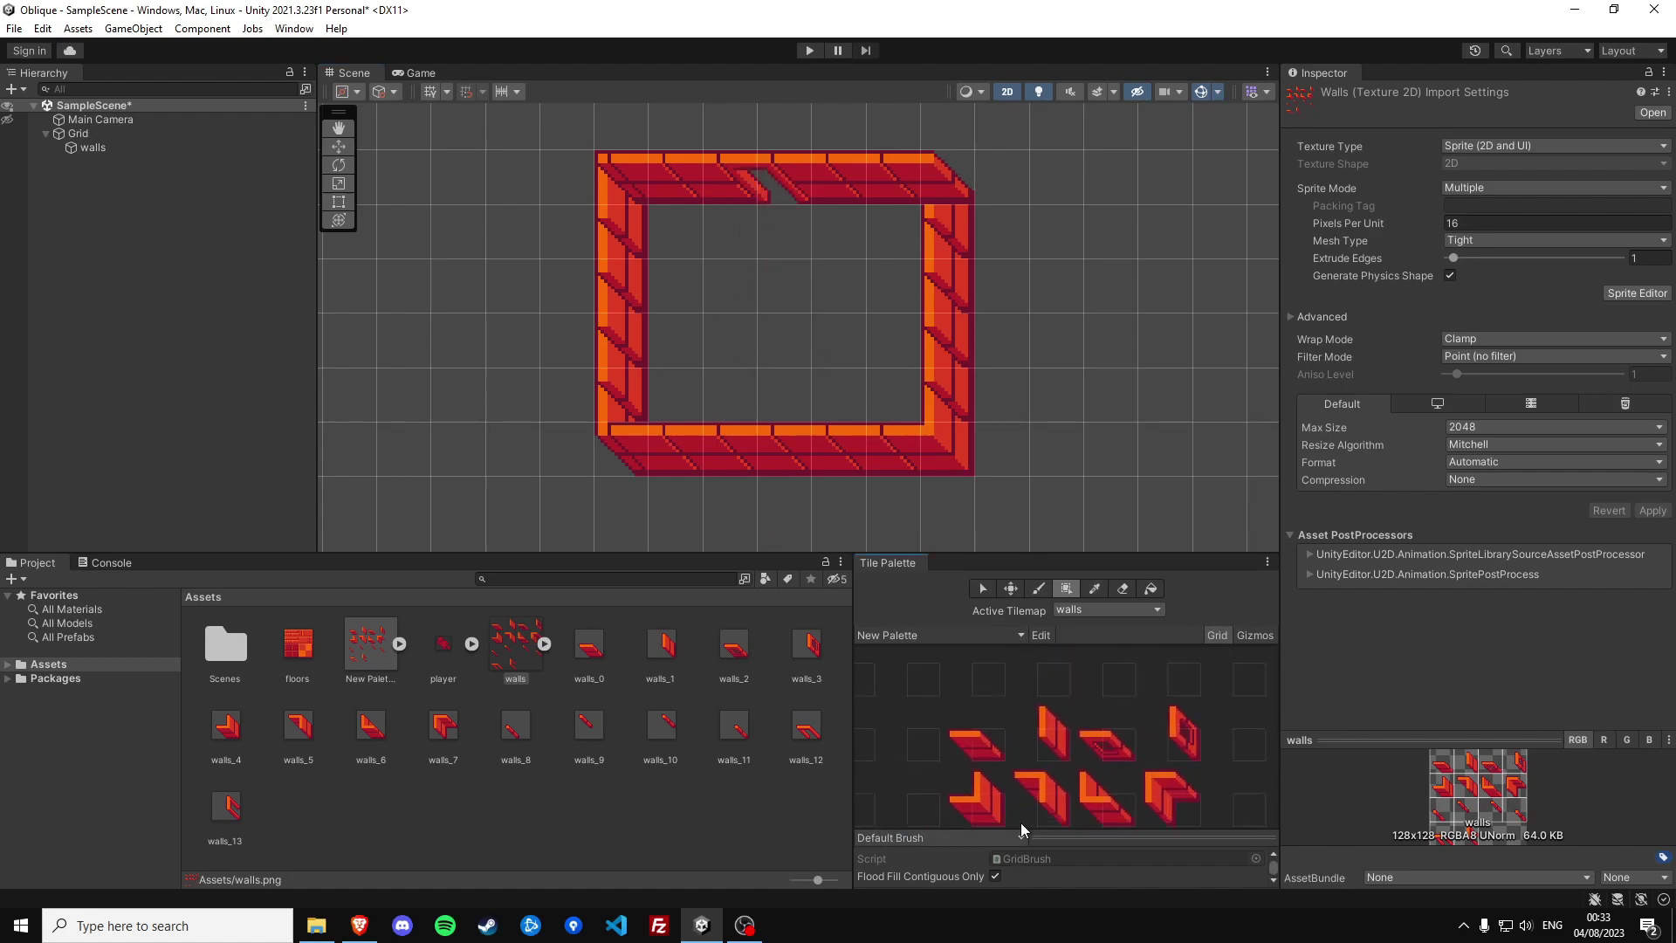
# Place two window tiles in the room's left wall and two in its lower wall
pyautogui.click(1184, 744)
pyautogui.click(608, 316)
pyautogui.click(608, 421)
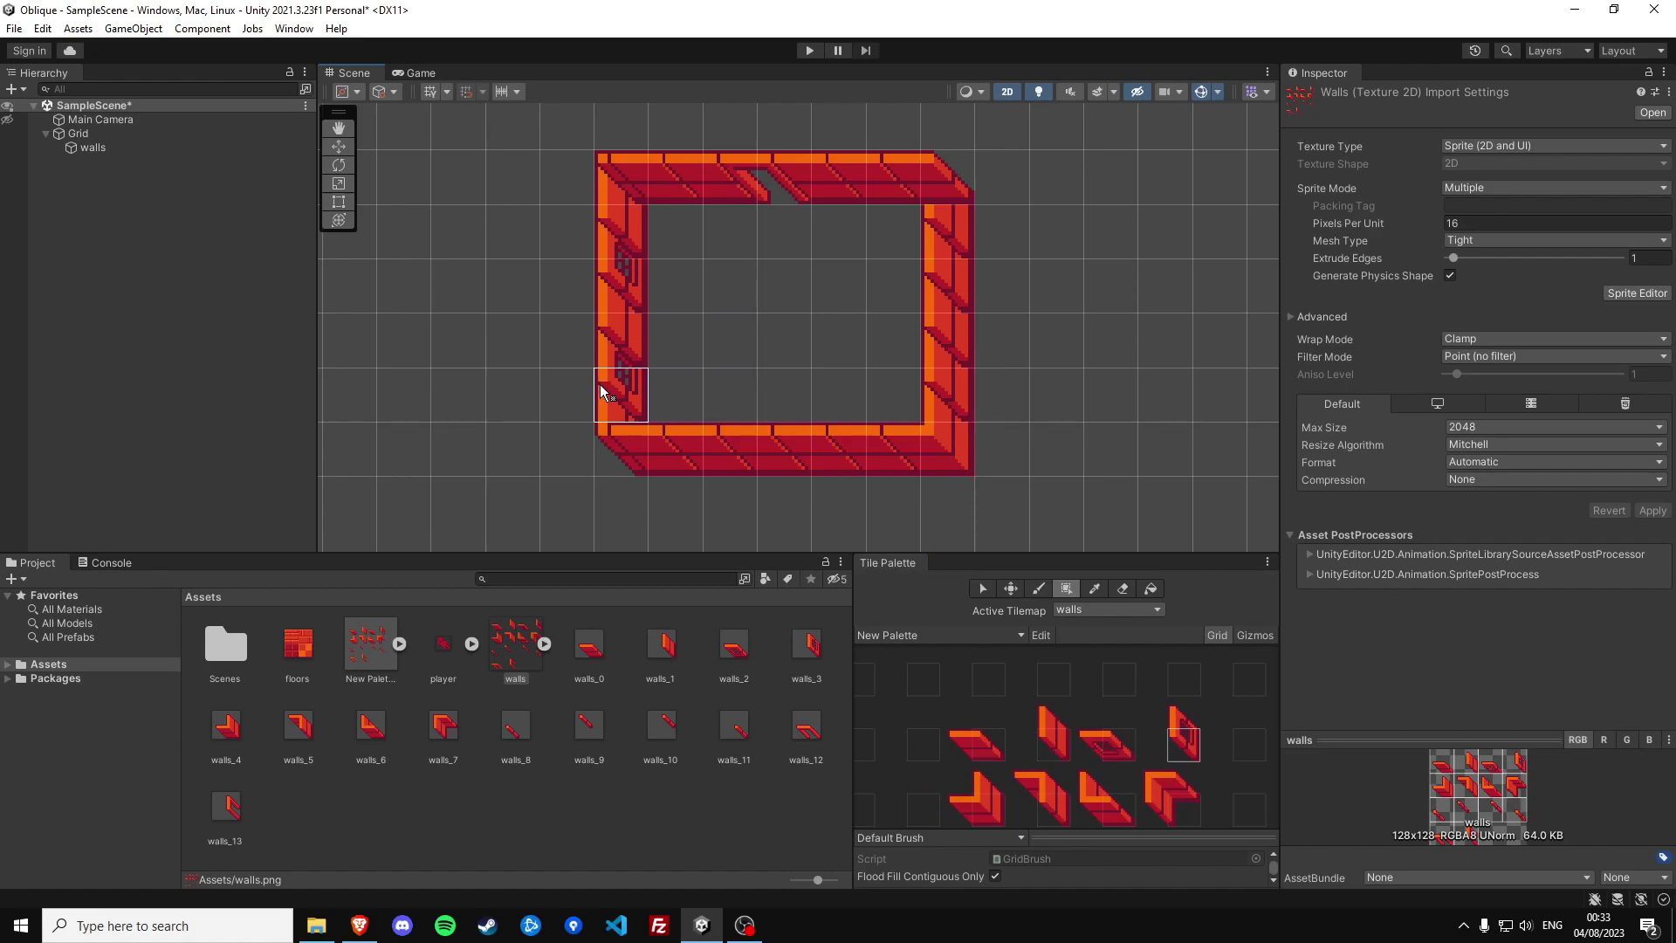
pyautogui.click(1107, 743)
pyautogui.click(789, 449)
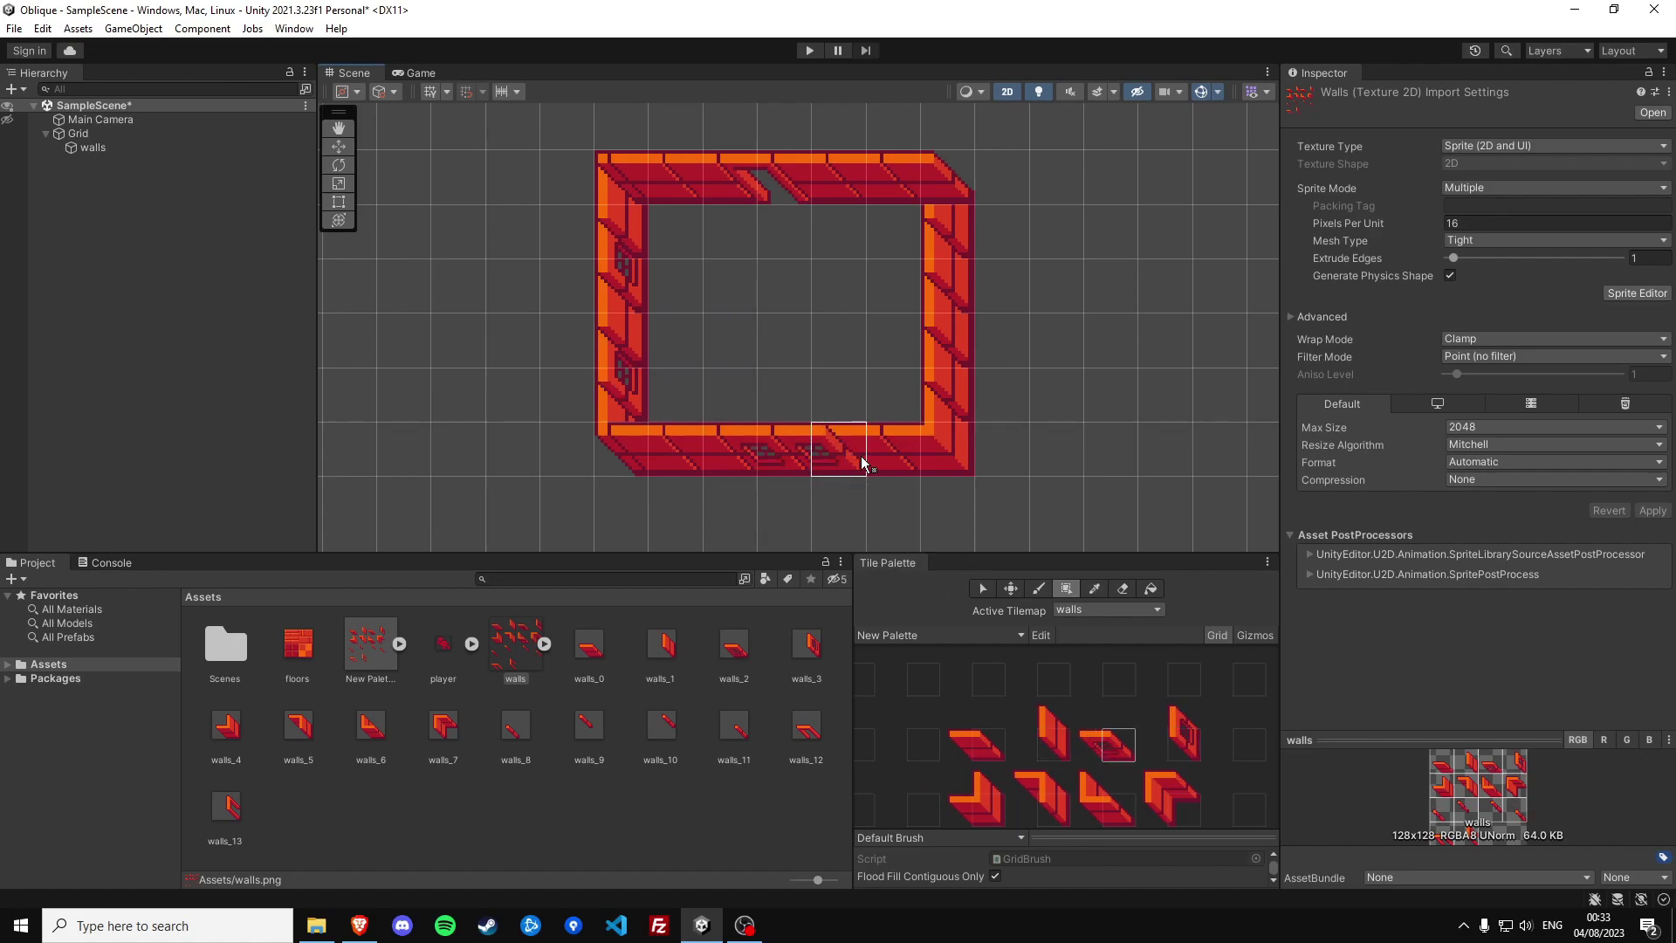
pyautogui.click(894, 449)
pyautogui.moveTo(826, 317)
pyautogui.mouseDown(button='middle')
pyautogui.moveTo(855, 393)
pyautogui.moveTo(848, 371)
pyautogui.mouseUp(button='middle')
pyautogui.moveTo(799, 303); pyautogui.dragTo(729, 292, button='middle')
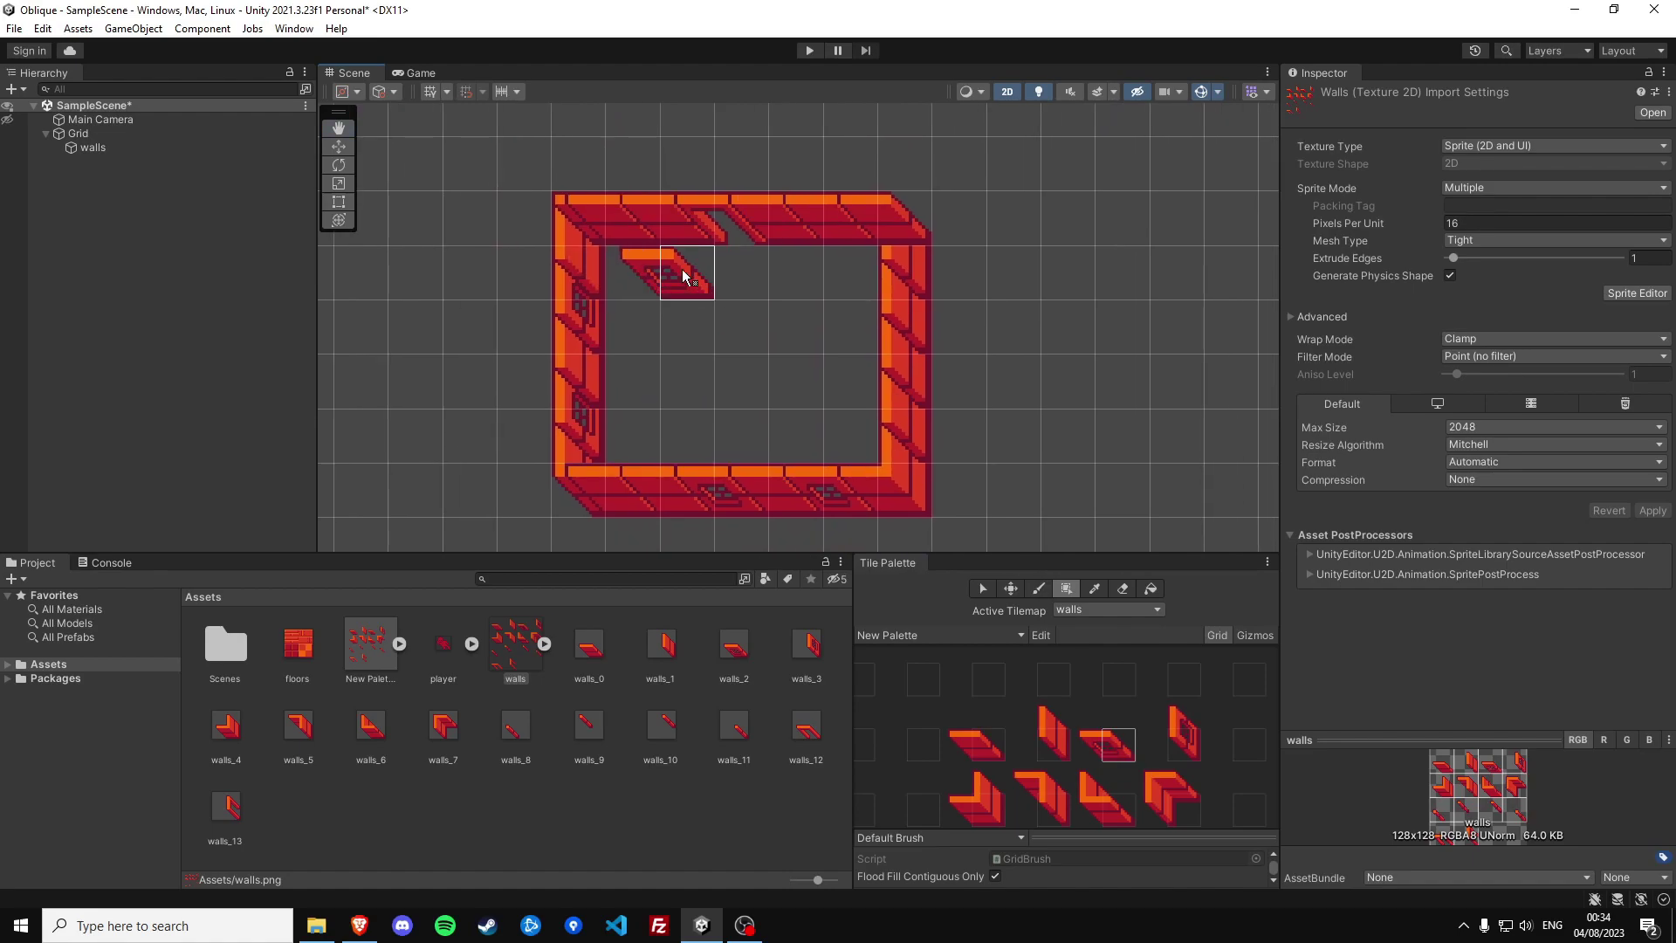
# Set the walls tilemap renderer's sort order to Top Left
pyautogui.click(93, 149)
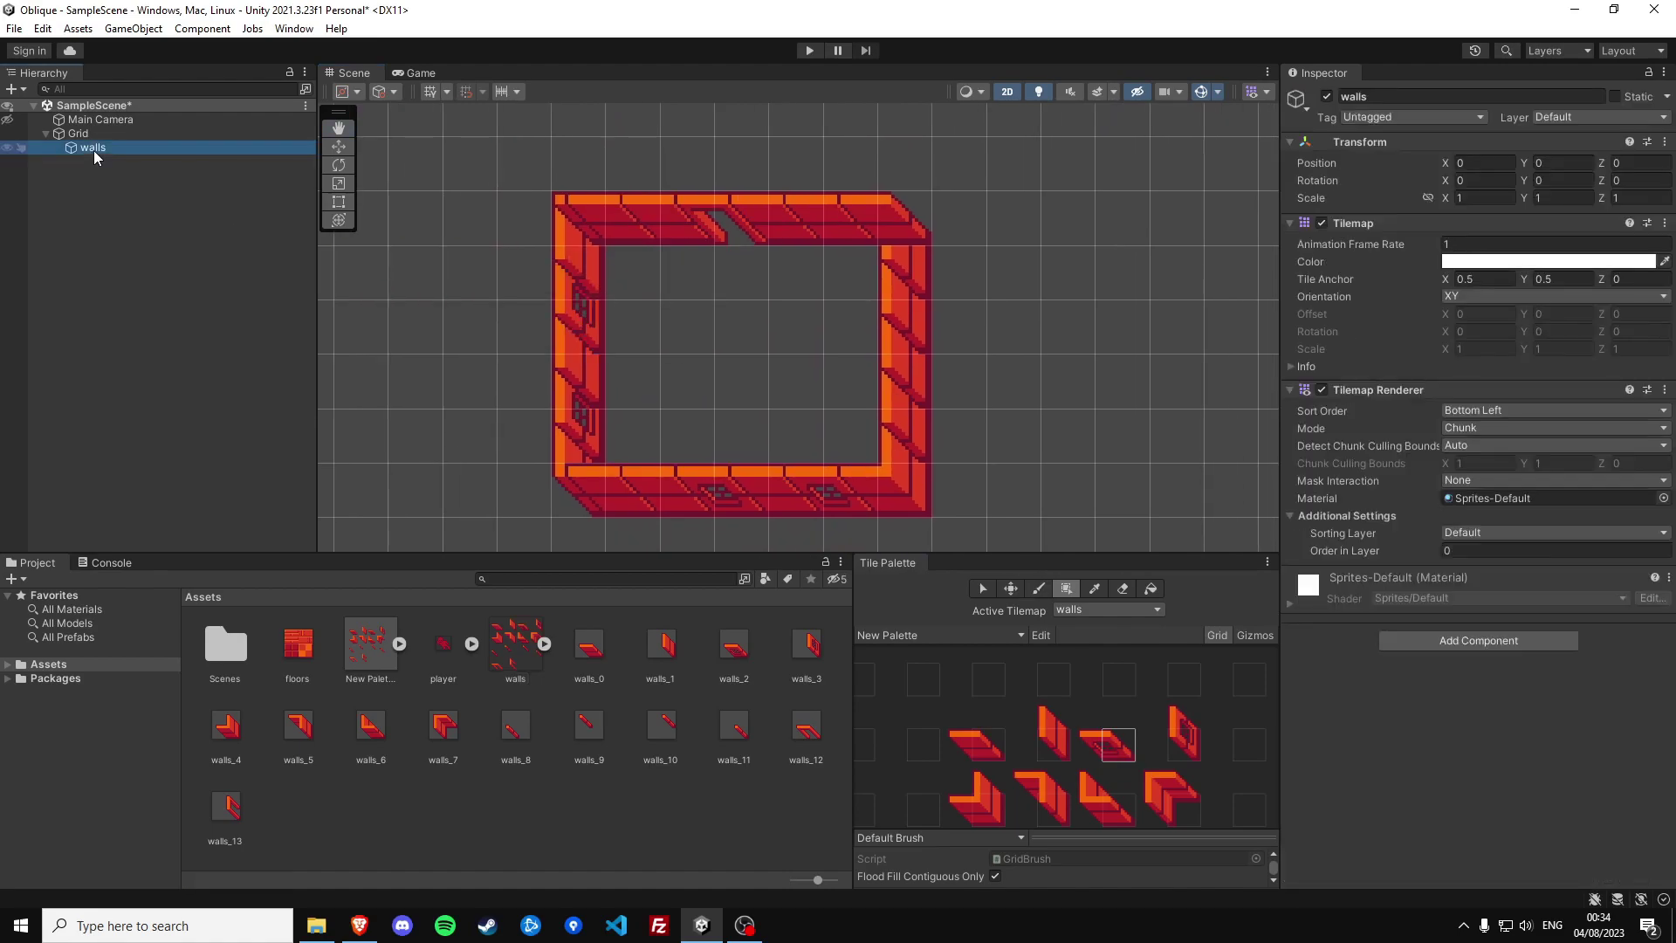
pyautogui.click(1484, 410)
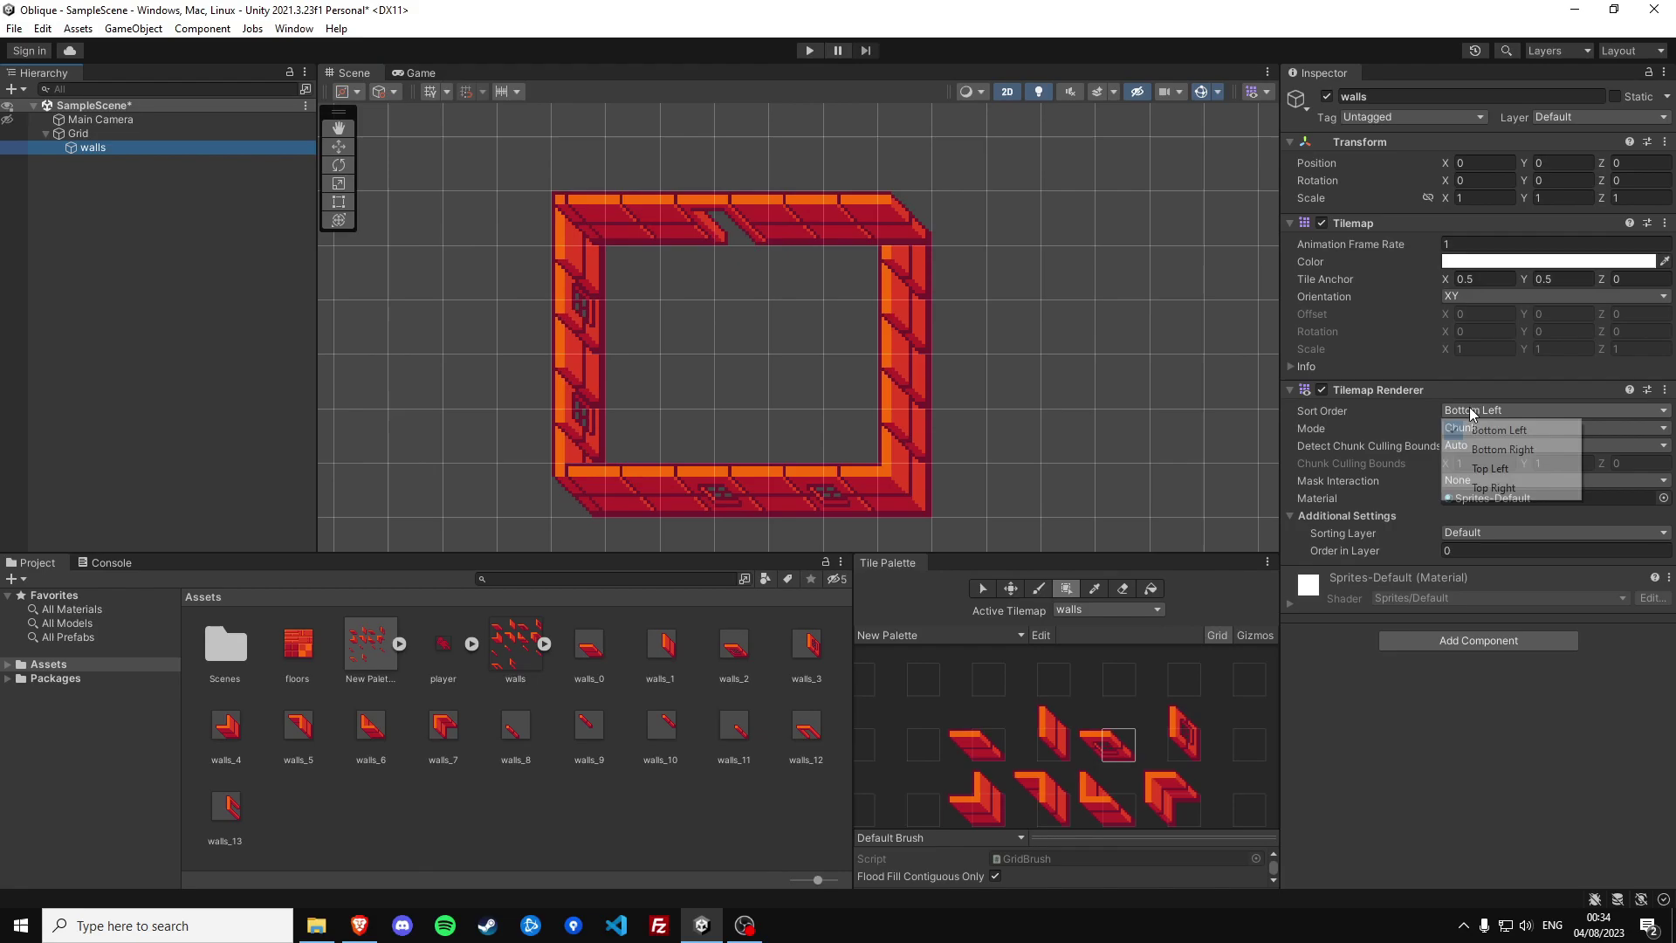
pyautogui.click(1478, 467)
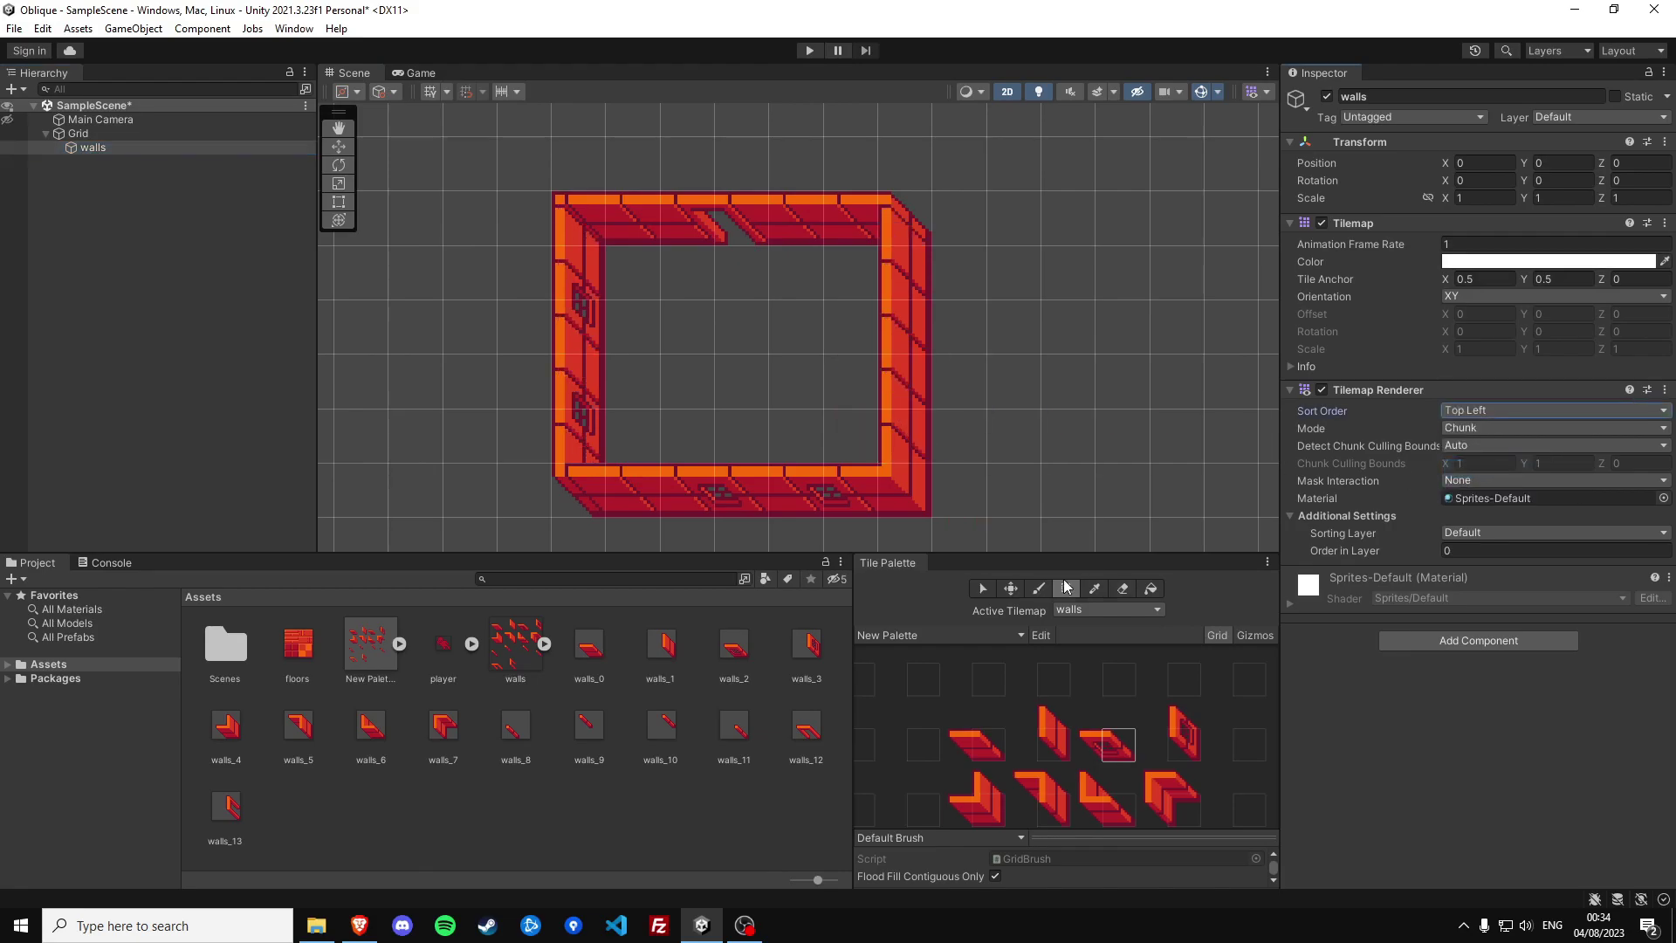
pyautogui.moveTo(771, 448); pyautogui.dragTo(754, 435, button='middle')
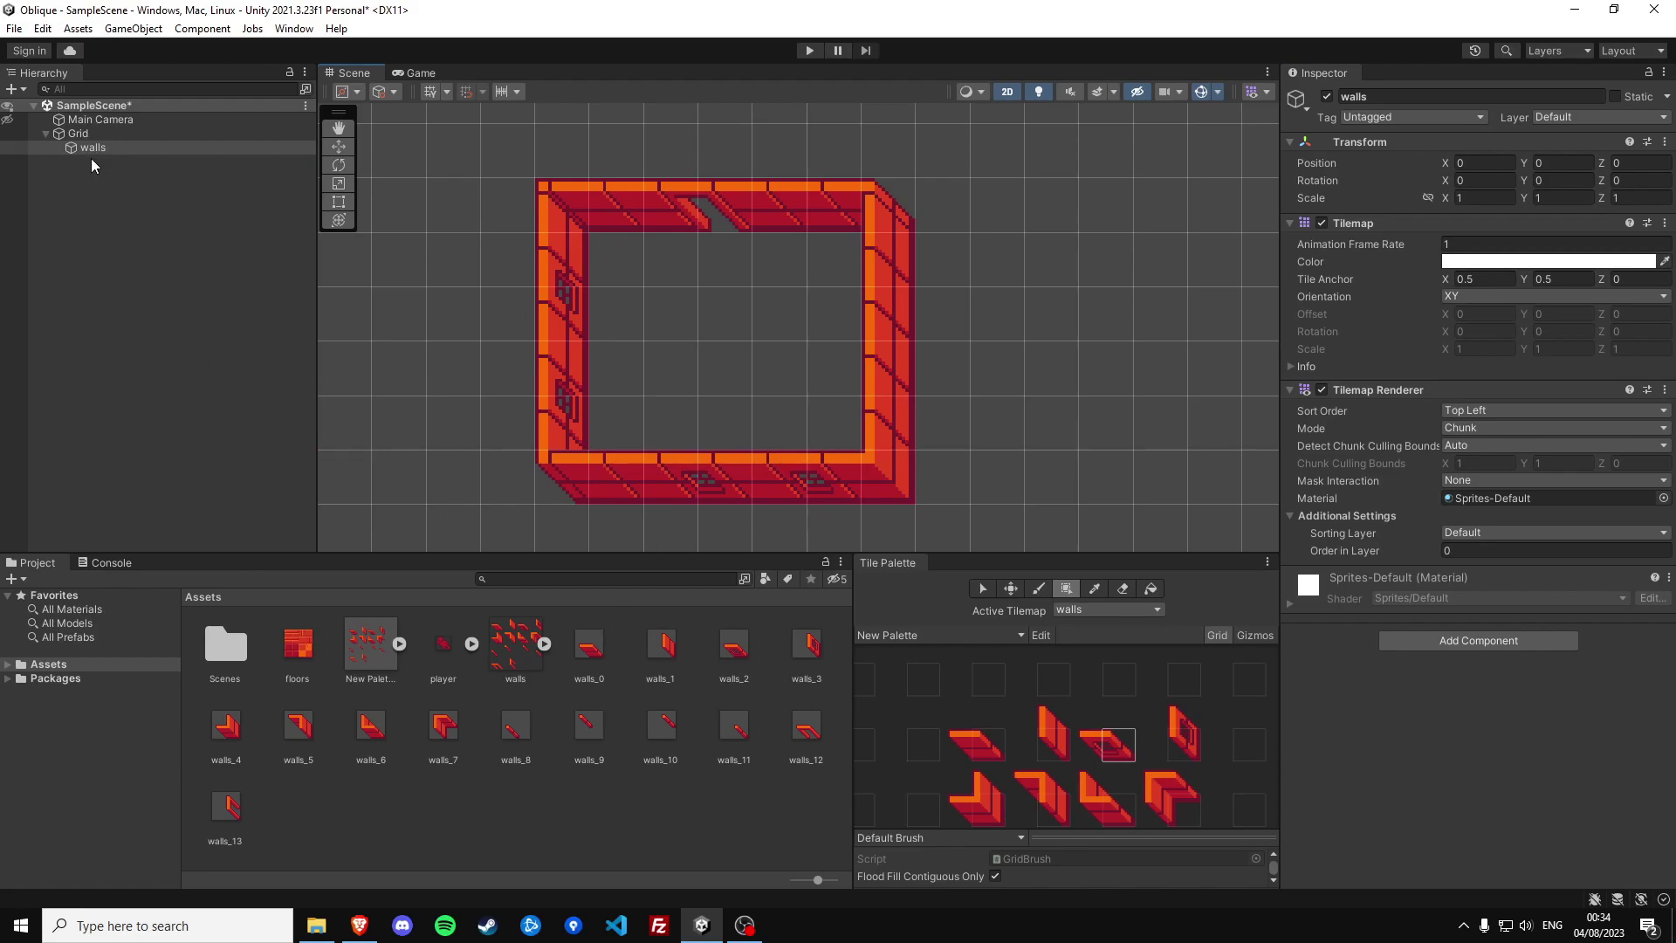
# Open the floors sheet in the Sprite Editor and set its slicing cell size to 16 by 16 pixels
pyautogui.click(297, 650)
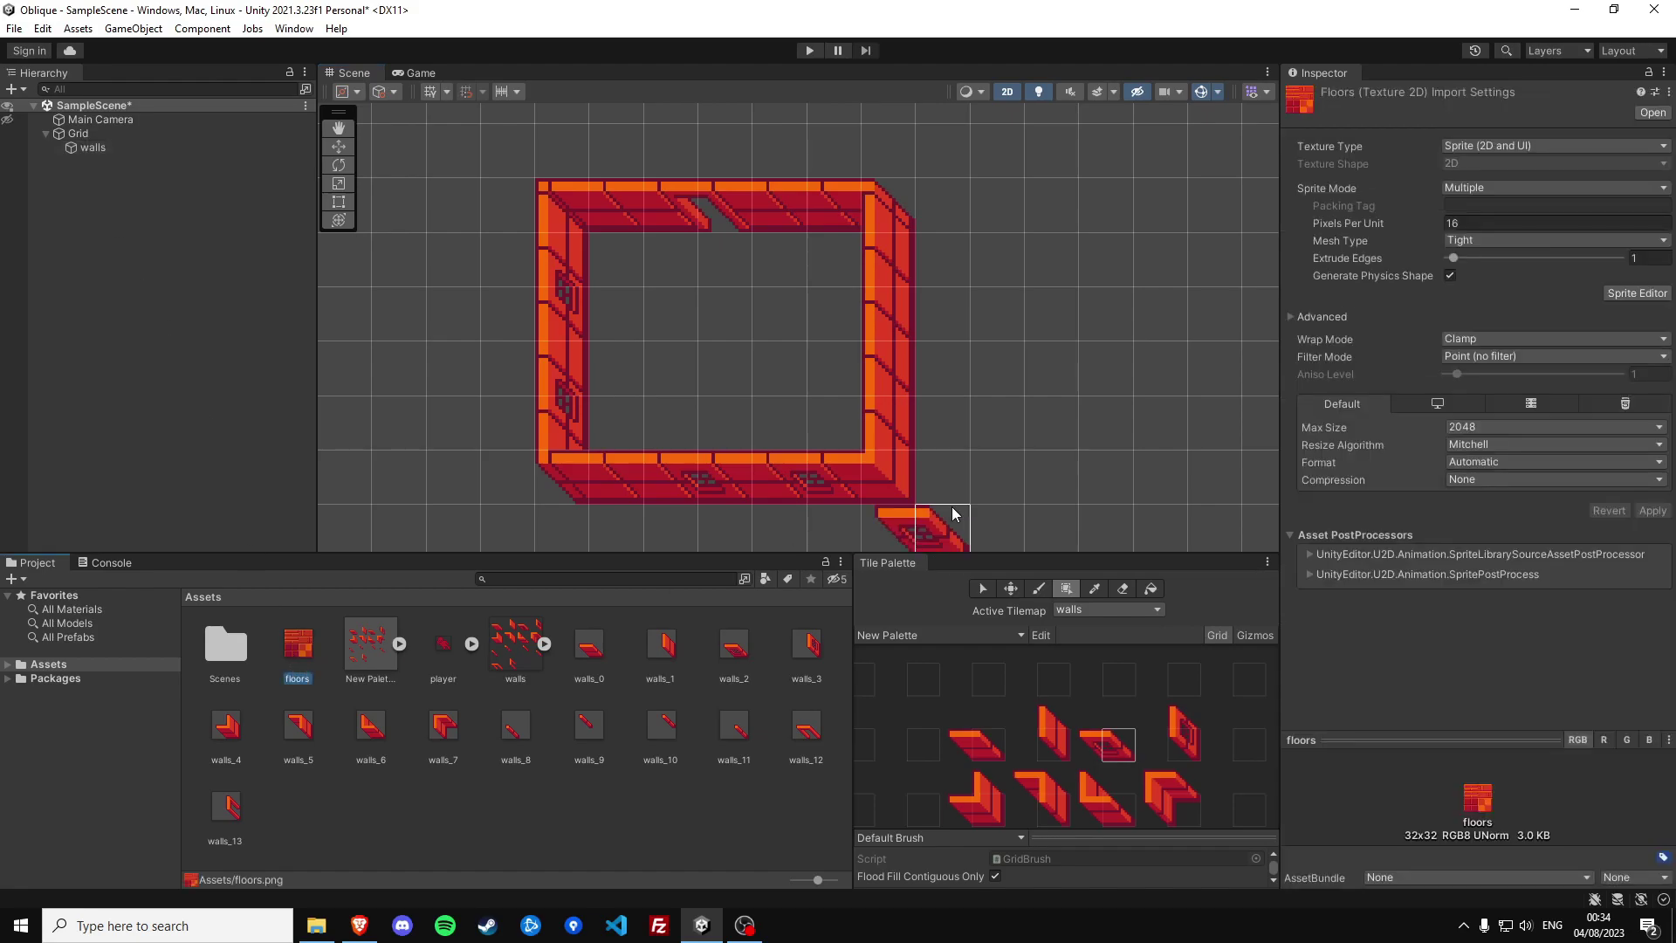
pyautogui.click(1636, 293)
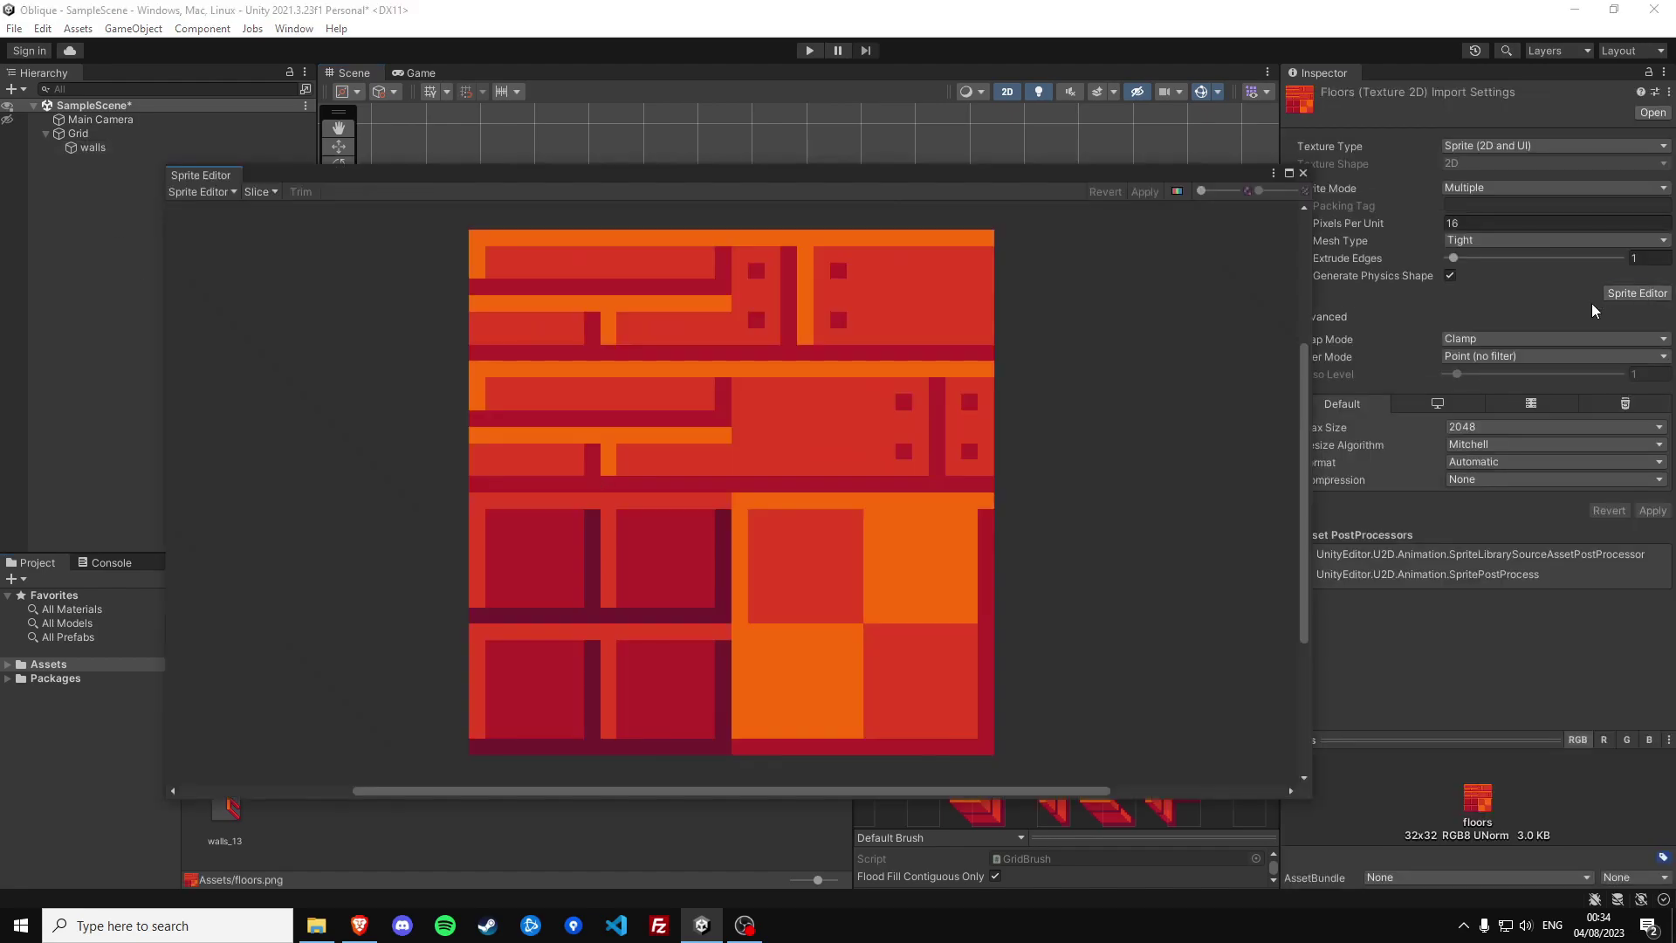
pyautogui.click(260, 194)
pyautogui.click(393, 226)
pyautogui.write('16')
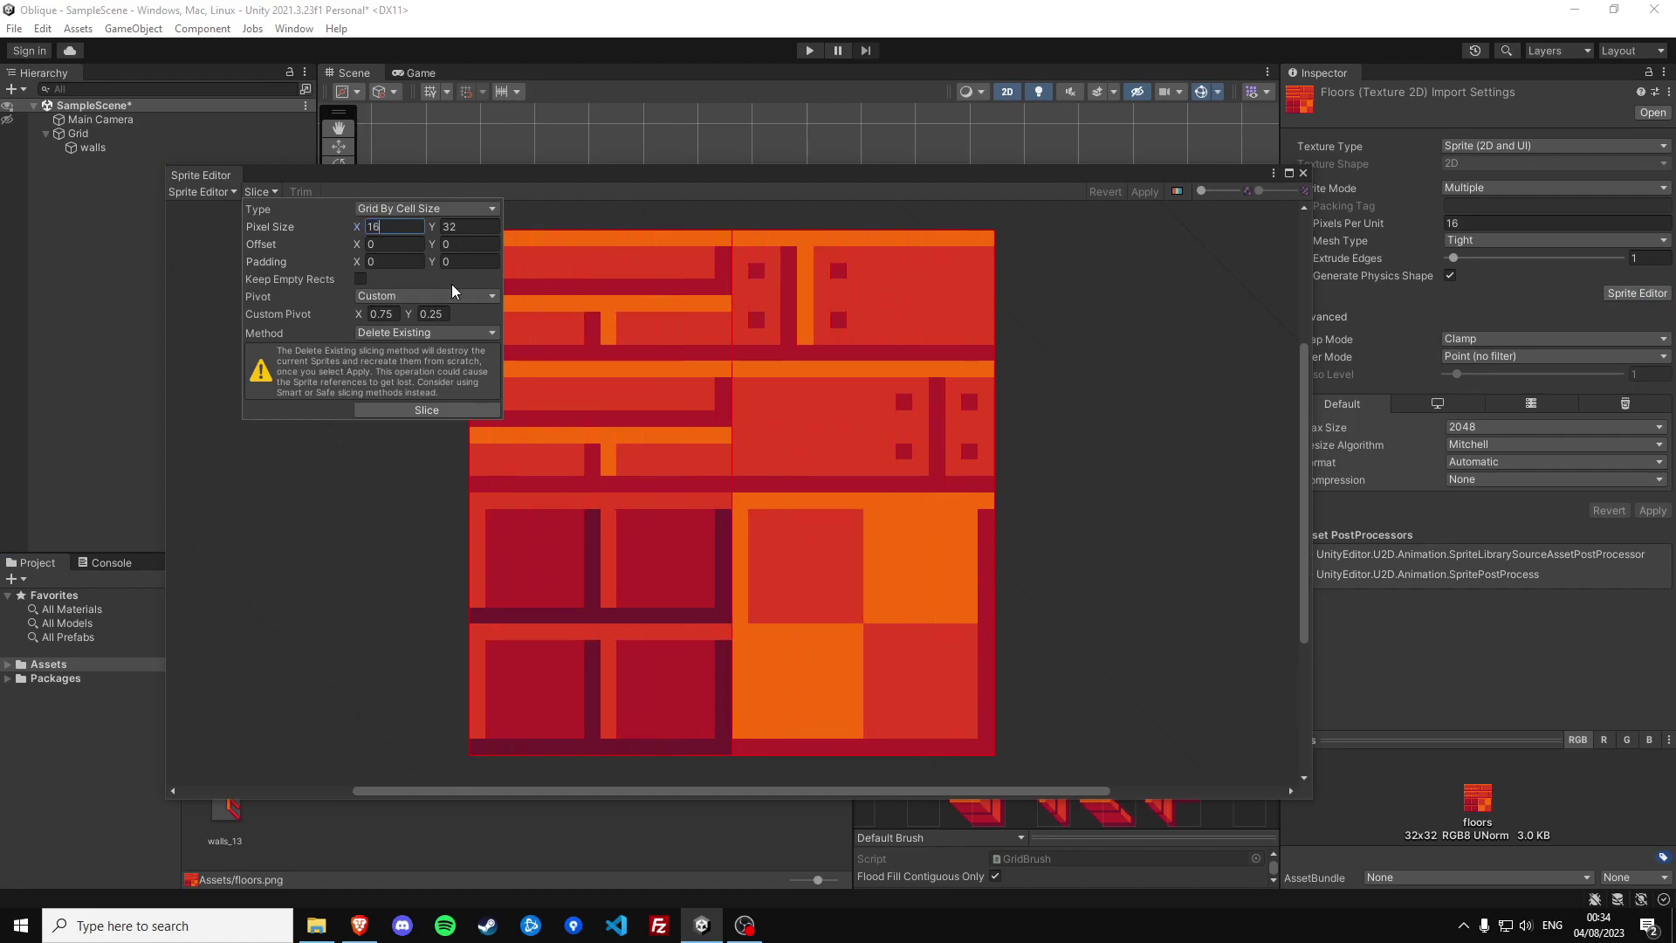
pyautogui.press('Tab')
pyautogui.write('16')
# Slice the floors sheet with a Center pivot, apply it, check a floor sprite and close the Sprite Editor
pyautogui.click(386, 296)
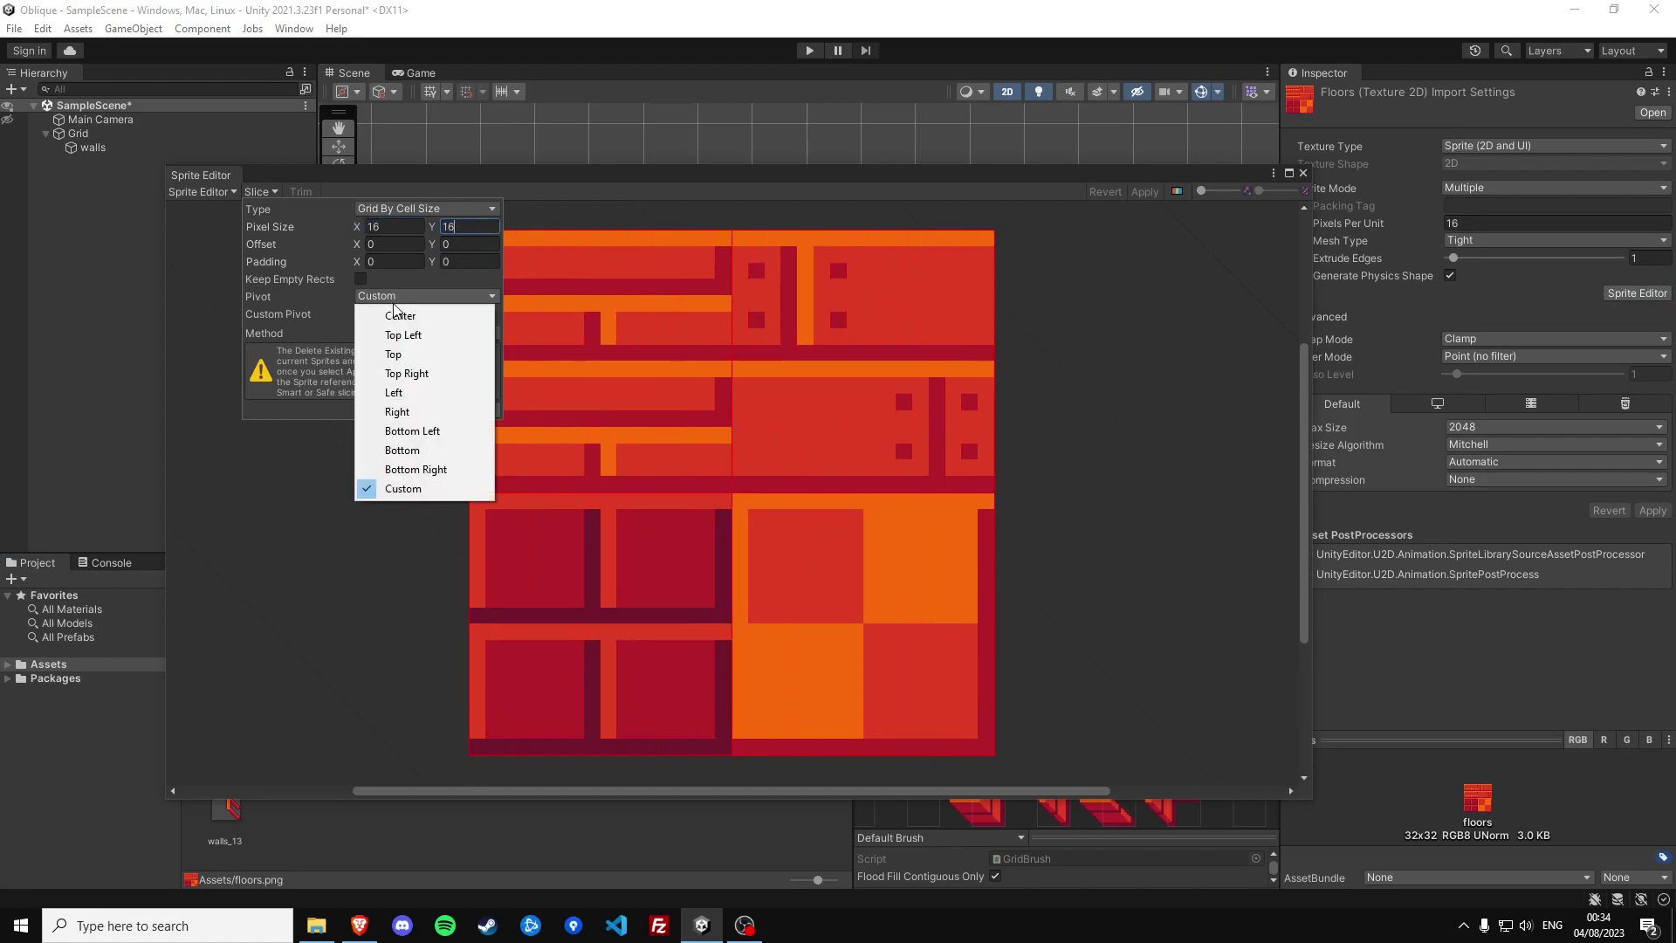
pyautogui.click(393, 311)
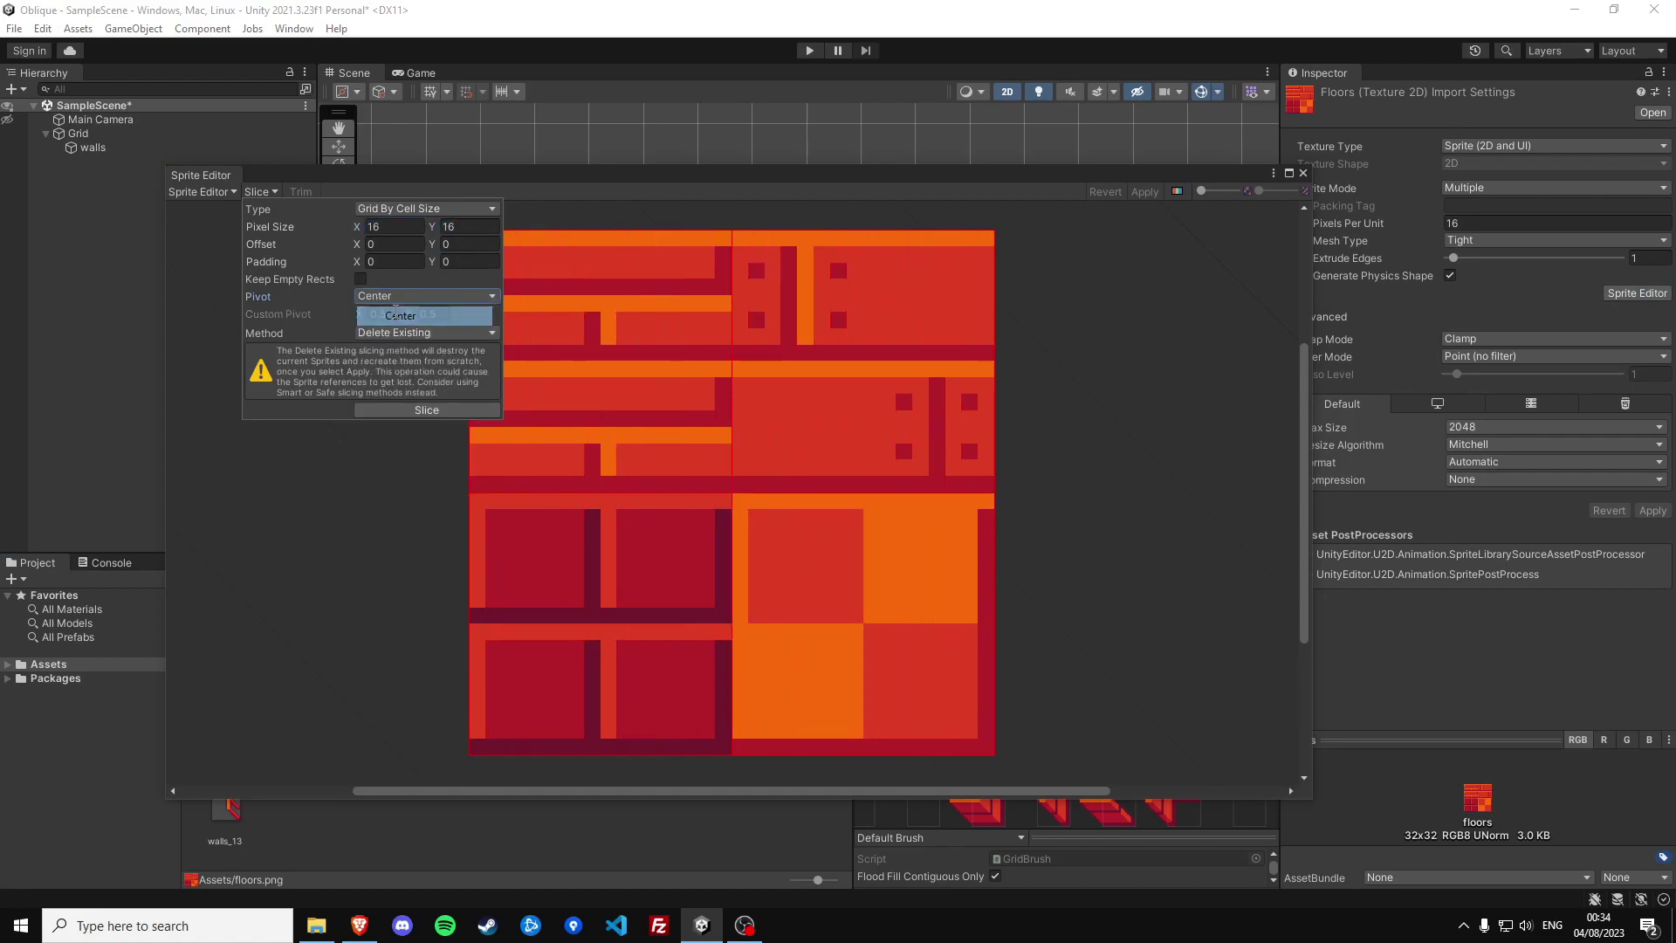
pyautogui.click(432, 410)
pyautogui.click(1145, 191)
pyautogui.click(1145, 191)
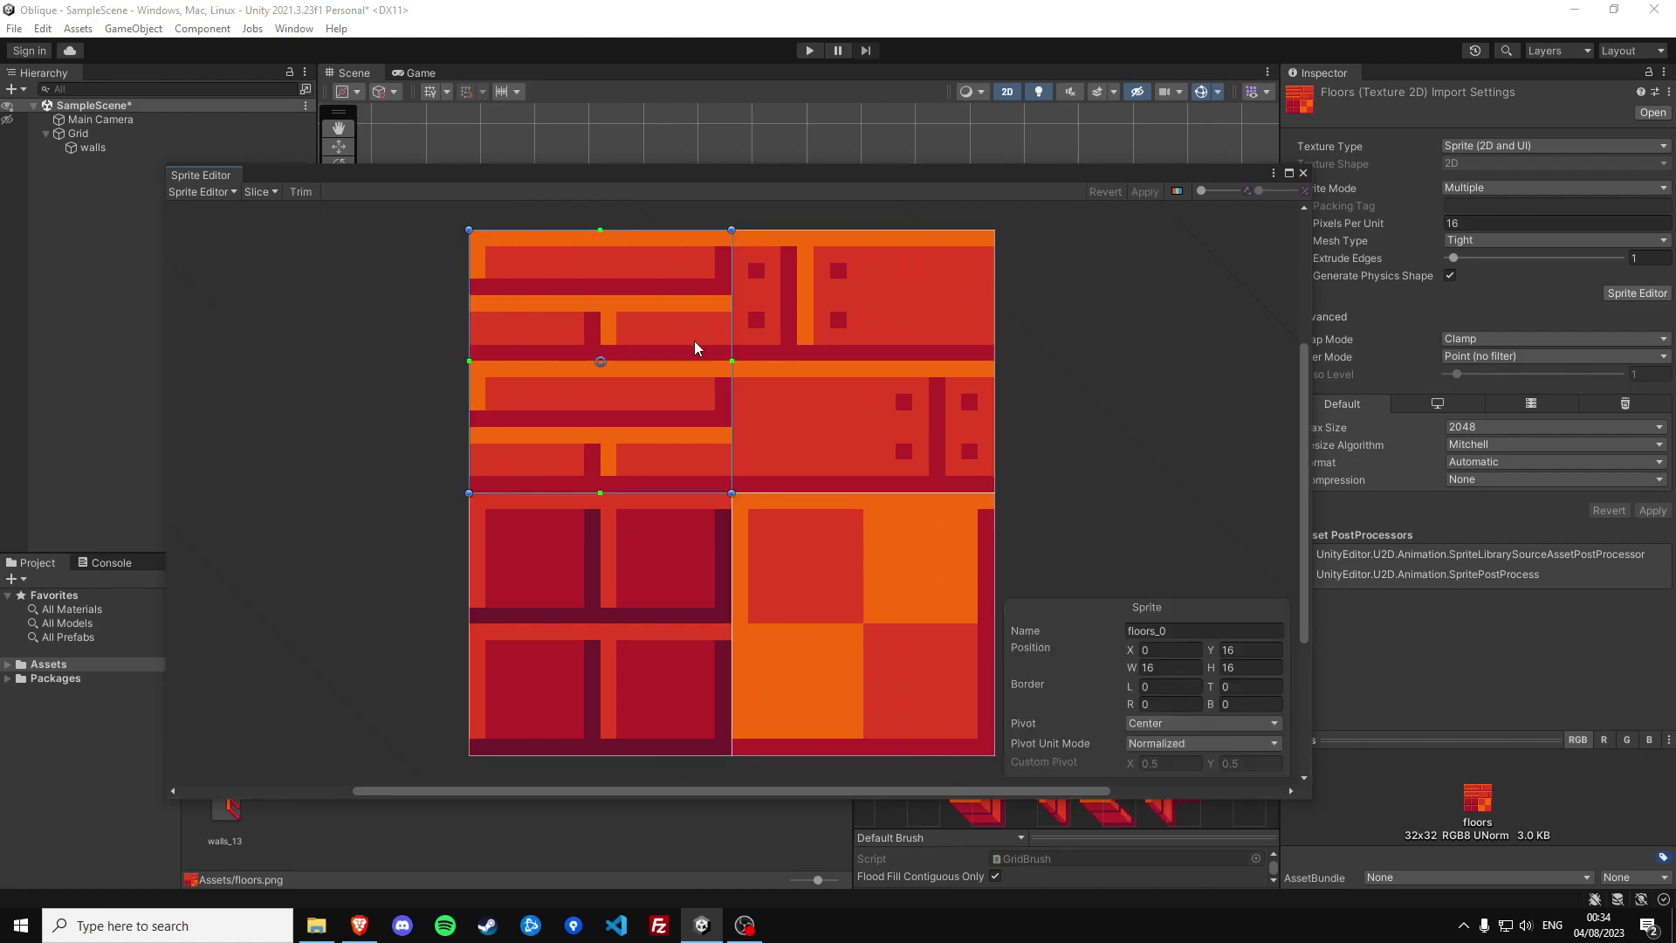
pyautogui.click(864, 356)
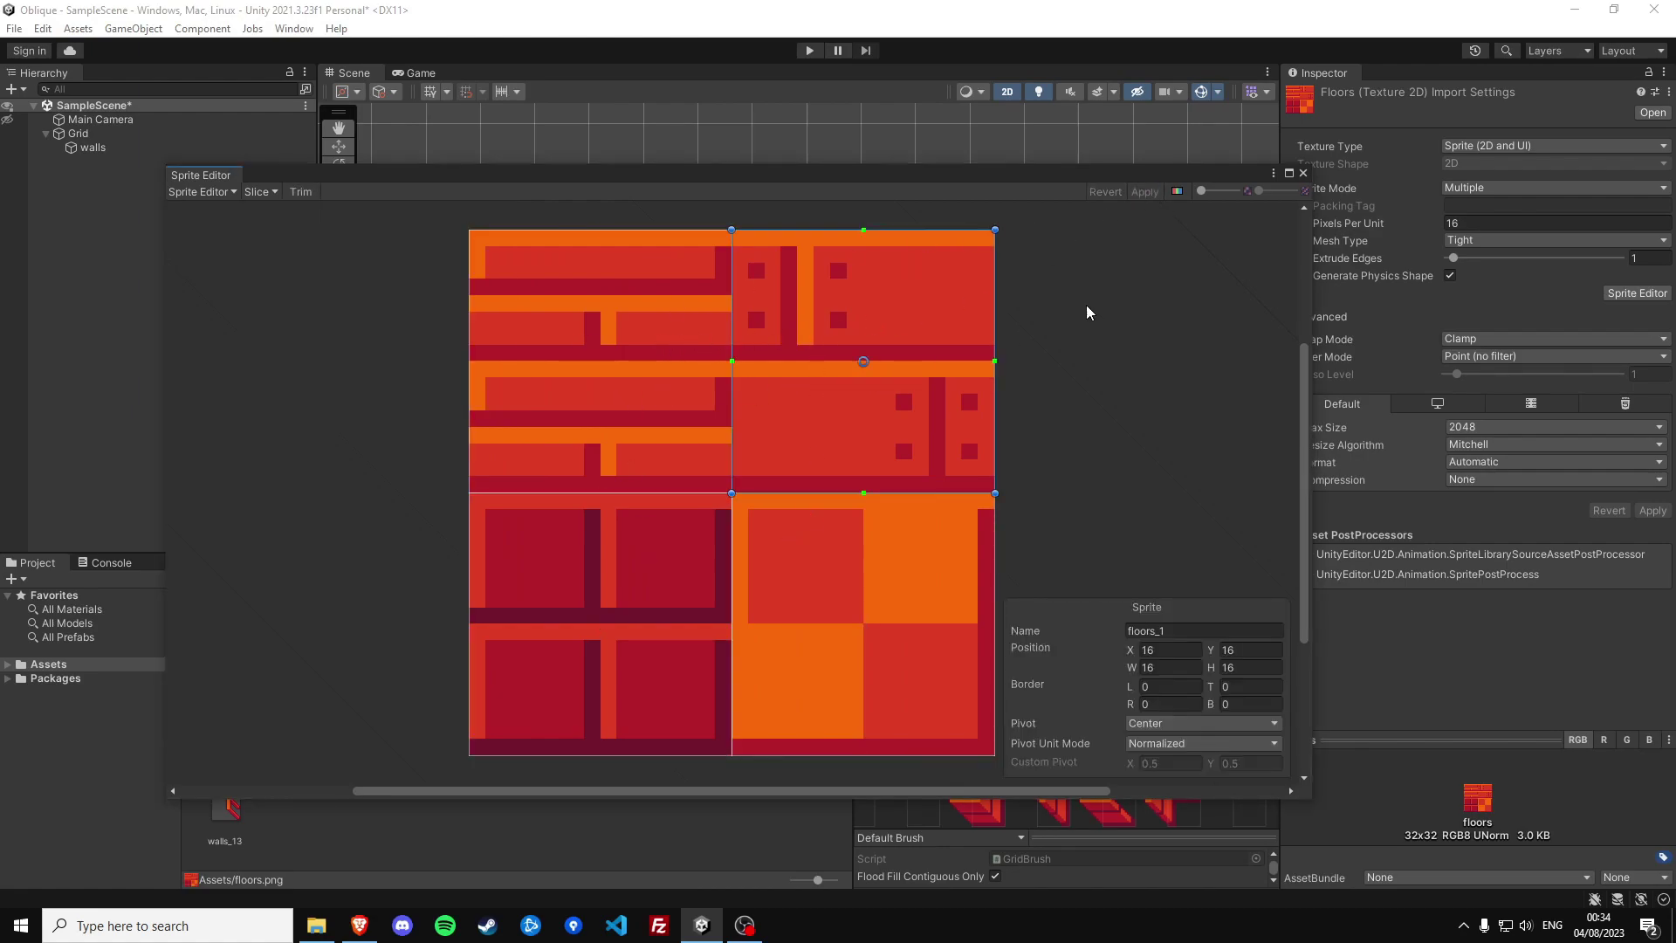
pyautogui.click(1304, 173)
# Create a rectangular tilemap under the Grid object and name it floors
pyautogui.rightClick(91, 147)
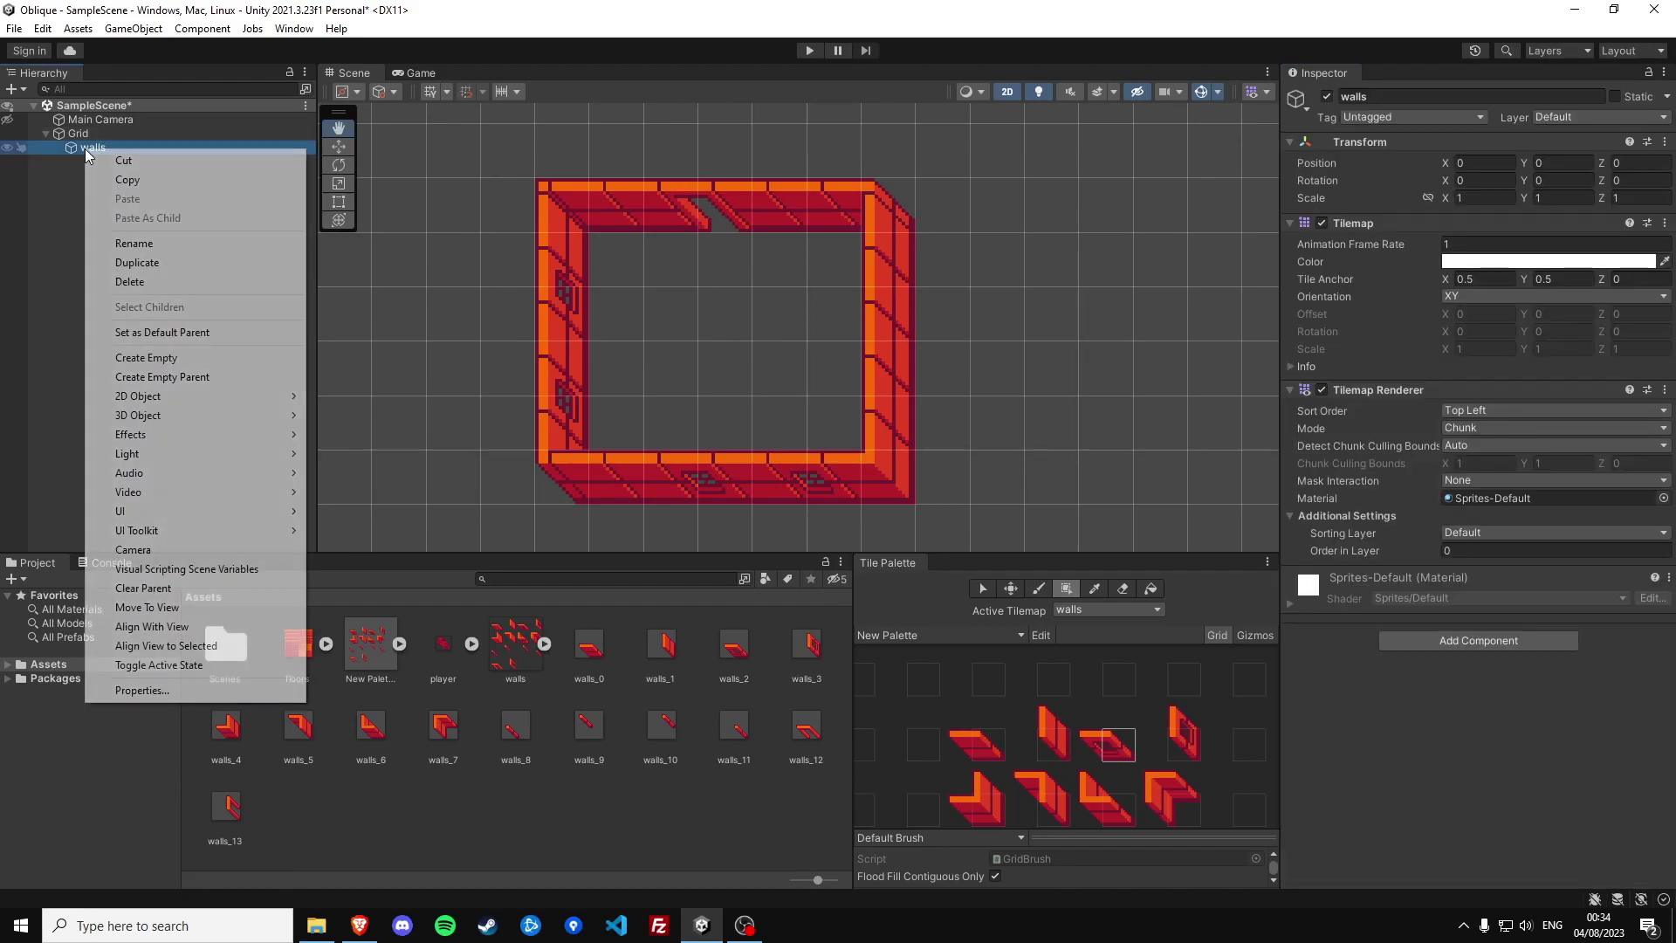
pyautogui.rightClick(77, 134)
pyautogui.moveTo(170, 381)
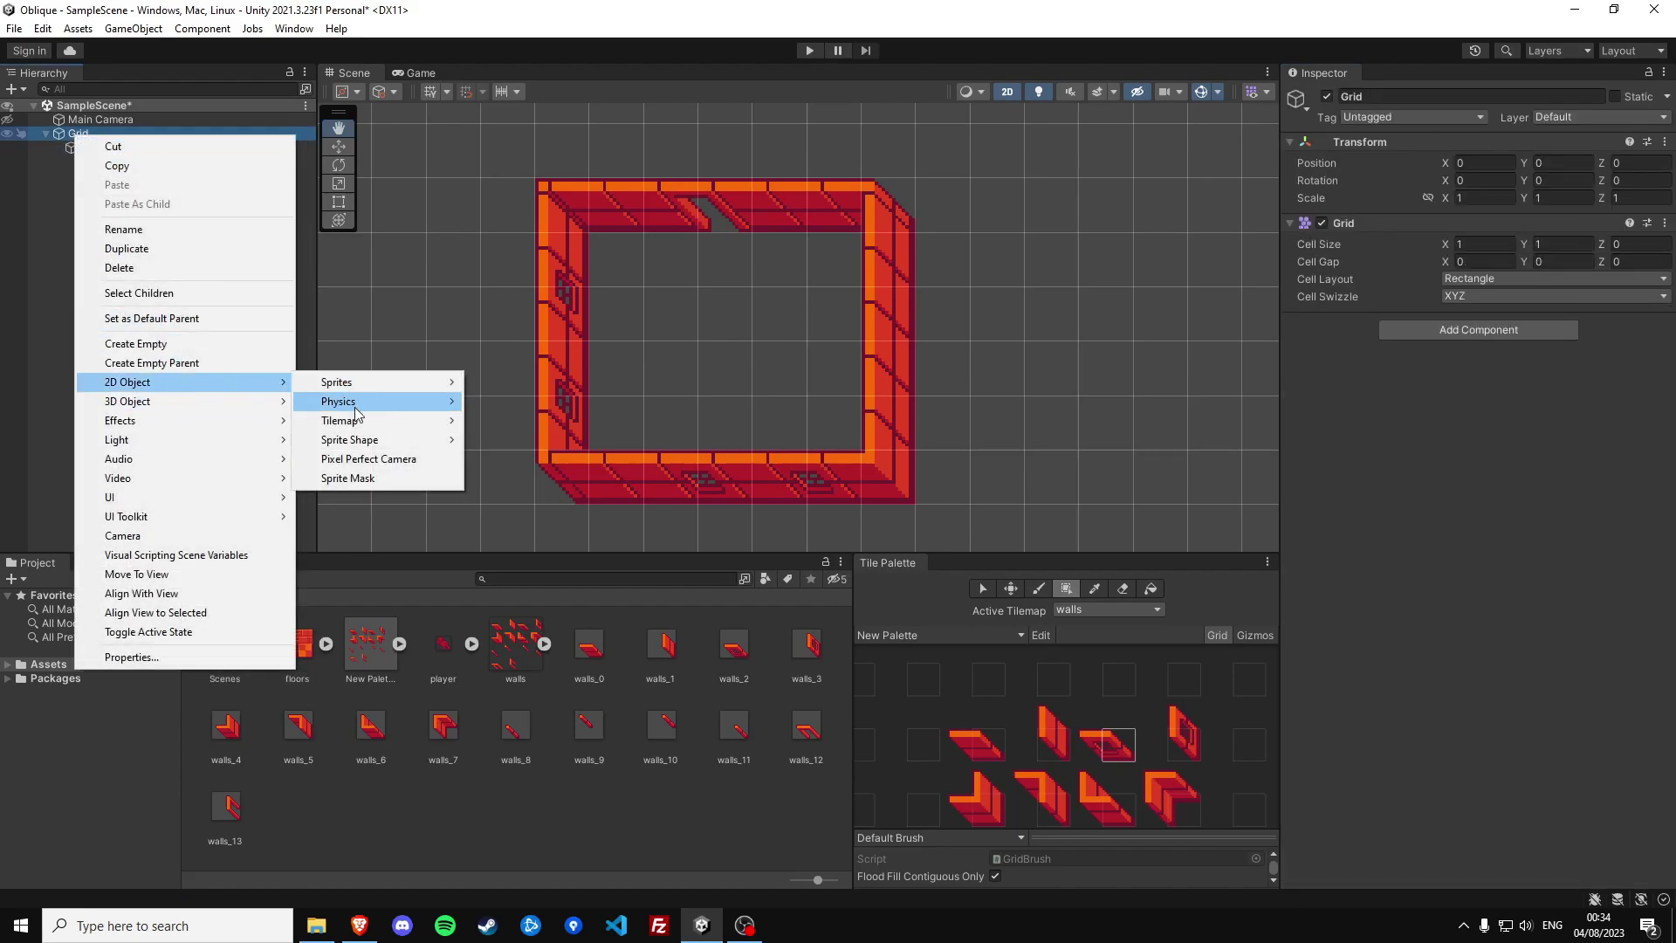
pyautogui.moveTo(360, 420)
pyautogui.click(482, 421)
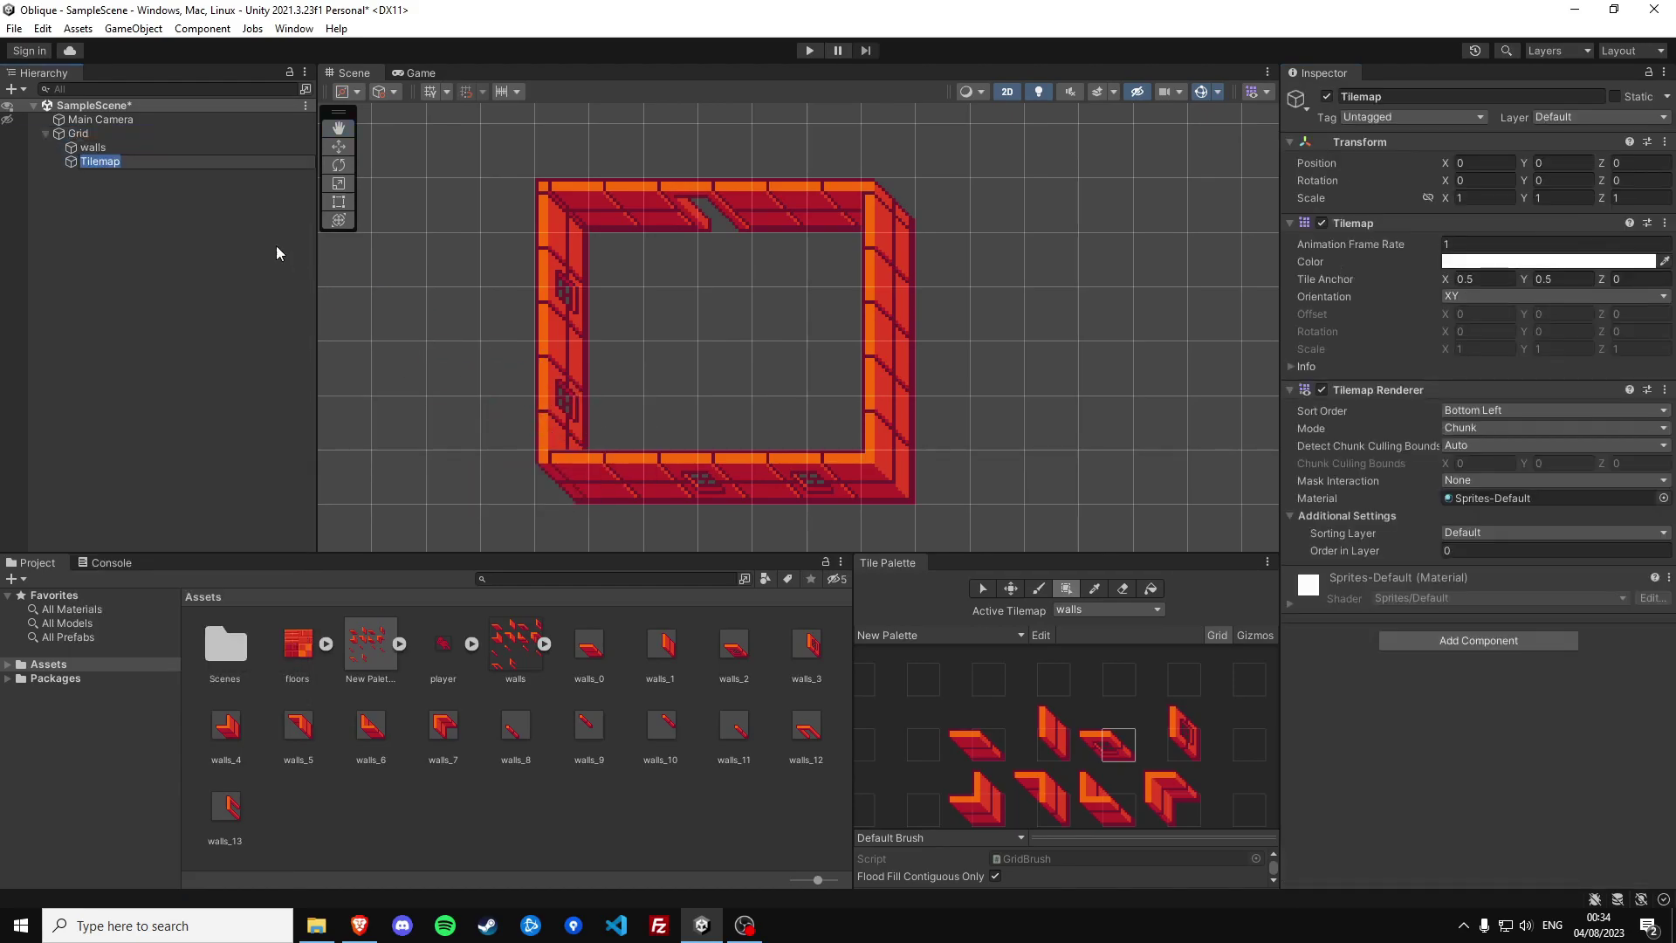
pyautogui.write('floors')
pyautogui.click(705, 810)
# Add the floors sheet to the tile palette beside the wall tiles, generating its tiles in the Assets folder
pyautogui.scroll(-4, 1037, 678)
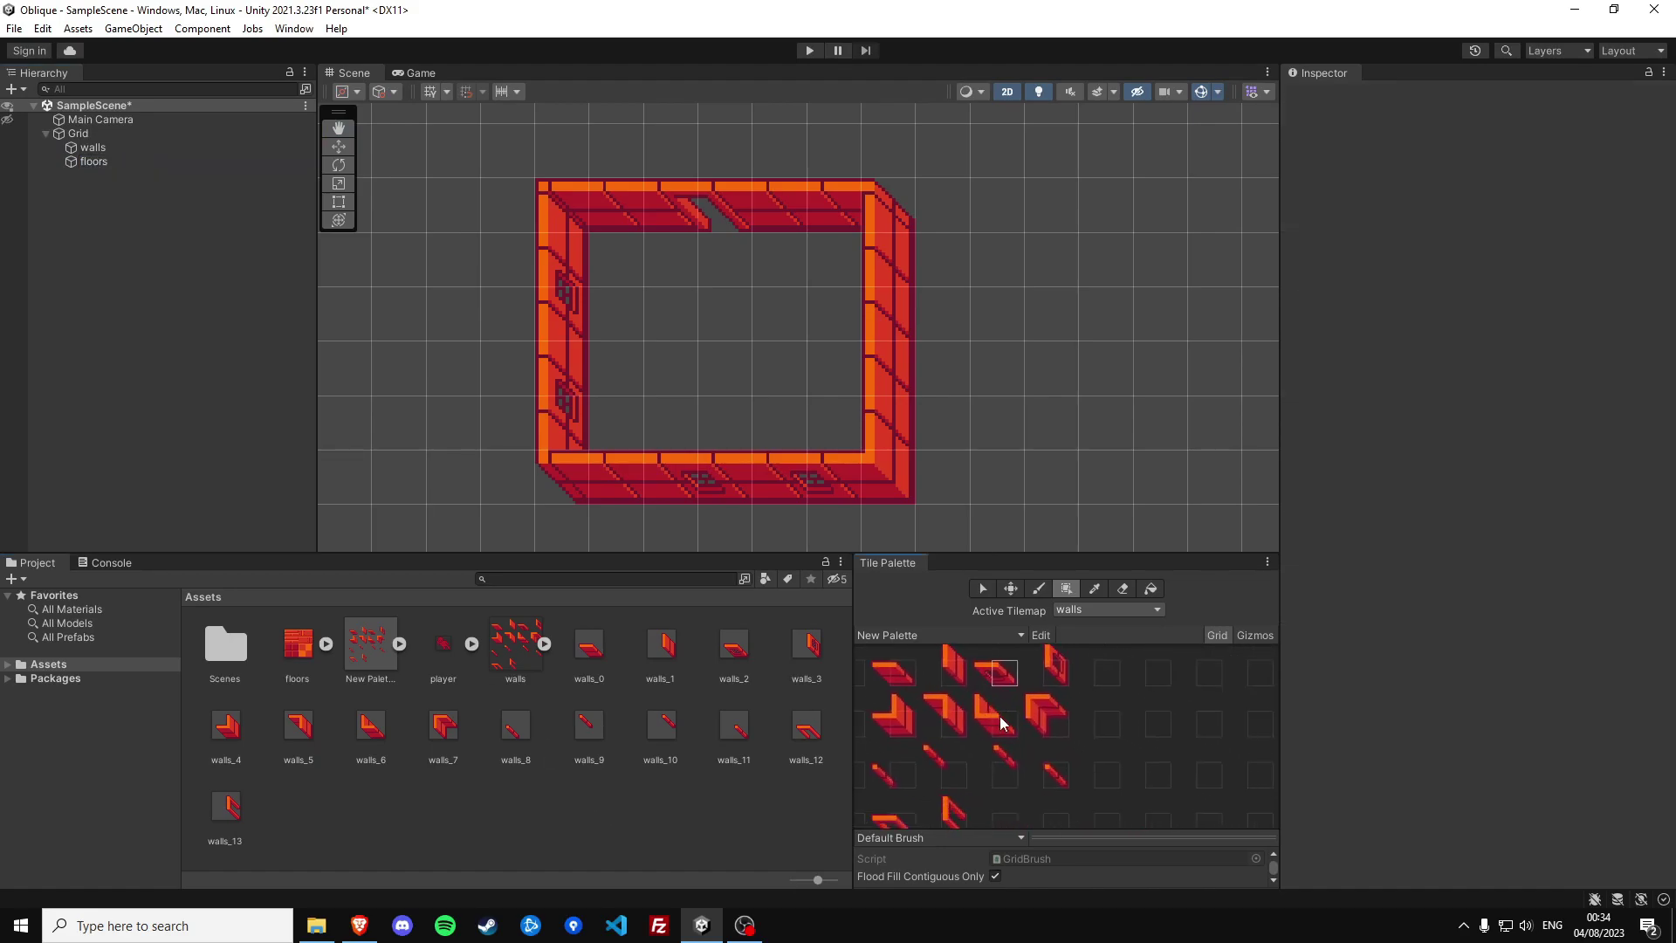
pyautogui.moveTo(298, 646); pyautogui.dragTo(1121, 690)
pyautogui.click(371, 81)
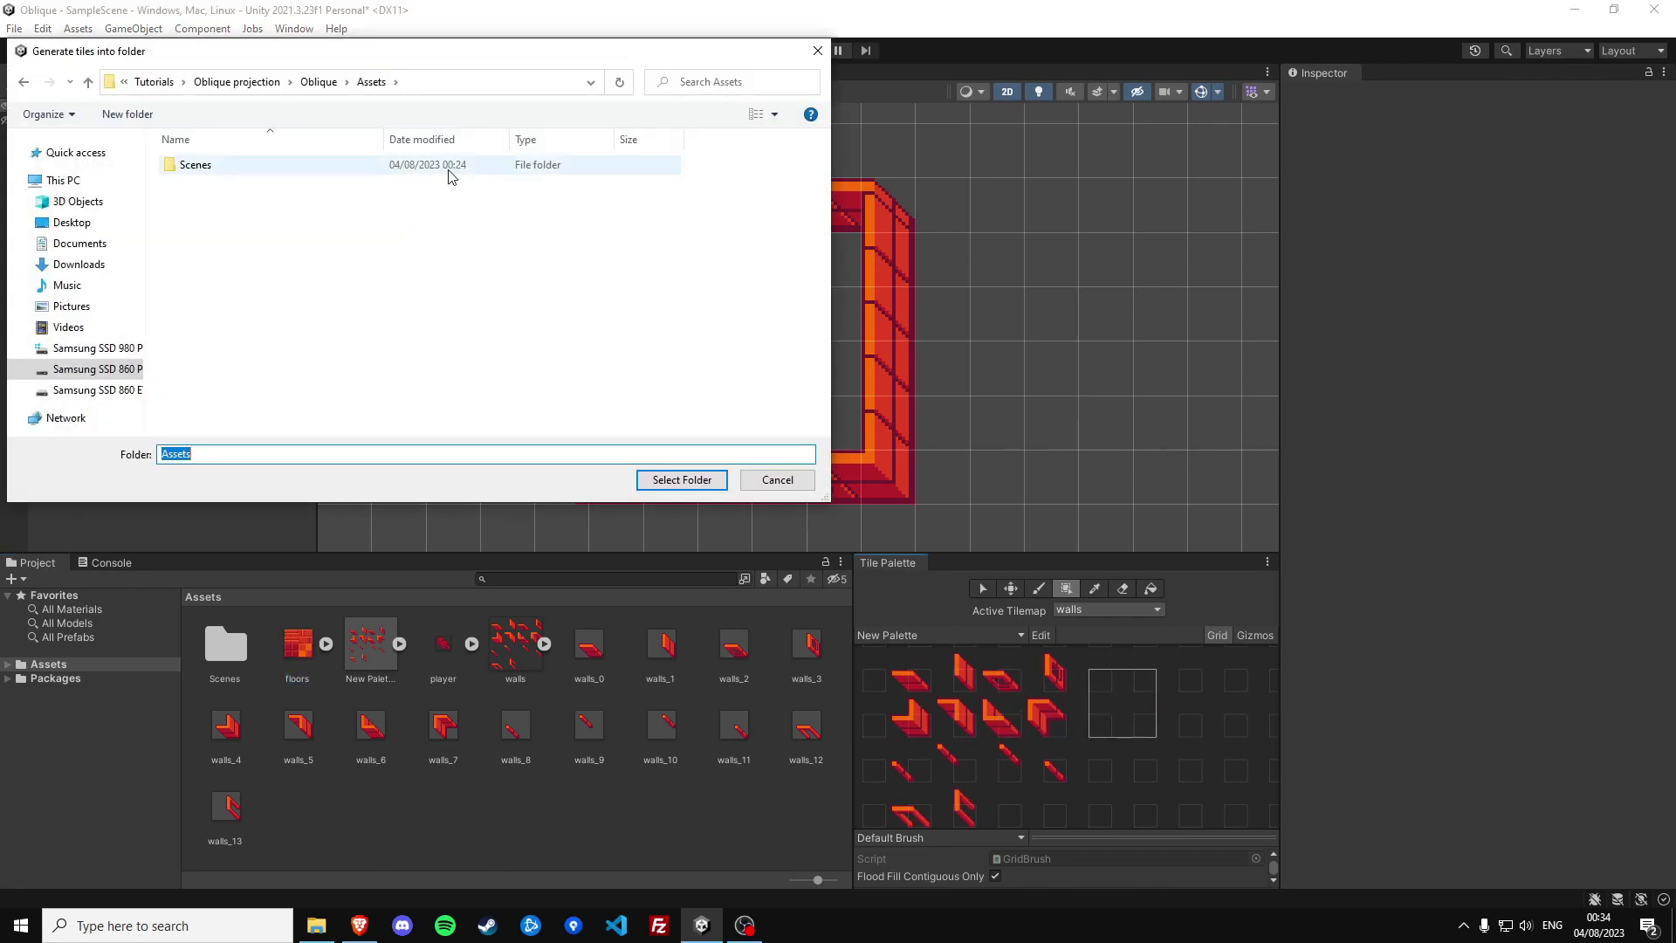
pyautogui.click(682, 480)
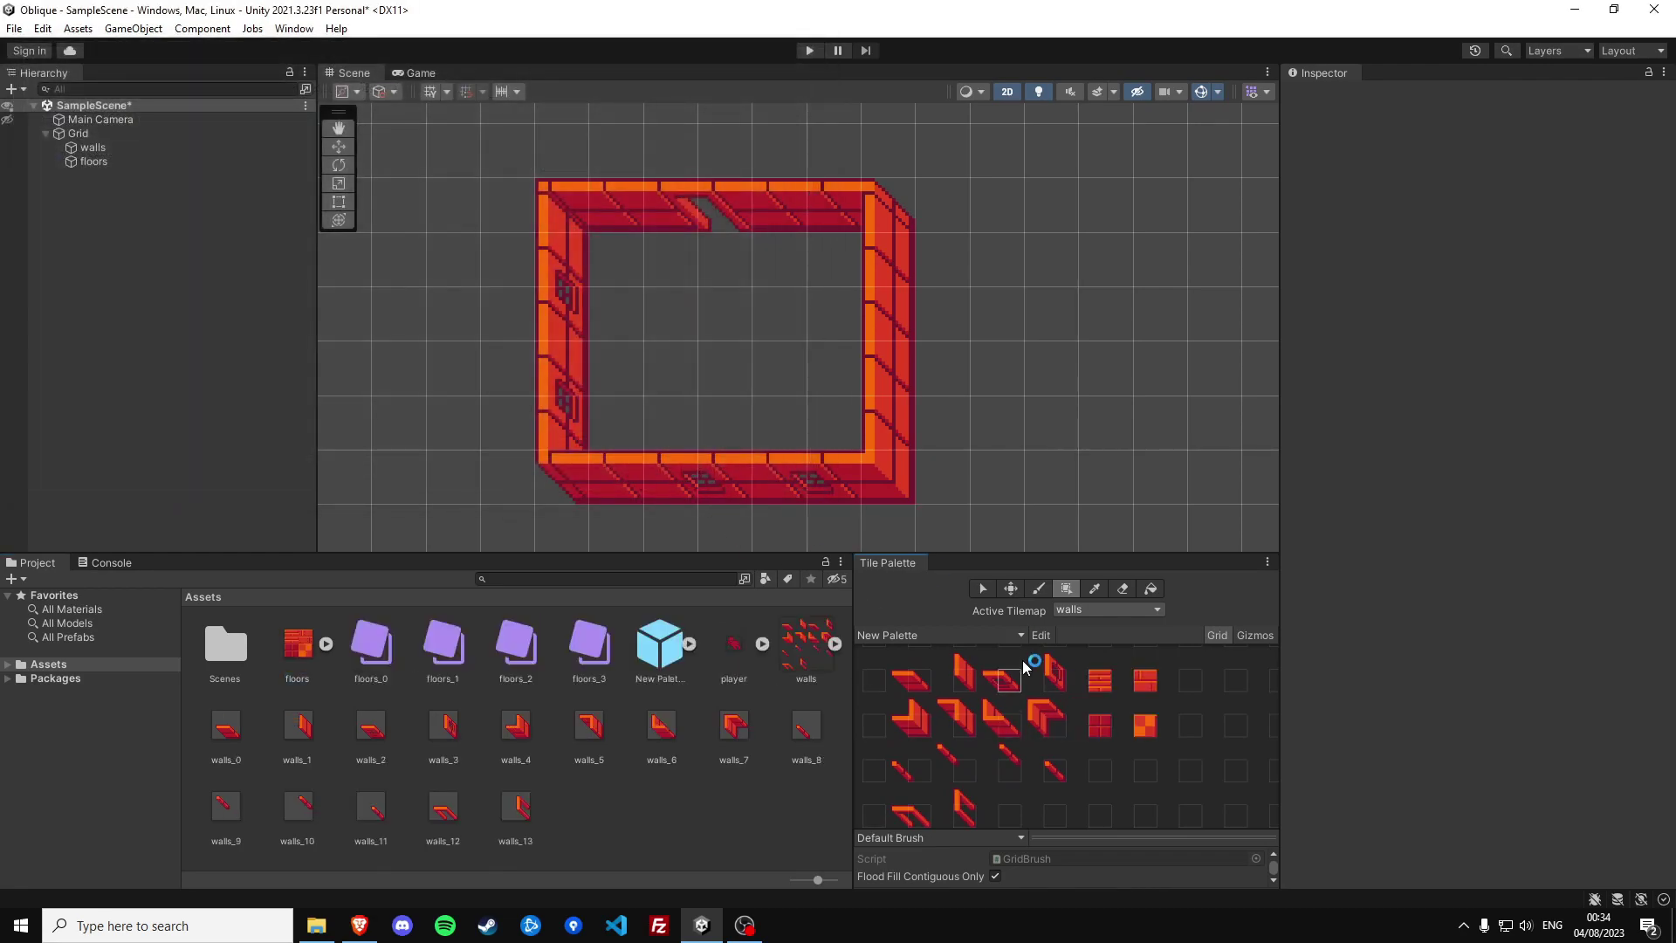
# Make floors the active tilemap and place the riveted floor tile in the room's upper-left inner corner
pyautogui.click(1149, 687)
pyautogui.click(140, 163)
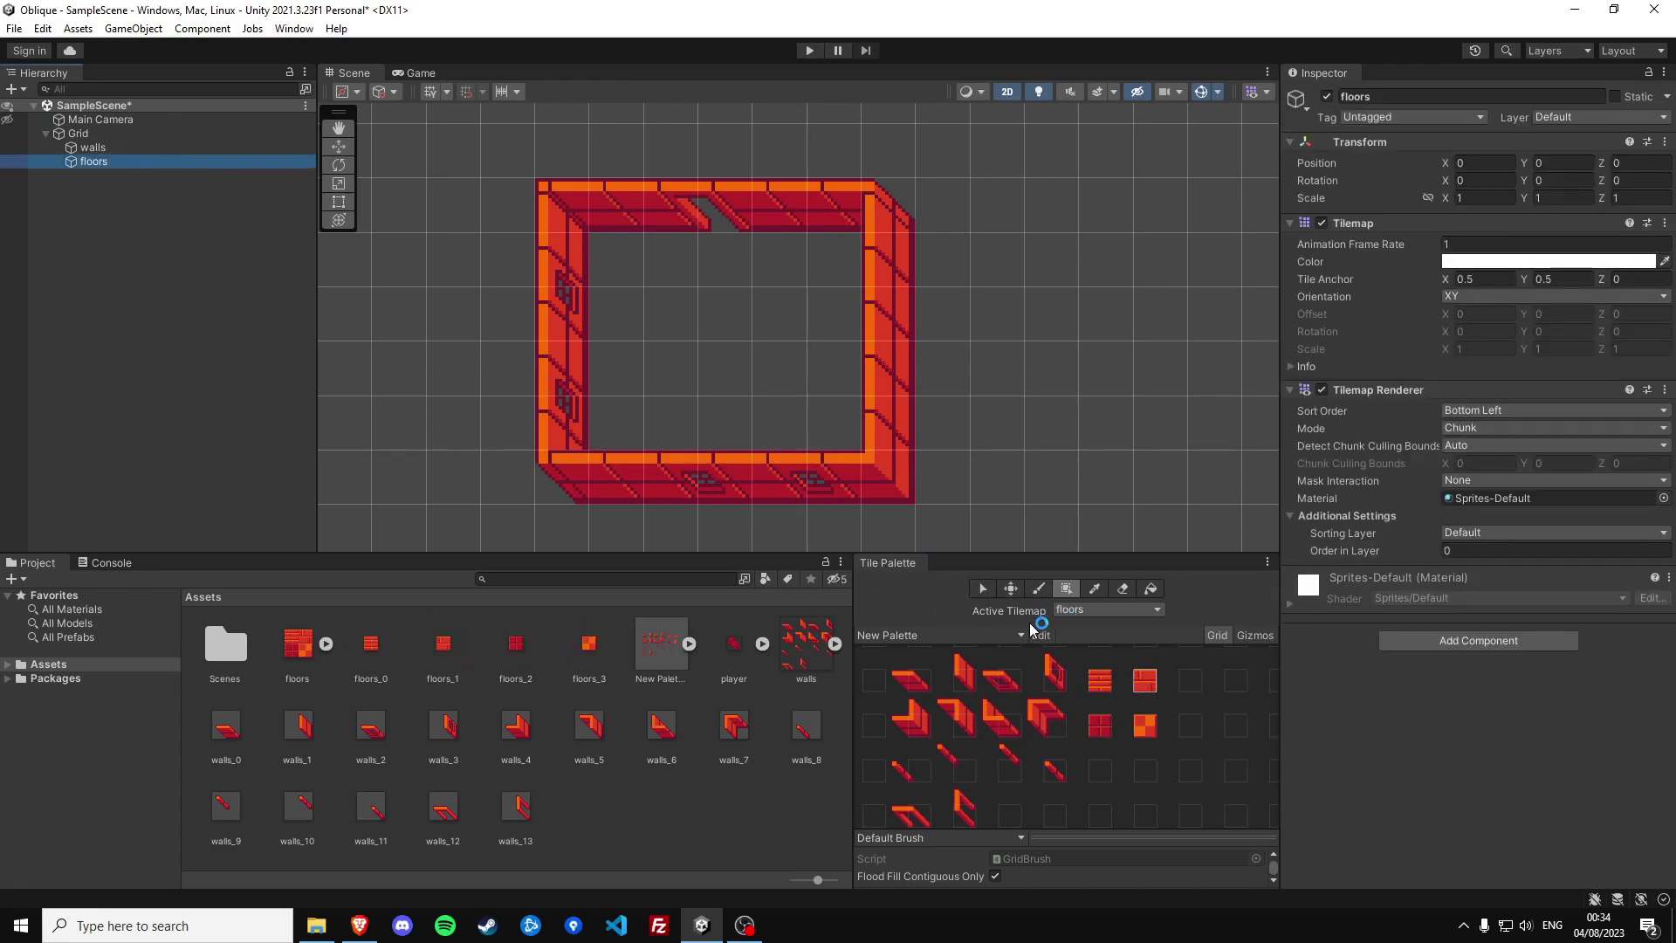
pyautogui.click(610, 273)
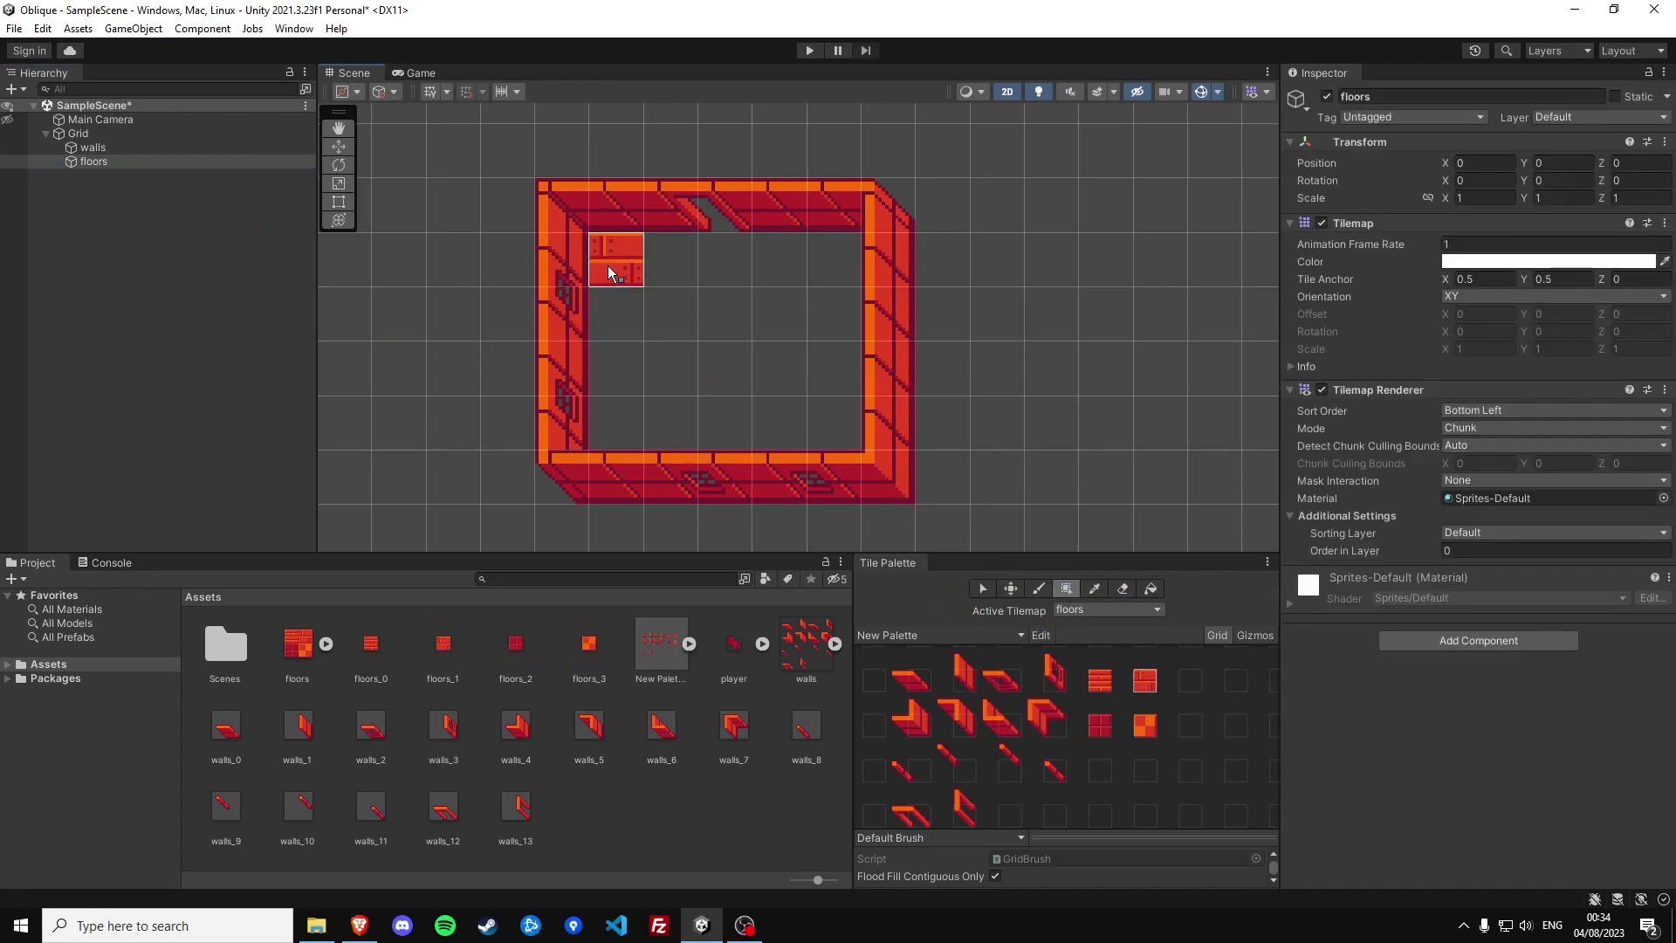
# Fill the room's interior and the area under its lower and right walls with riveted floor tiles, and set the walls tilemap's Order in Layer to 1
pyautogui.moveTo(610, 273); pyautogui.dragTo(845, 473)
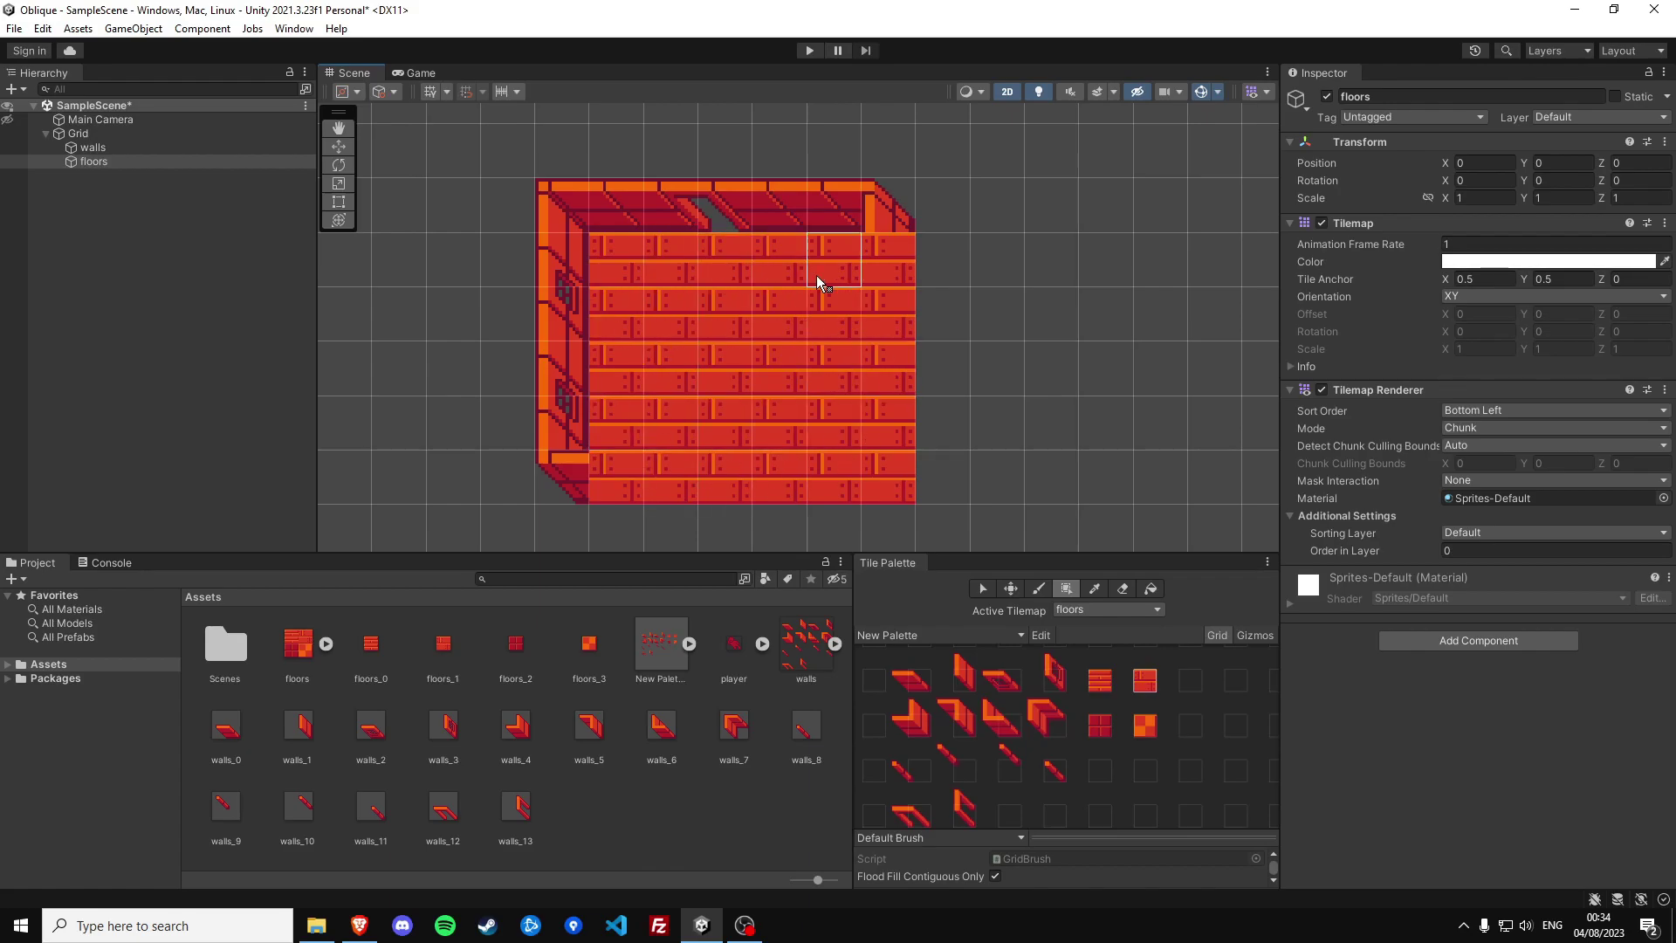
pyautogui.click(93, 148)
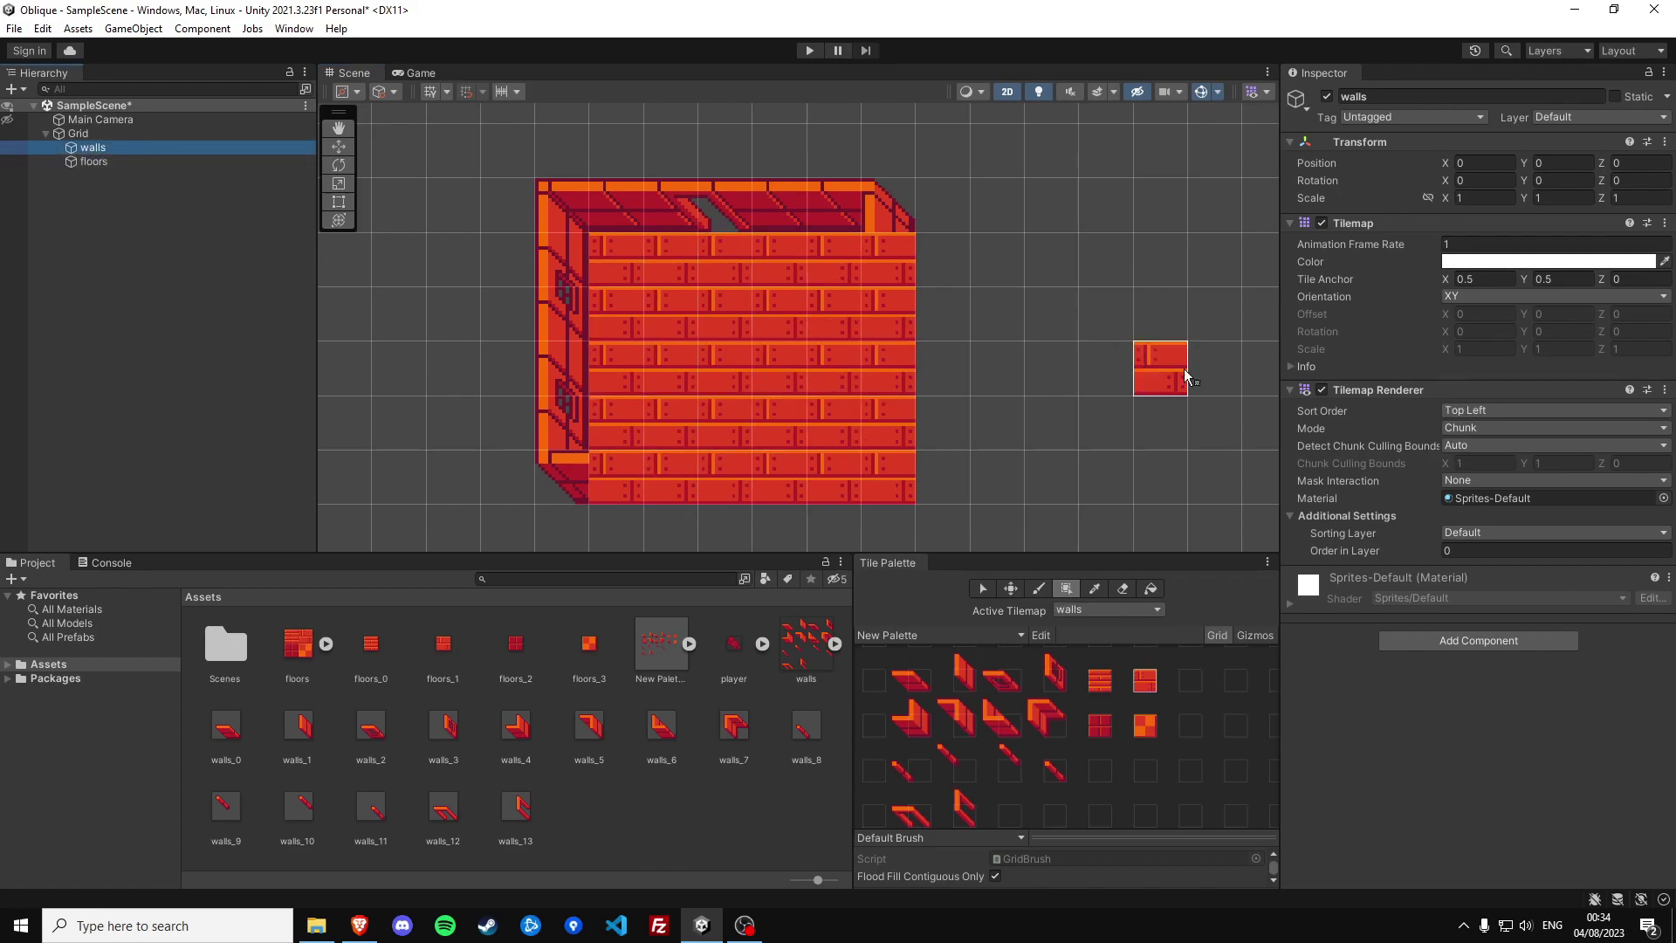
pyautogui.click(1472, 550)
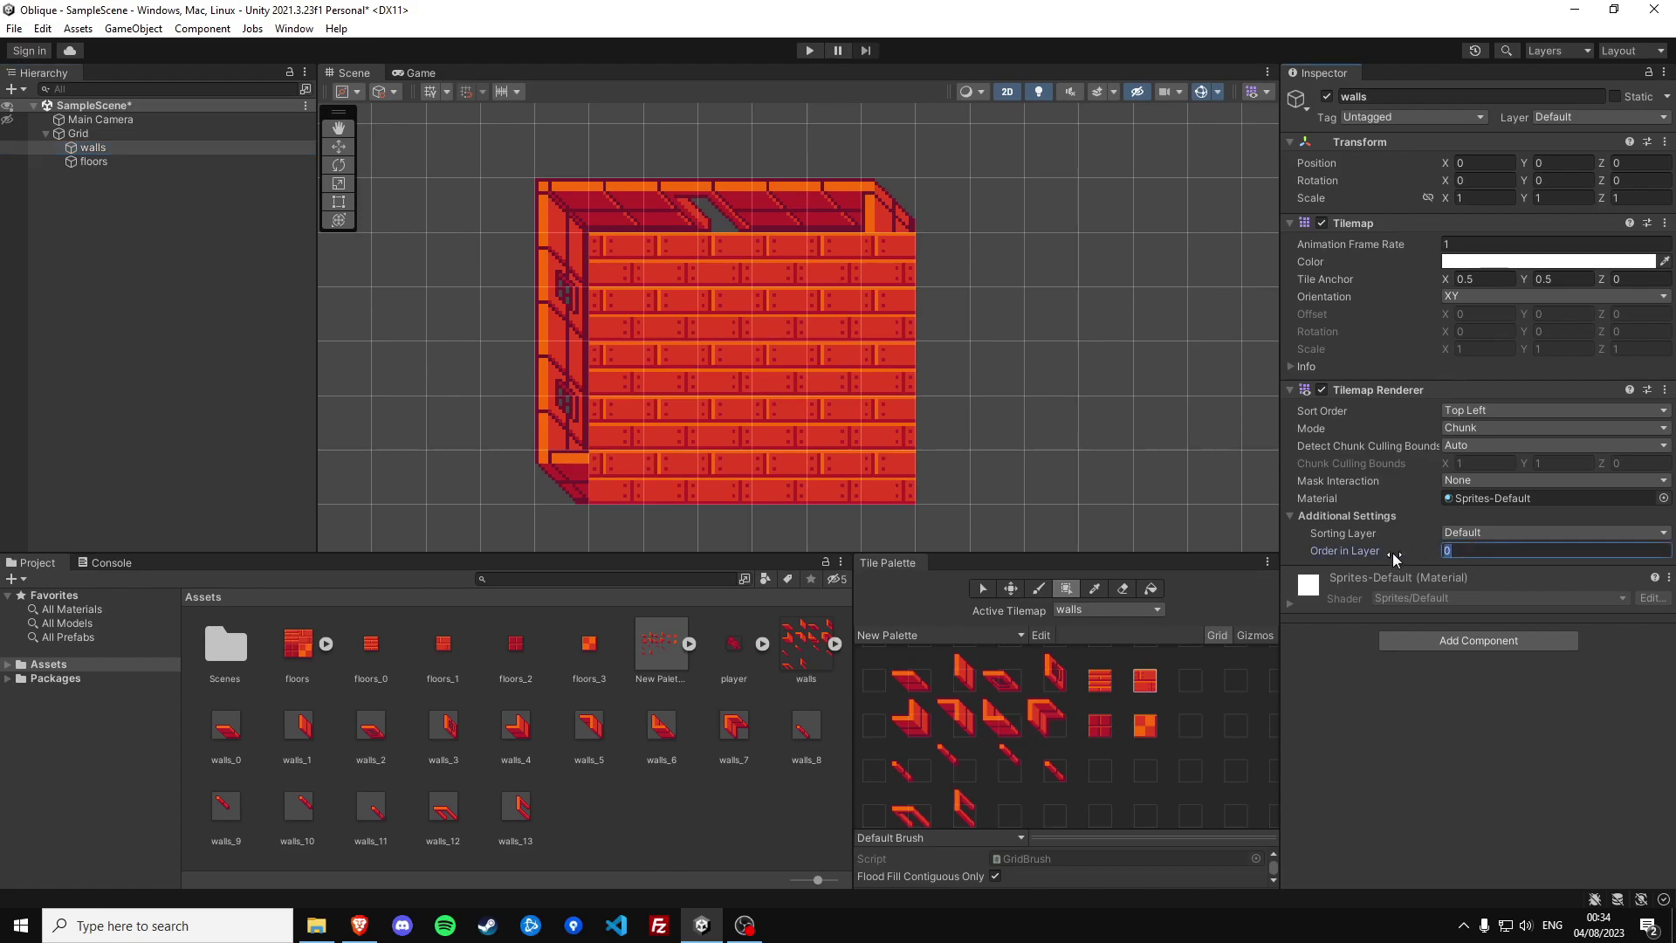
pyautogui.write('1')
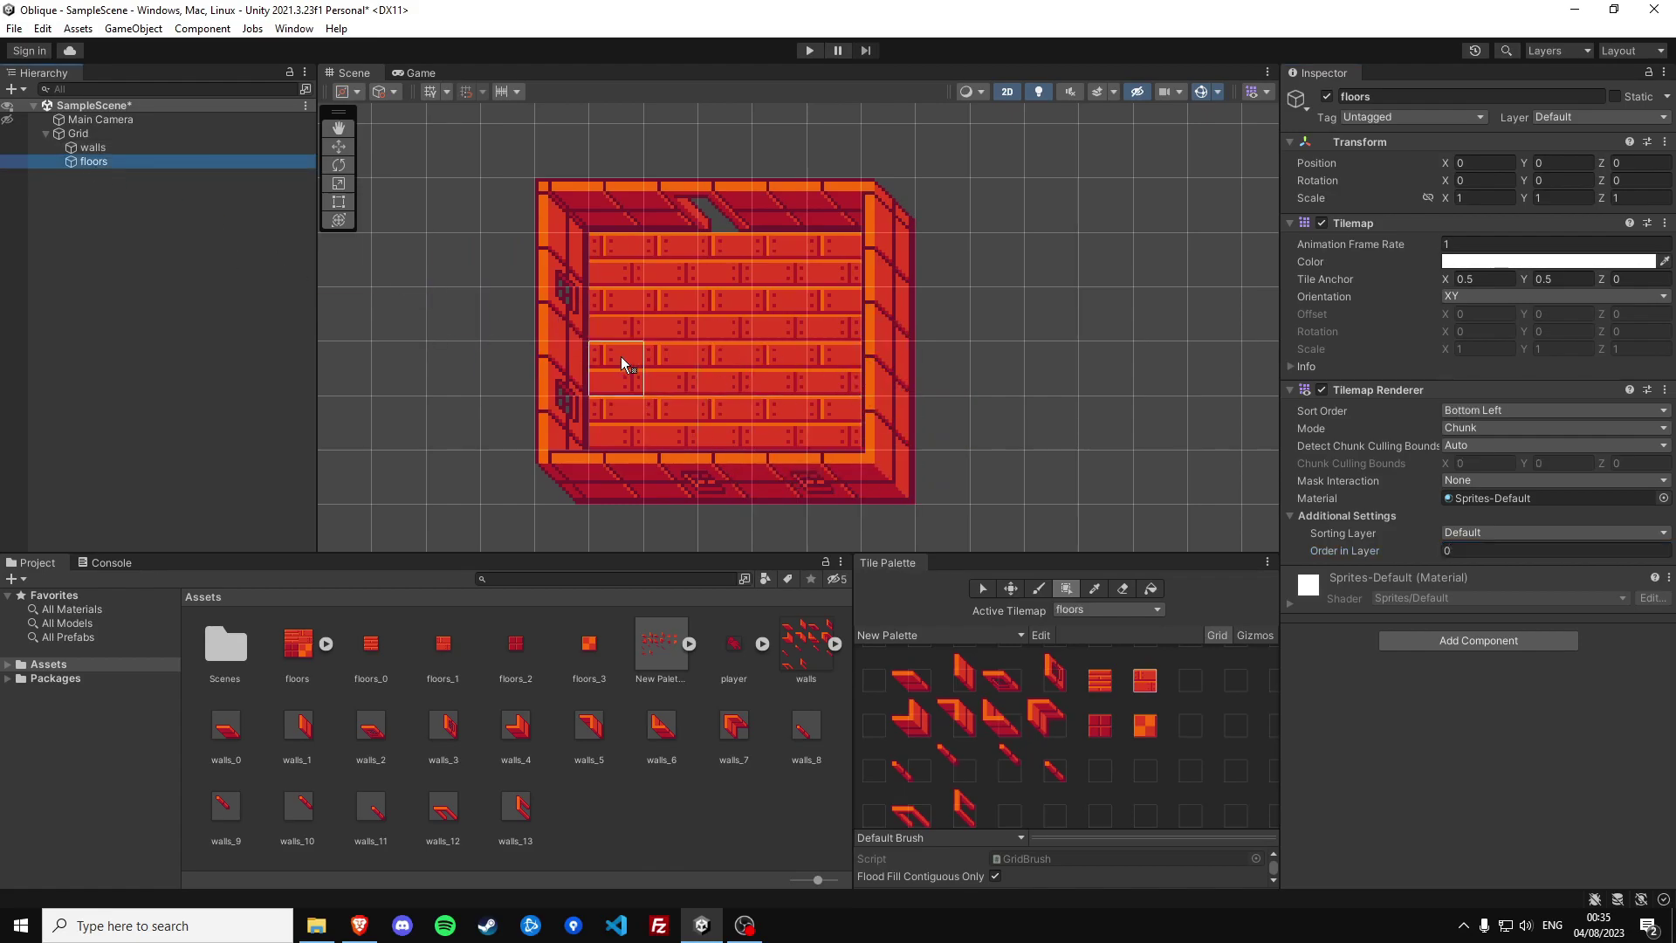
# On the floors tilemap, surround the room with a one-tile-wide ring of checkered floor tiles and fill the gaps beneath the walls' corners
pyautogui.click(102, 161)
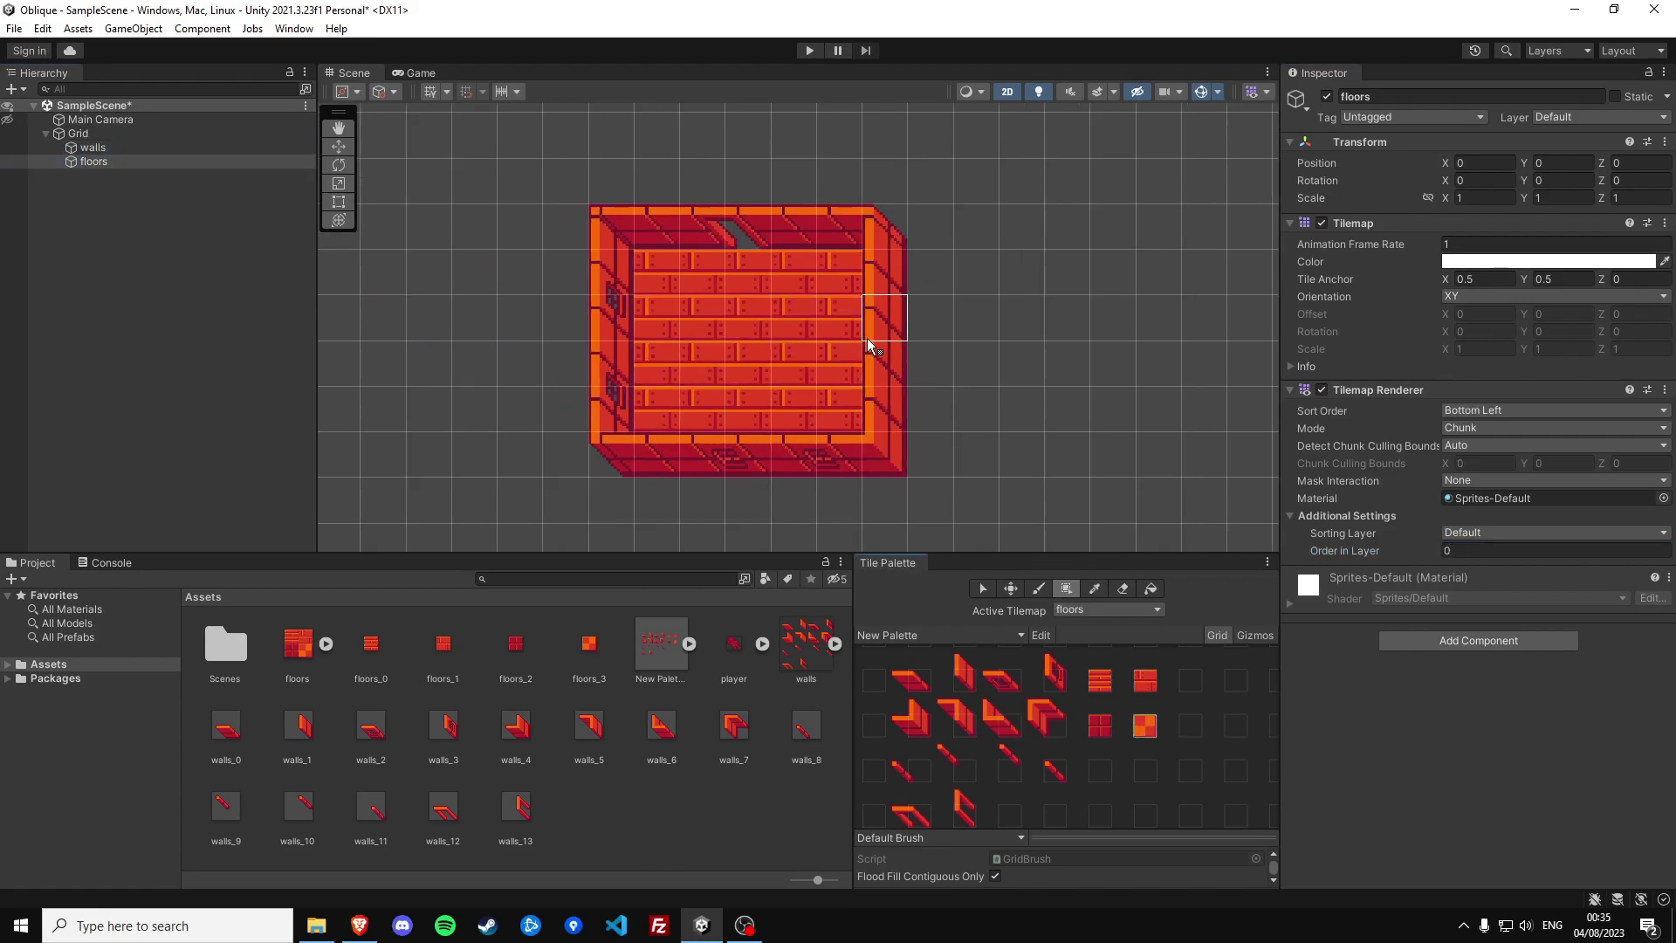
pyautogui.scroll(-1, 873, 336)
pyautogui.moveTo(592, 182)
pyautogui.mouseDown()
pyautogui.moveTo(927, 223)
pyautogui.moveTo(929, 501)
pyautogui.moveTo(576, 495)
pyautogui.moveTo(599, 247)
pyautogui.mouseUp()
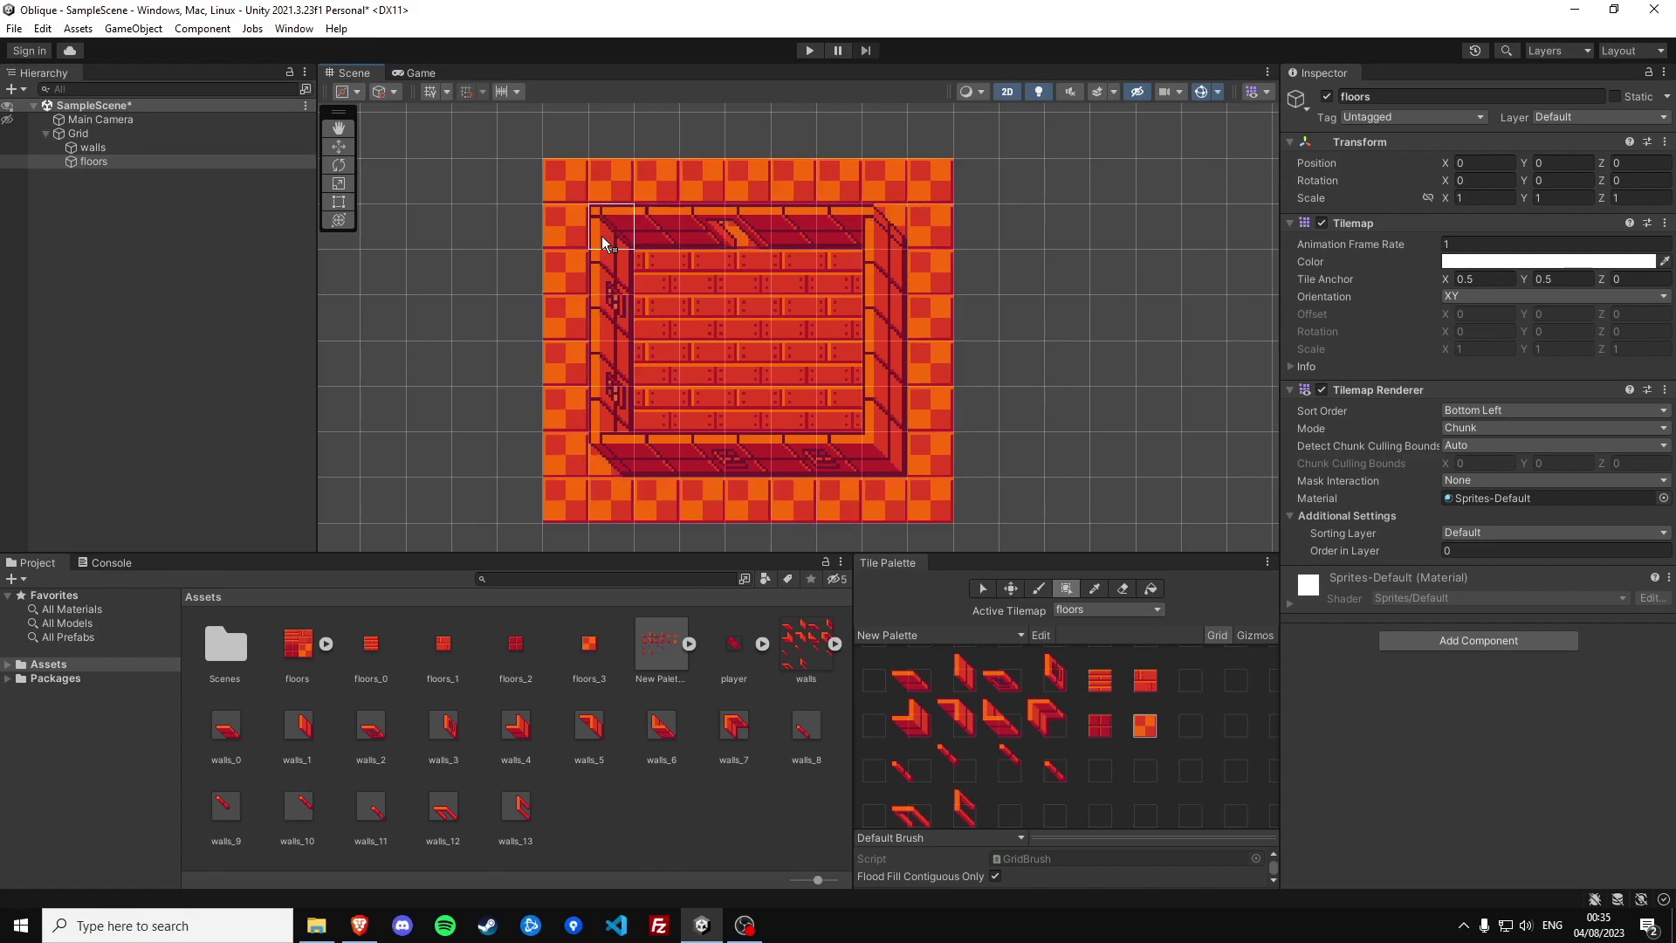
pyautogui.moveTo(738, 358); pyautogui.dragTo(795, 360, button='middle')
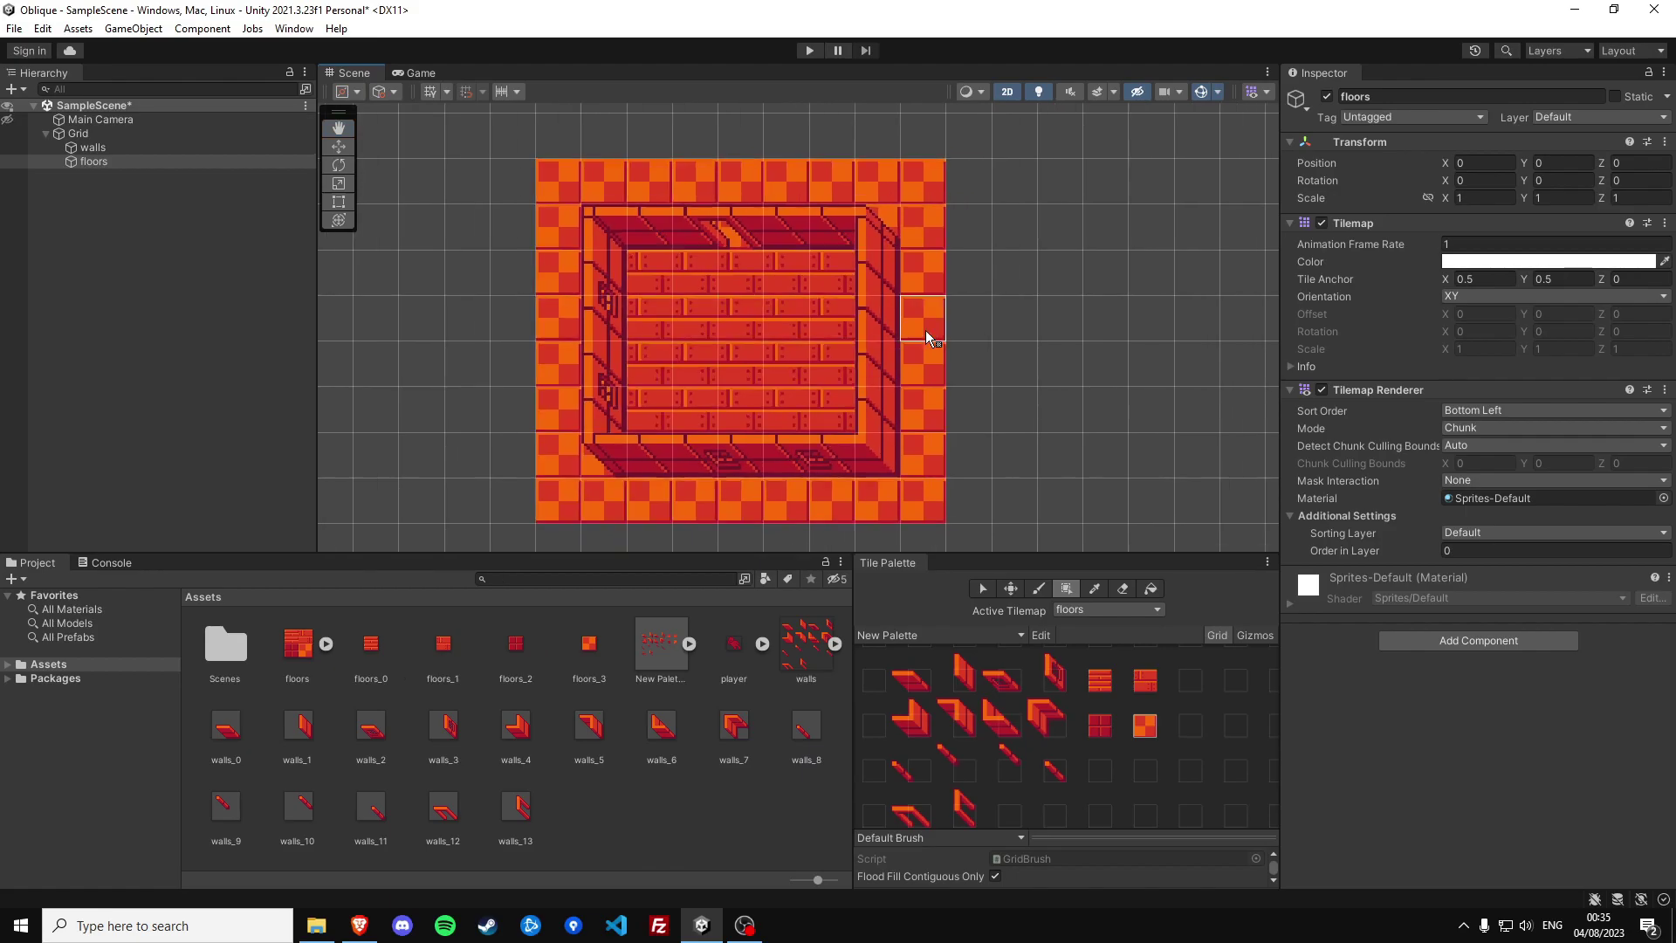
pyautogui.moveTo(926, 330); pyautogui.dragTo(750, 332, button='middle')
pyautogui.scroll(1, 751, 332)
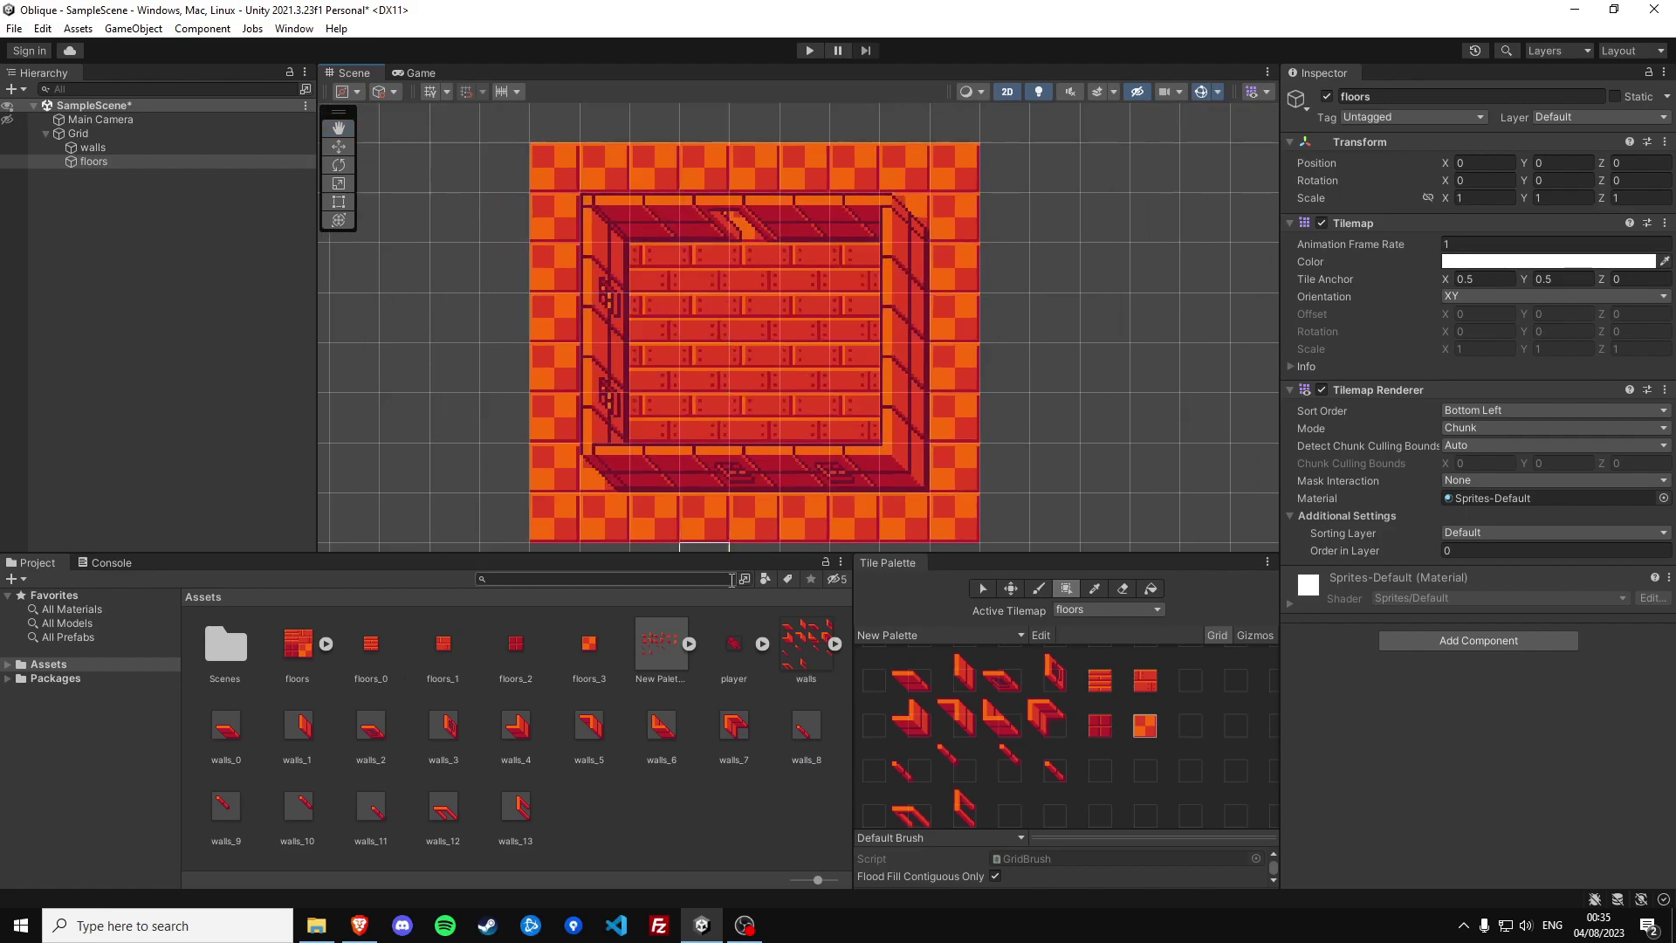
# Add the player sprite to the scene as a child of Grid and move it to the room's upper-left inner corner
pyautogui.click(139, 161)
pyautogui.moveTo(143, 200); pyautogui.dragTo(92, 133)
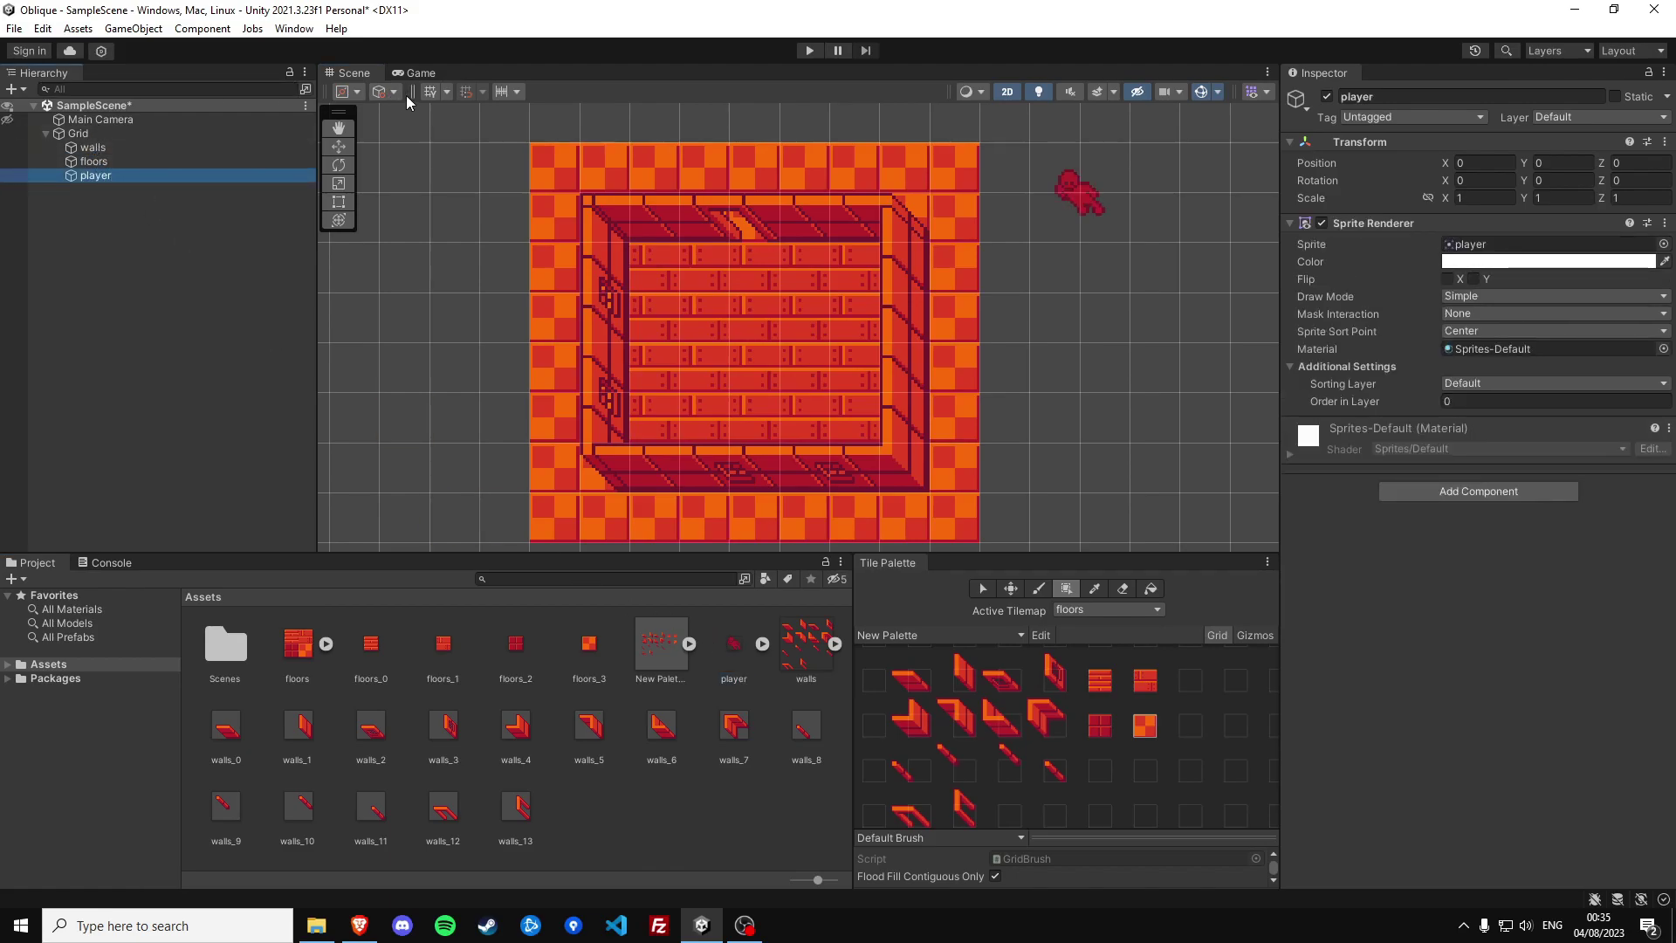
pyautogui.click(339, 146)
pyautogui.moveTo(1089, 187); pyautogui.dragTo(661, 241)
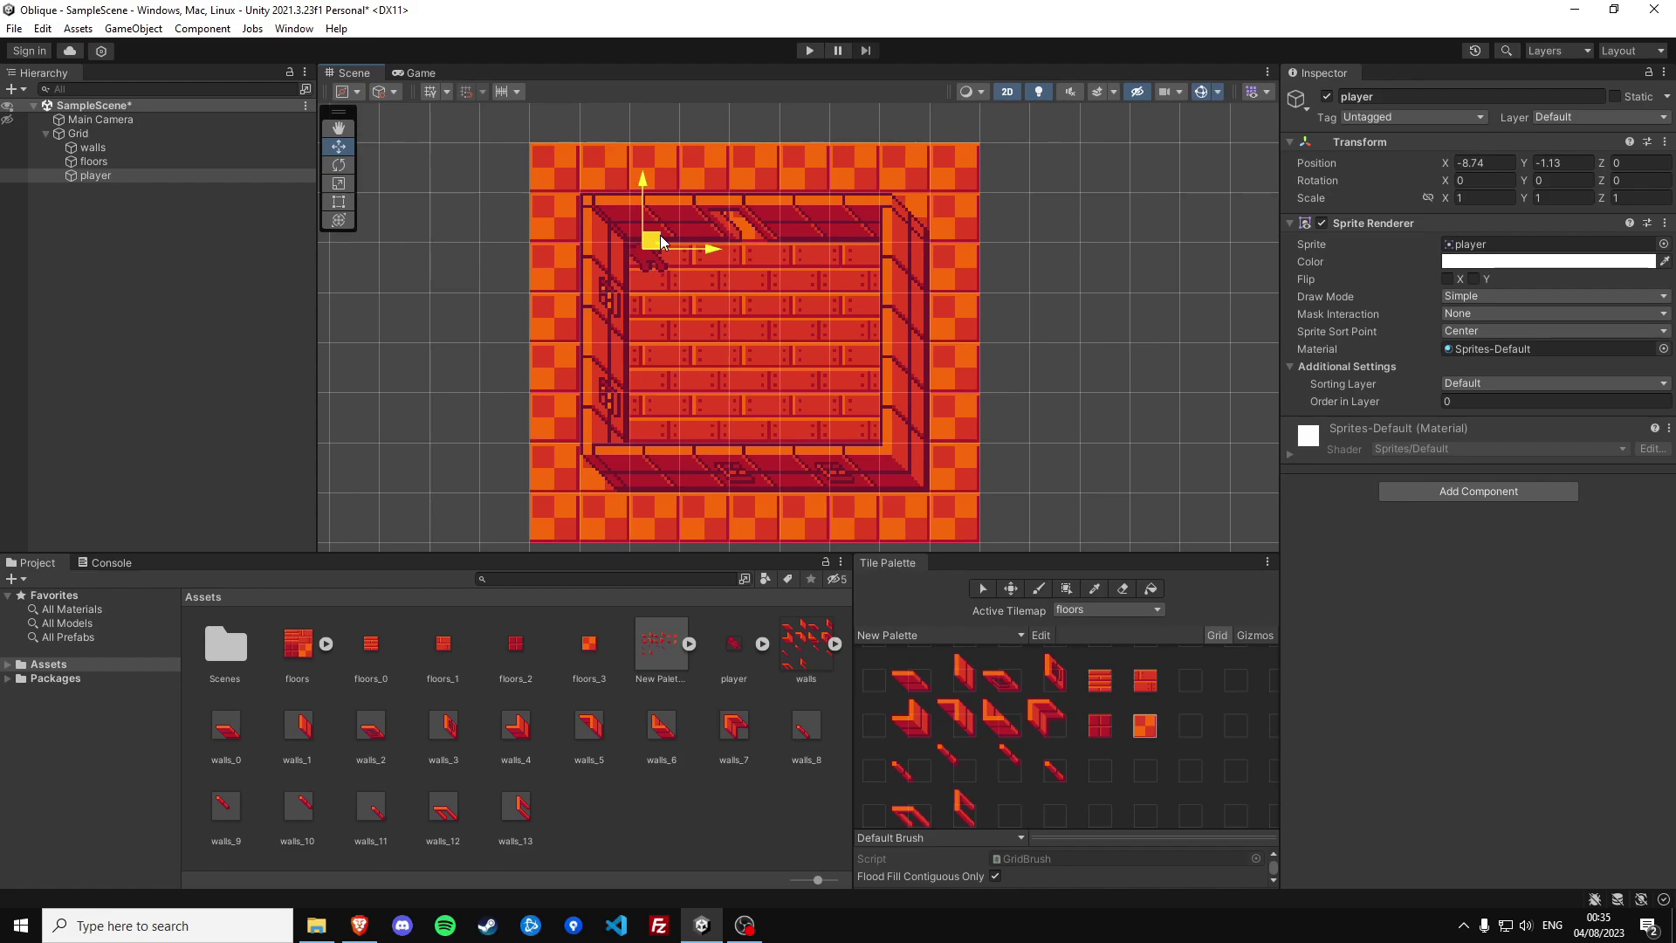
pyautogui.moveTo(661, 242); pyautogui.dragTo(661, 243)
# Give the player sprite a custom normalized pivot of X 0.75, Y 0.25, apply it and close the Sprite Editor
pyautogui.click(734, 646)
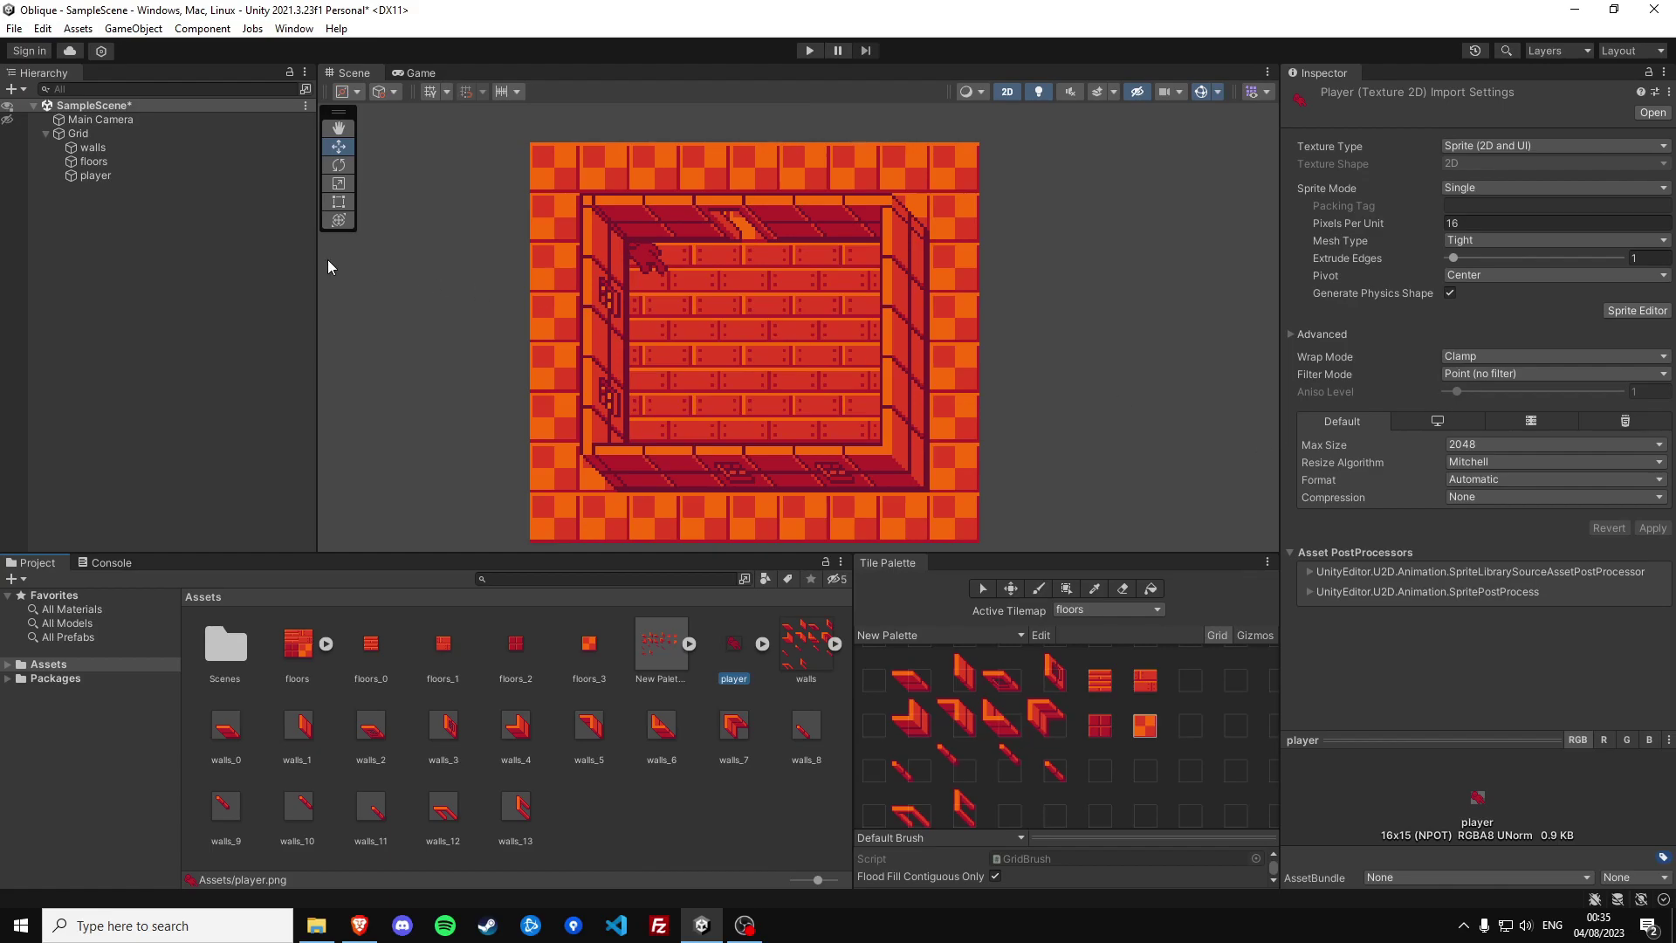
pyautogui.click(1616, 311)
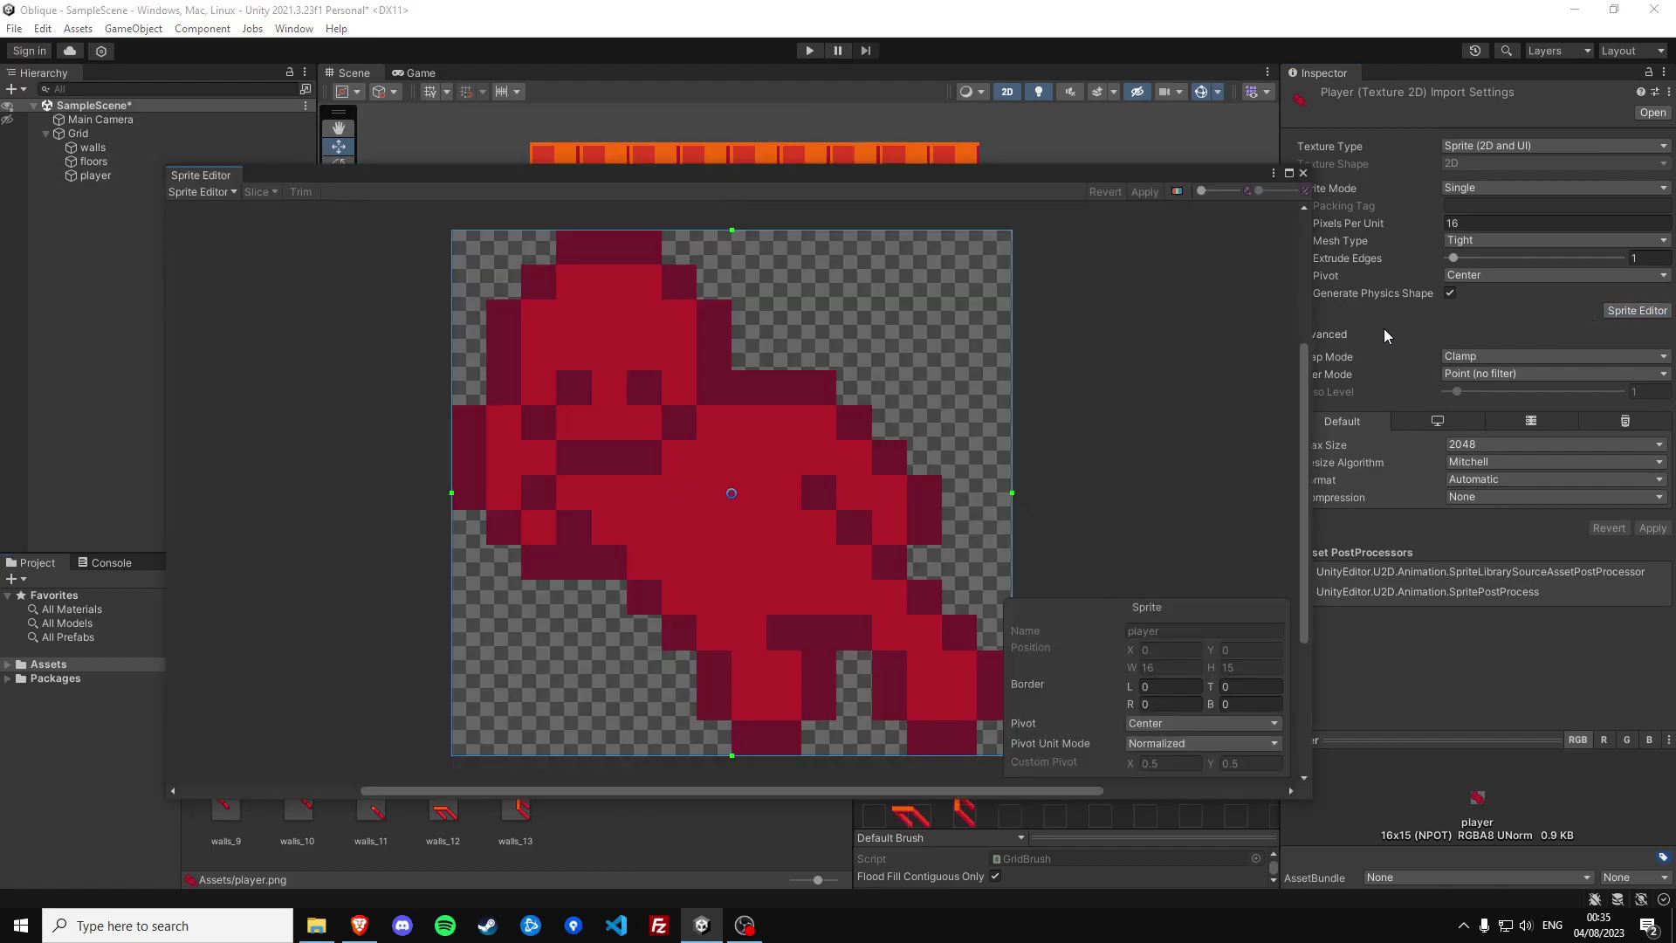
pyautogui.click(1193, 740)
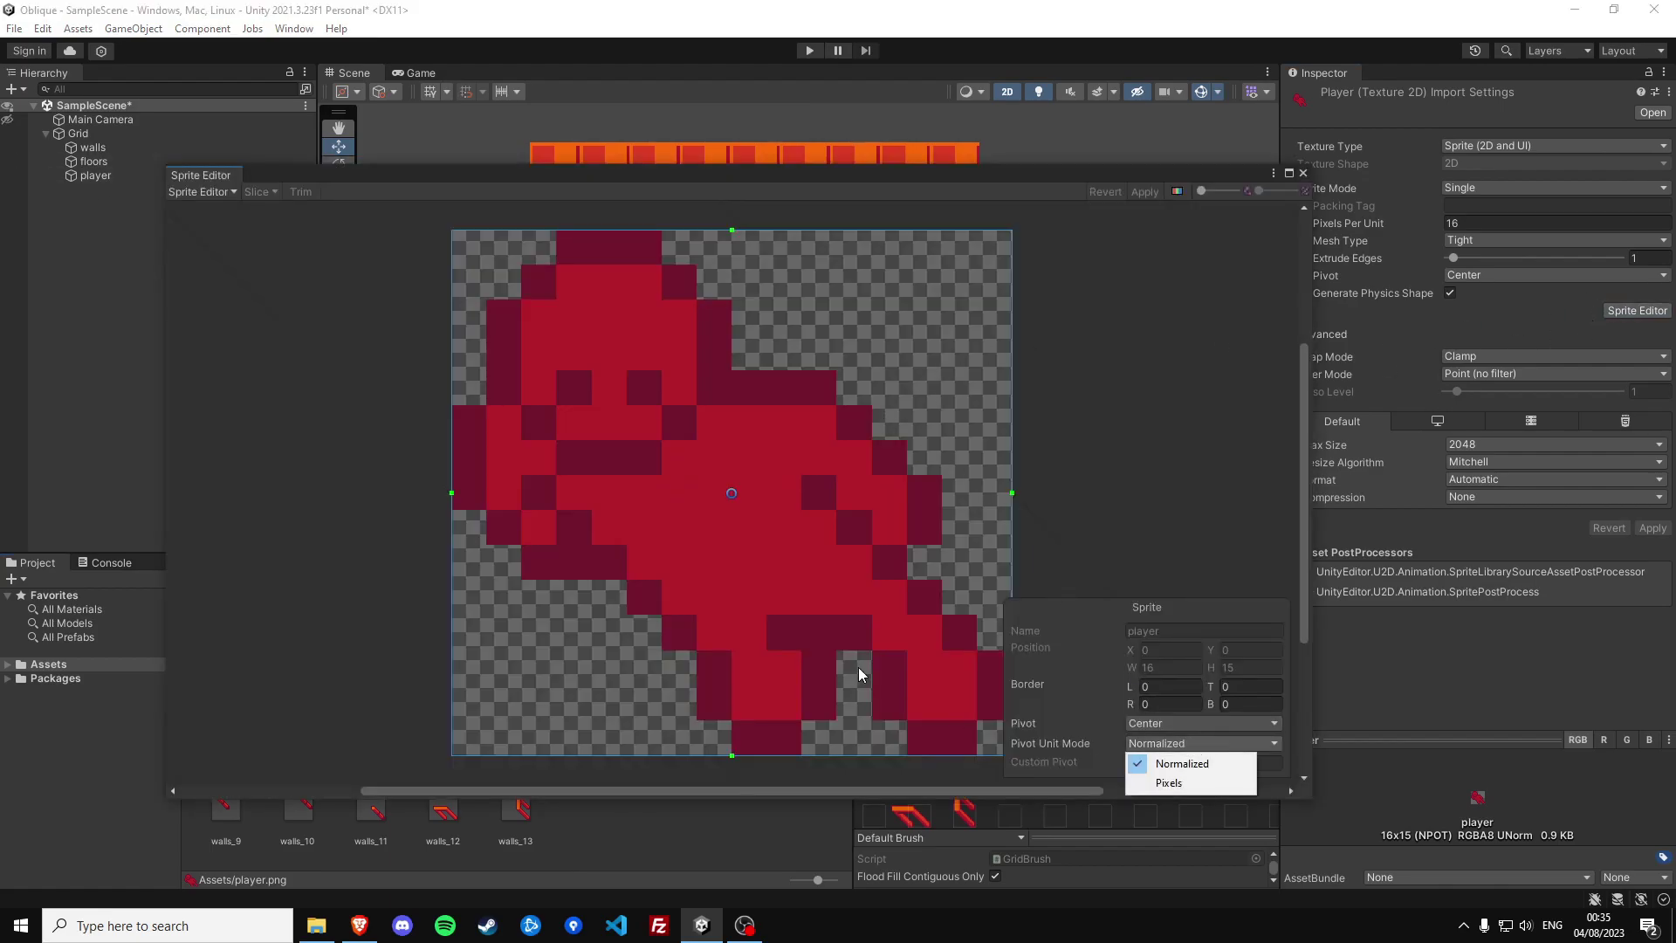
pyautogui.click(1182, 763)
pyautogui.click(1200, 723)
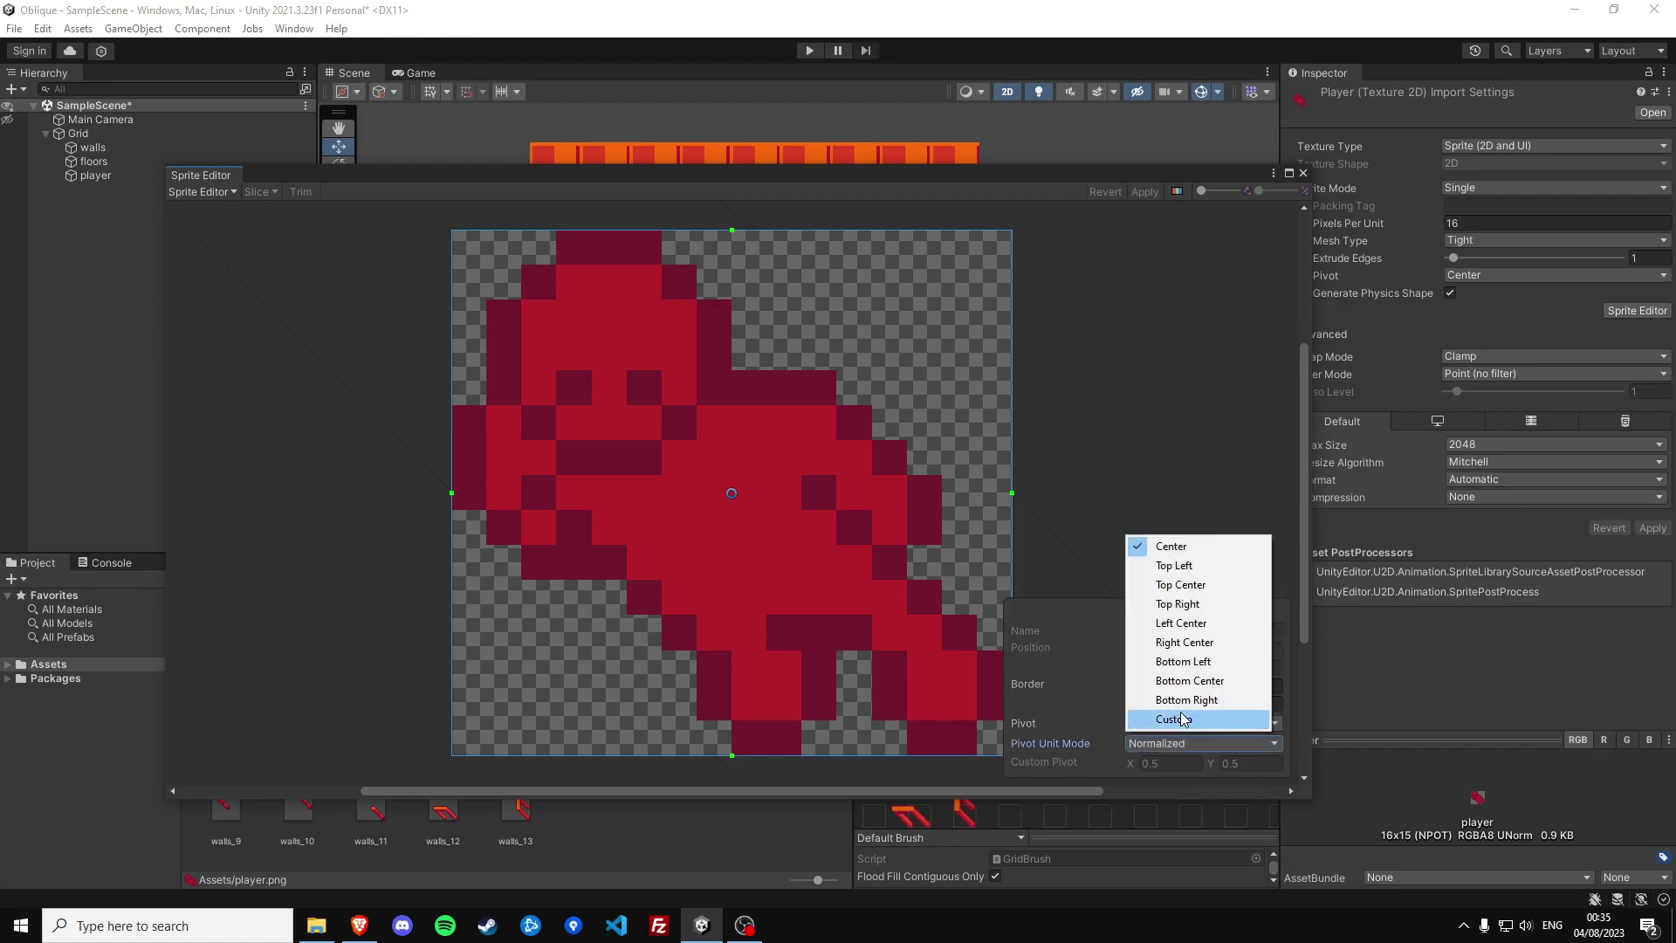
pyautogui.click(1184, 721)
pyautogui.click(1174, 763)
pyautogui.write('0.')
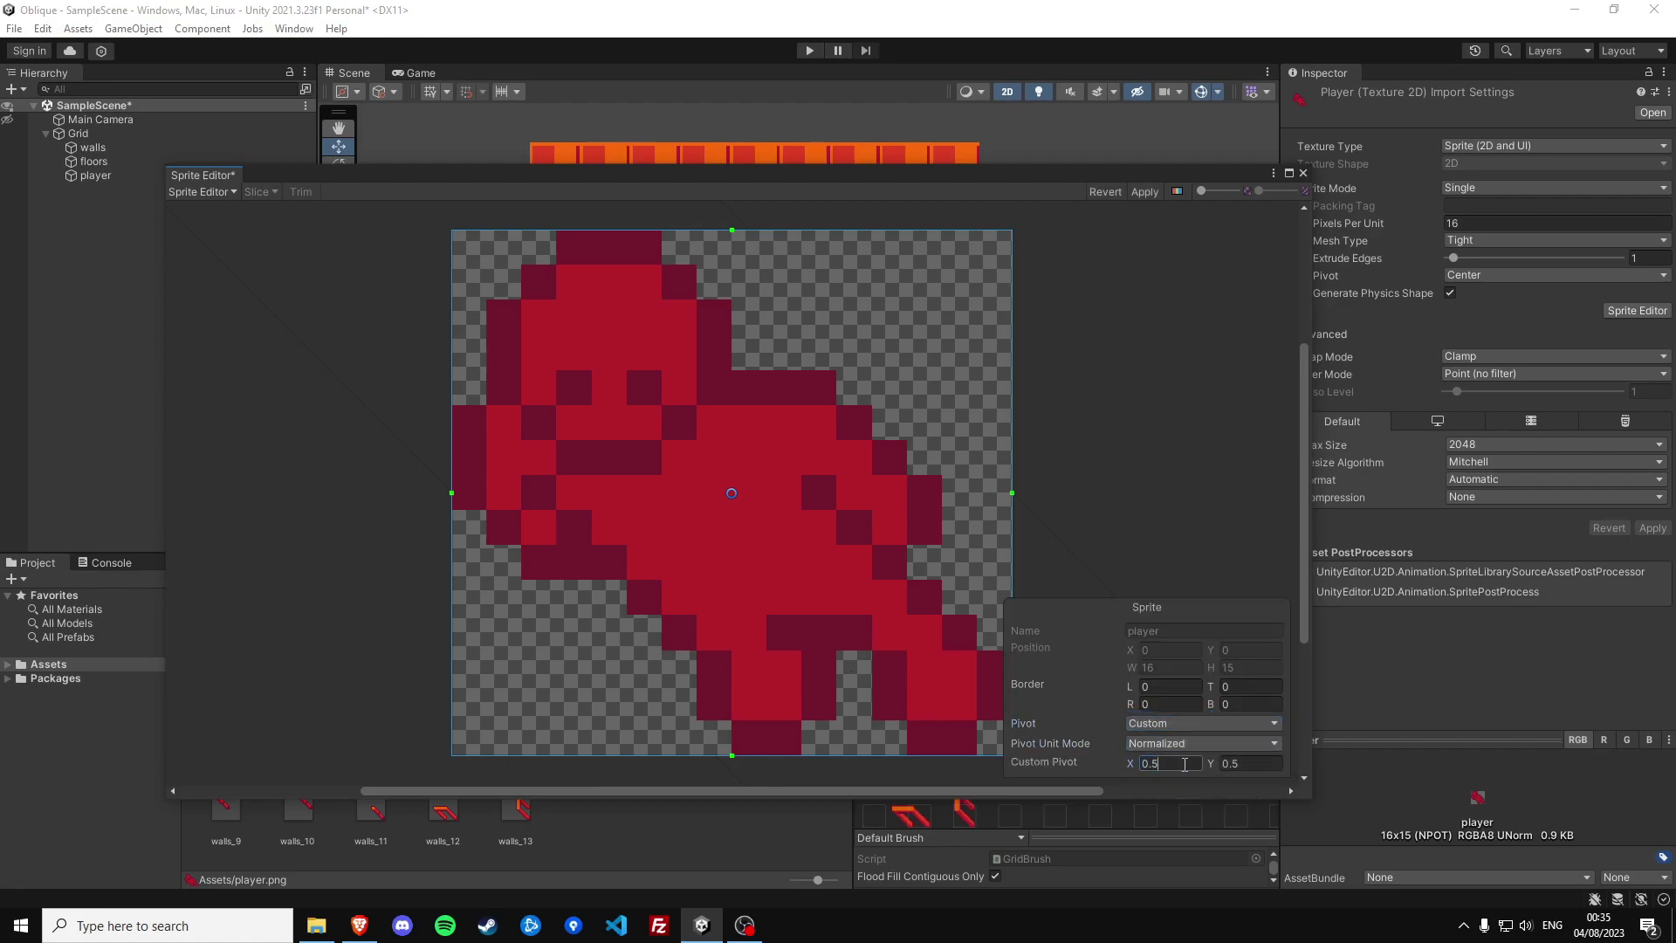
pyautogui.write('75')
pyautogui.press('Tab')
pyautogui.click(1144, 193)
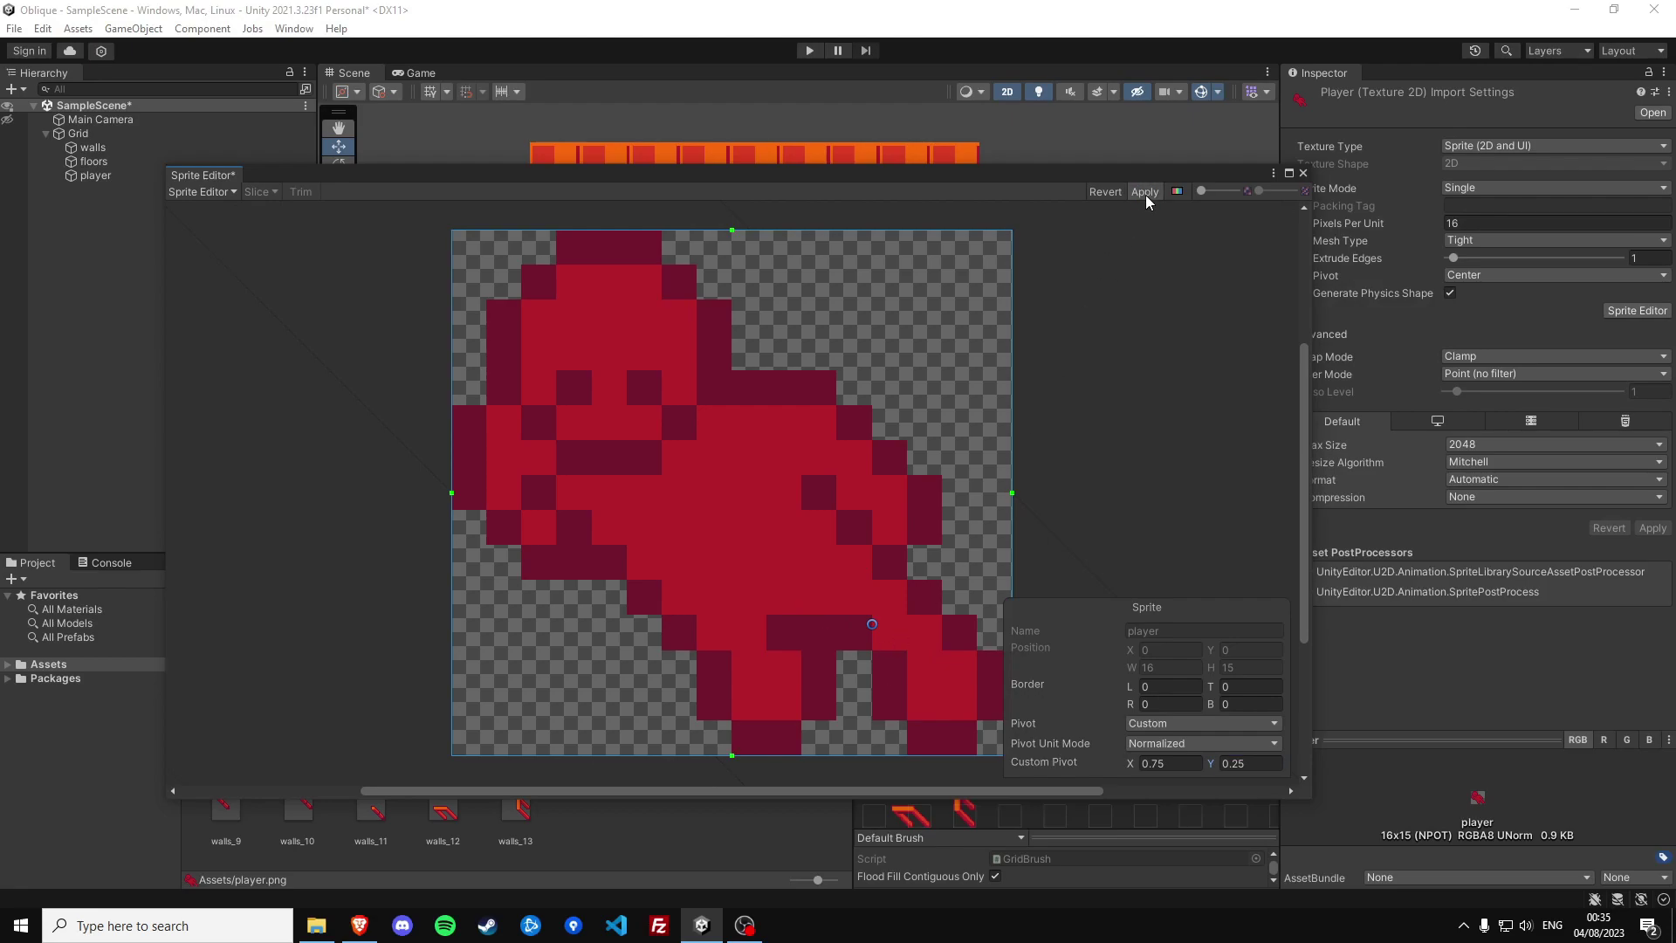
pyautogui.click(1305, 173)
# Set the player's Sprite Sort Point to Pivot and Order in Layer to 1, and move it to about X -8.18, Y -1.5
pyautogui.click(104, 178)
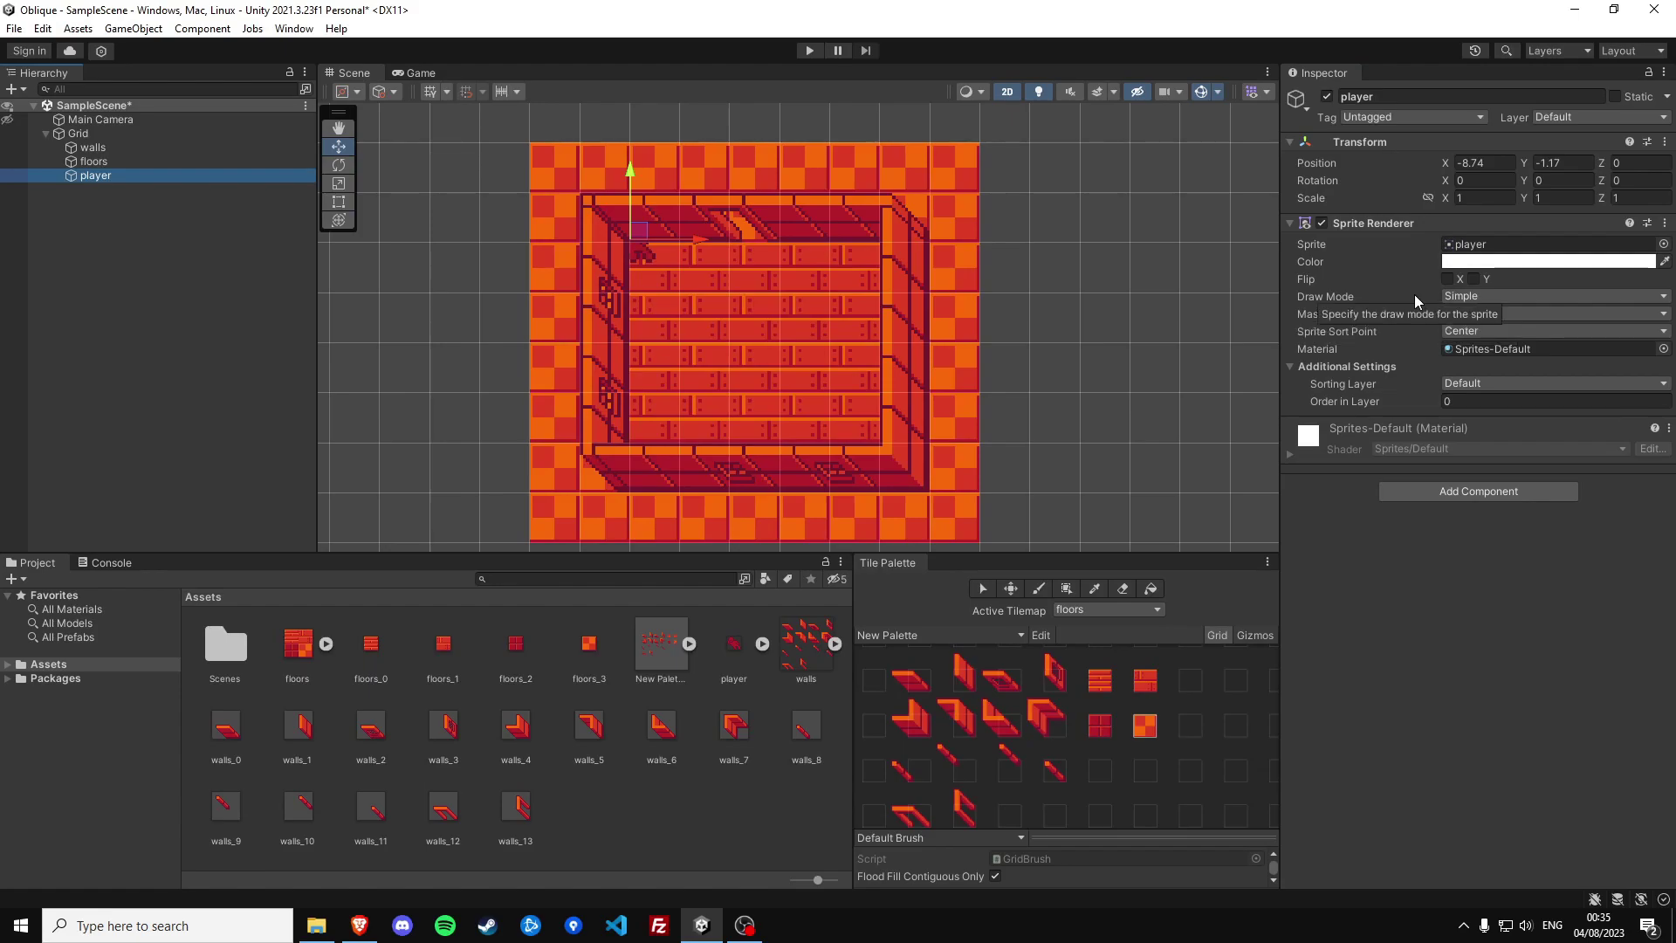
pyautogui.click(1467, 331)
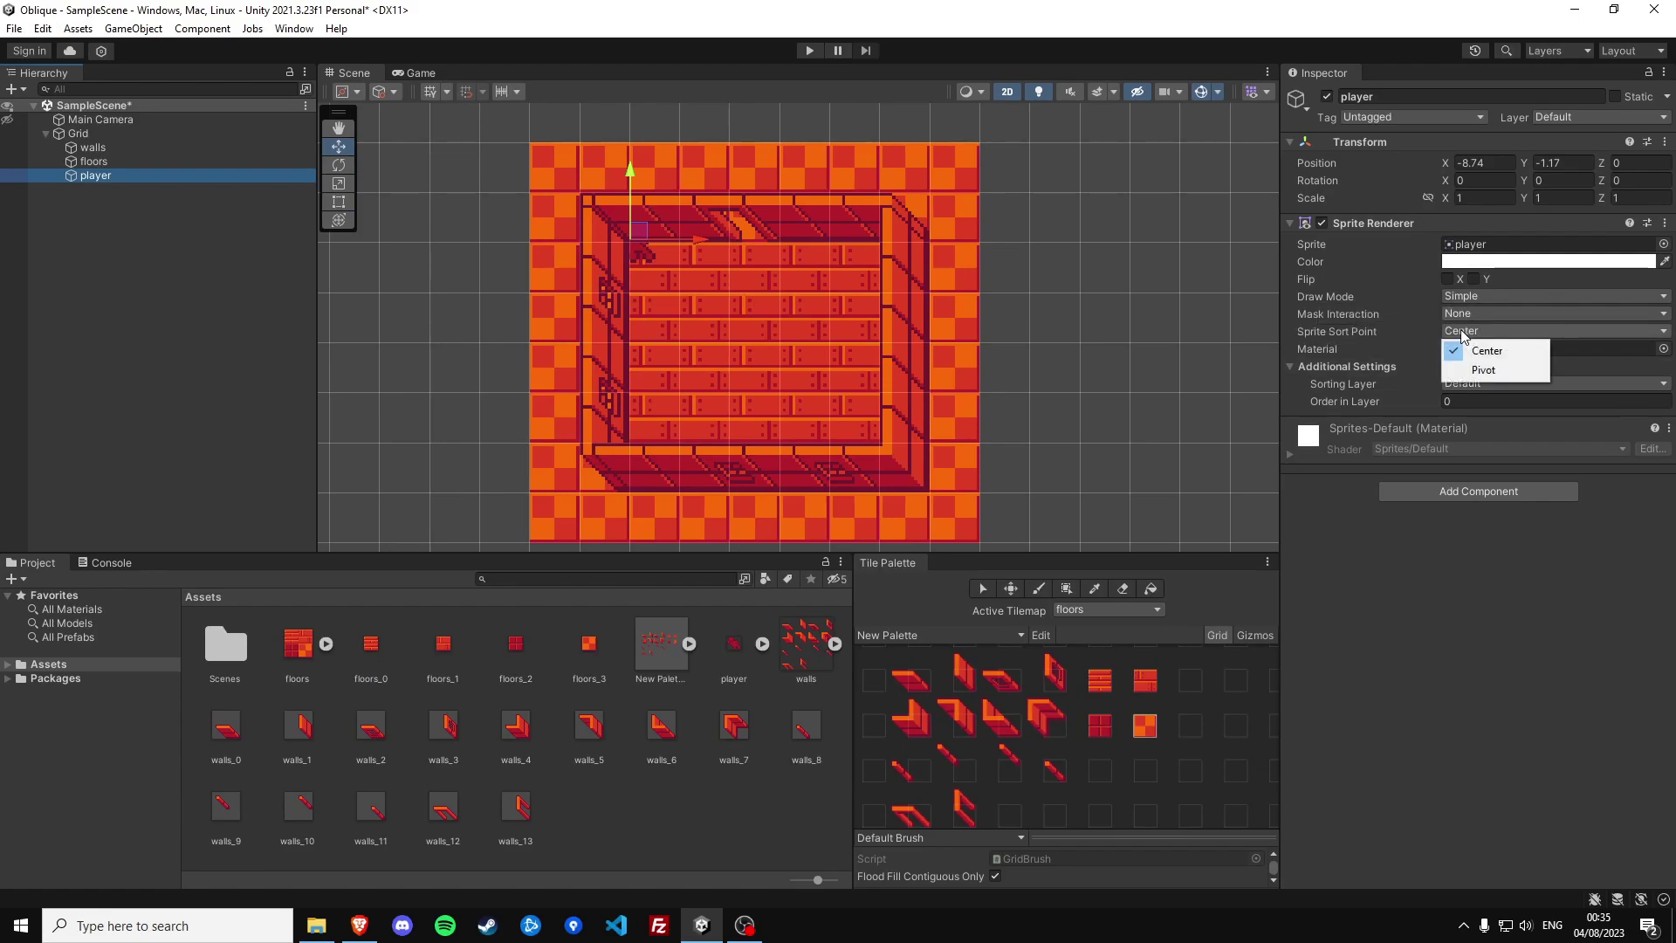
pyautogui.click(1483, 369)
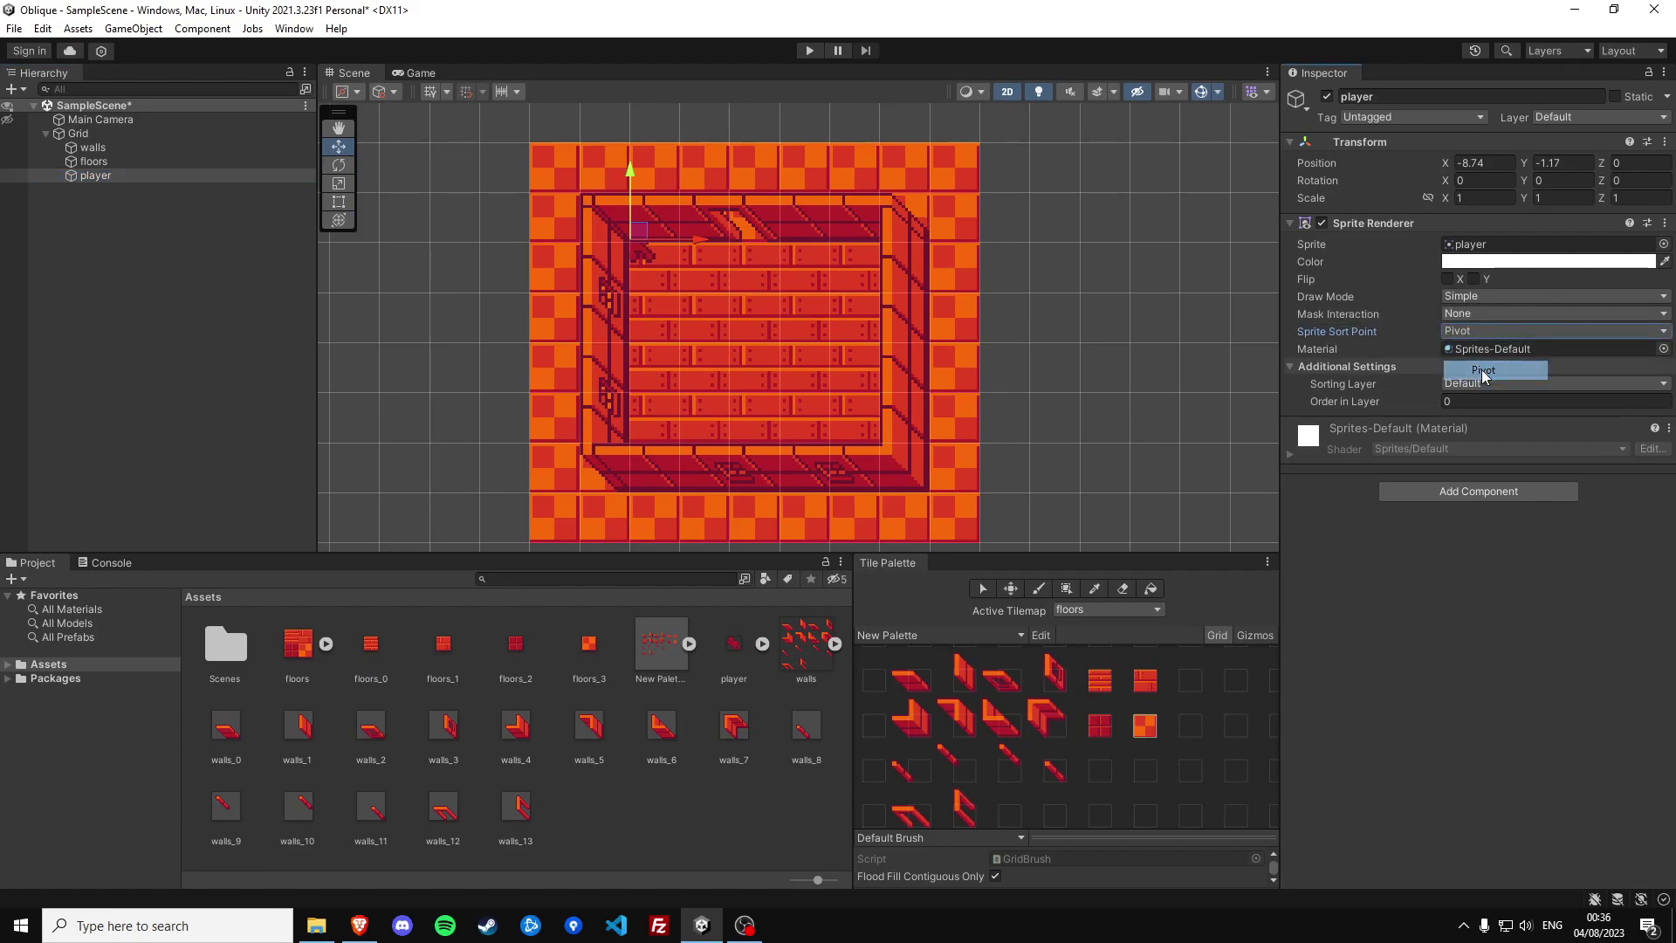
pyautogui.click(1459, 403)
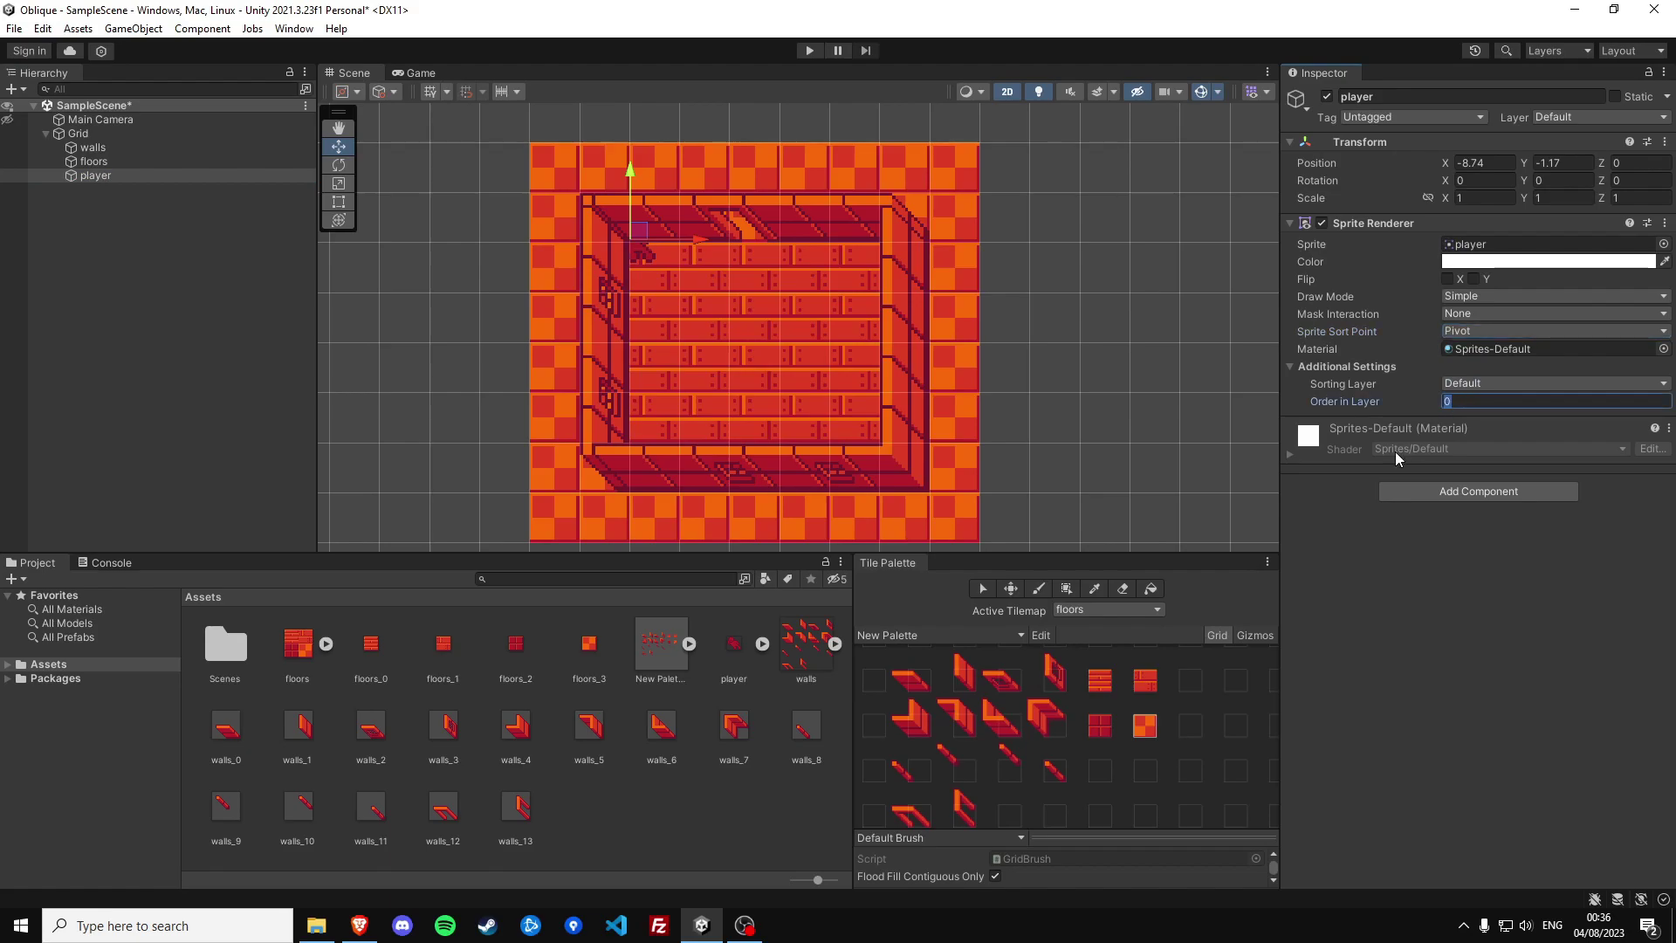
pyautogui.write('1')
pyautogui.moveTo(643, 231); pyautogui.dragTo(671, 253)
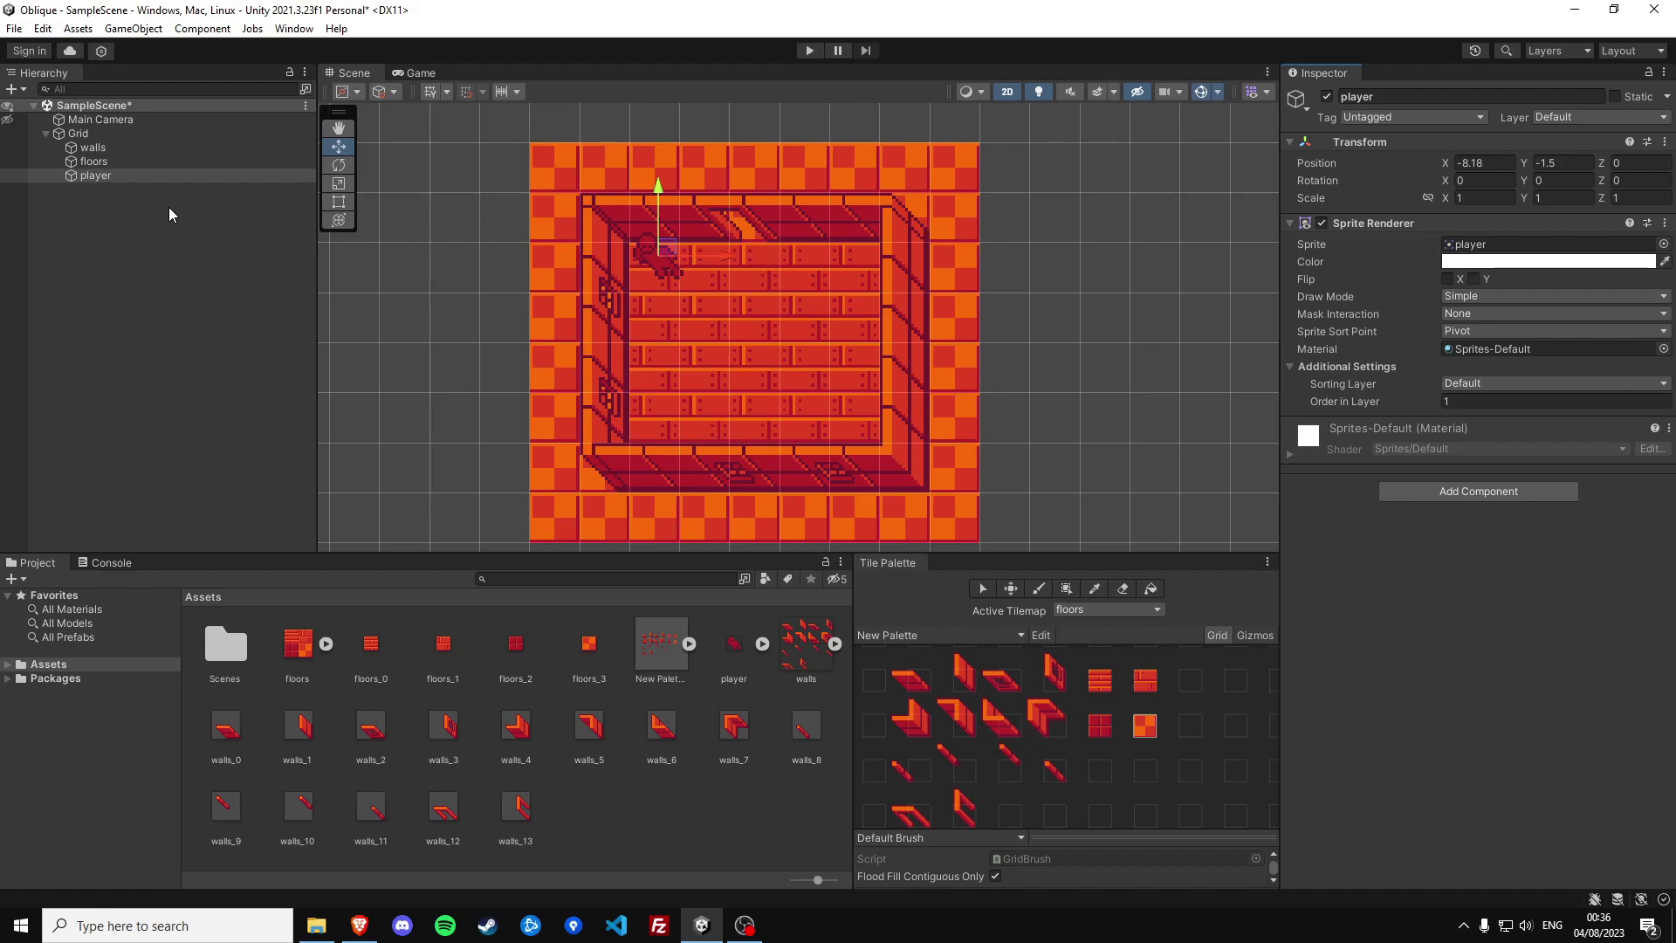
# In the project's Graphics settings, set the Transparency Sort Mode to Custom Axis with X -1 and Y 1, and close the settings
pyautogui.click(41, 28)
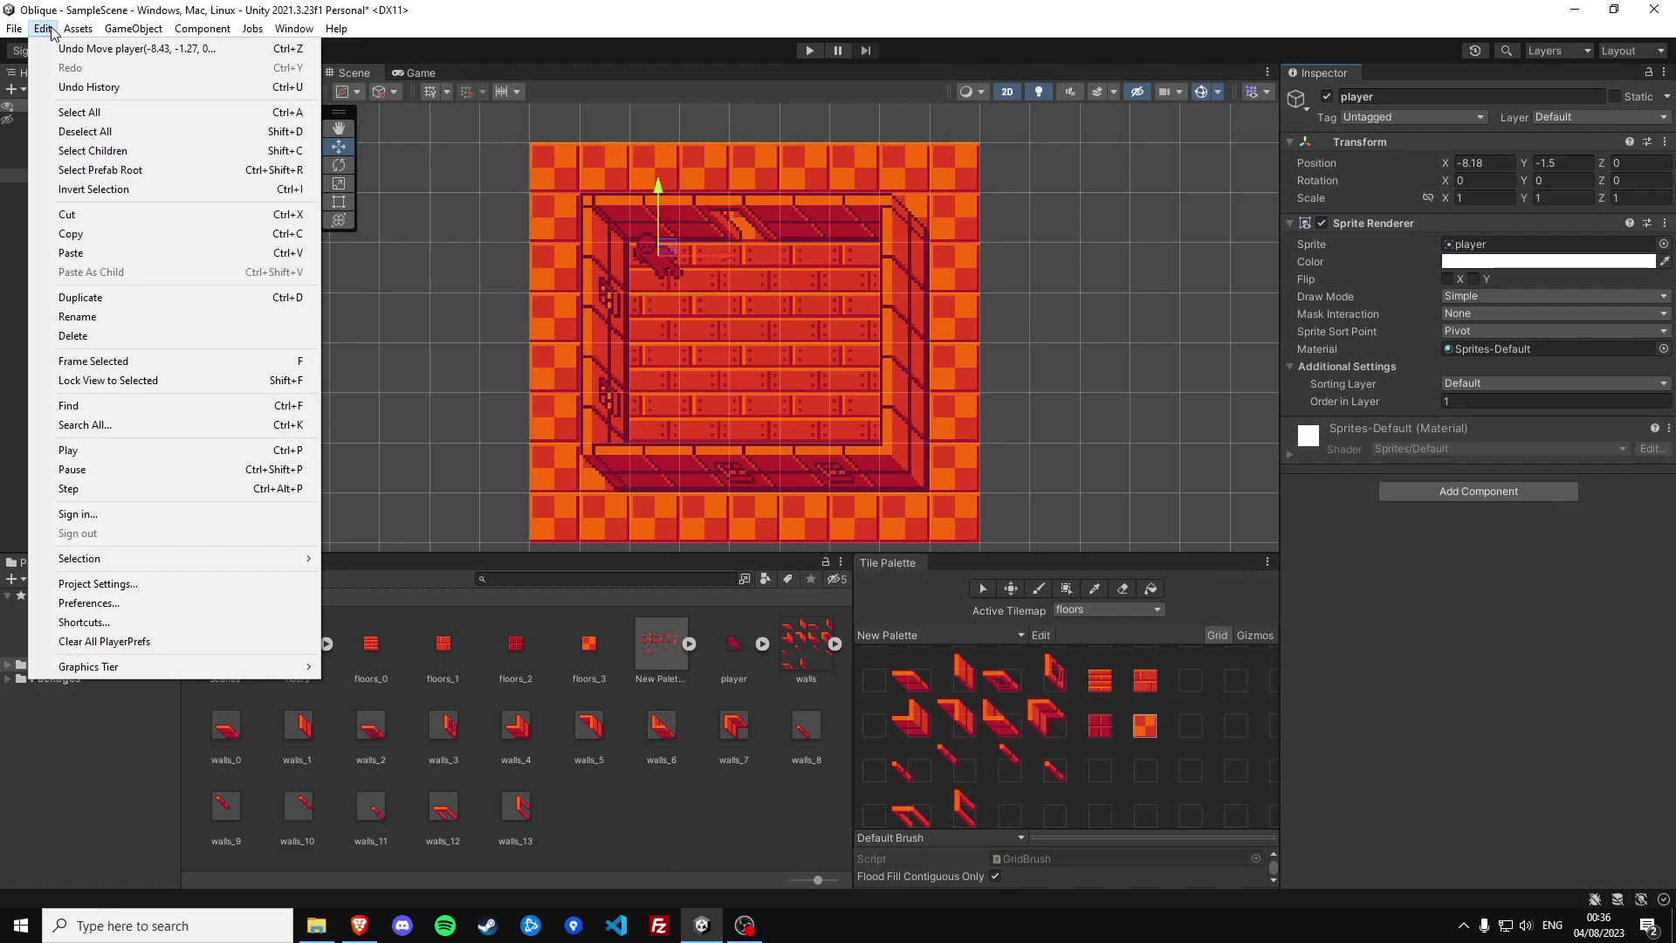
pyautogui.click(162, 584)
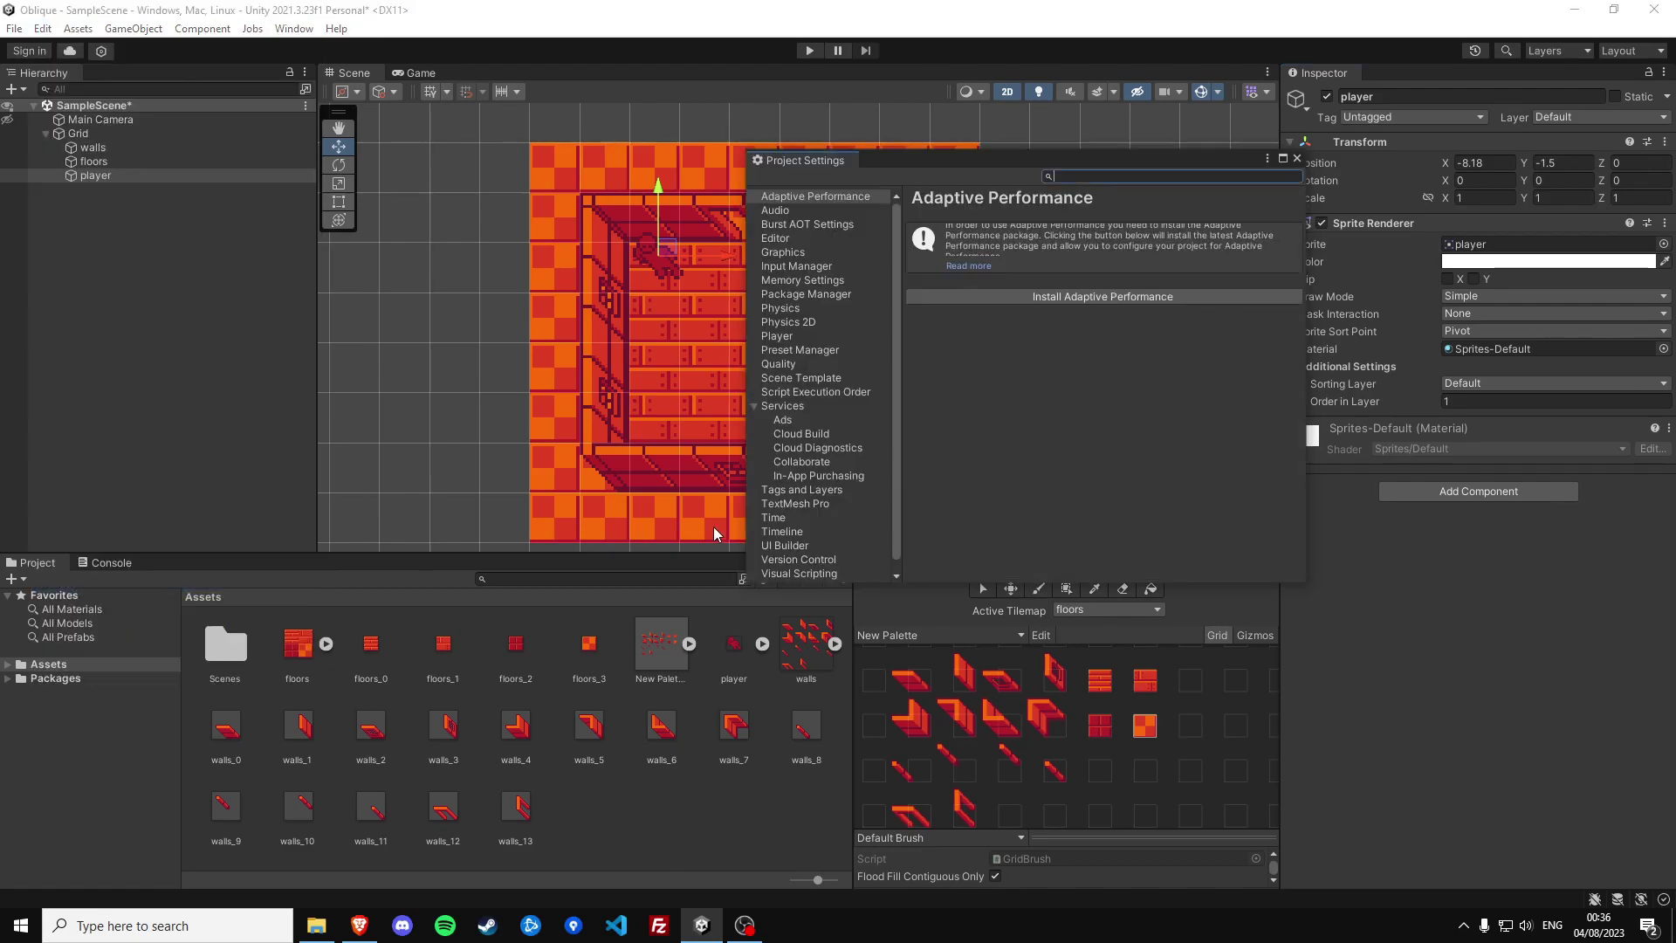
pyautogui.click(782, 252)
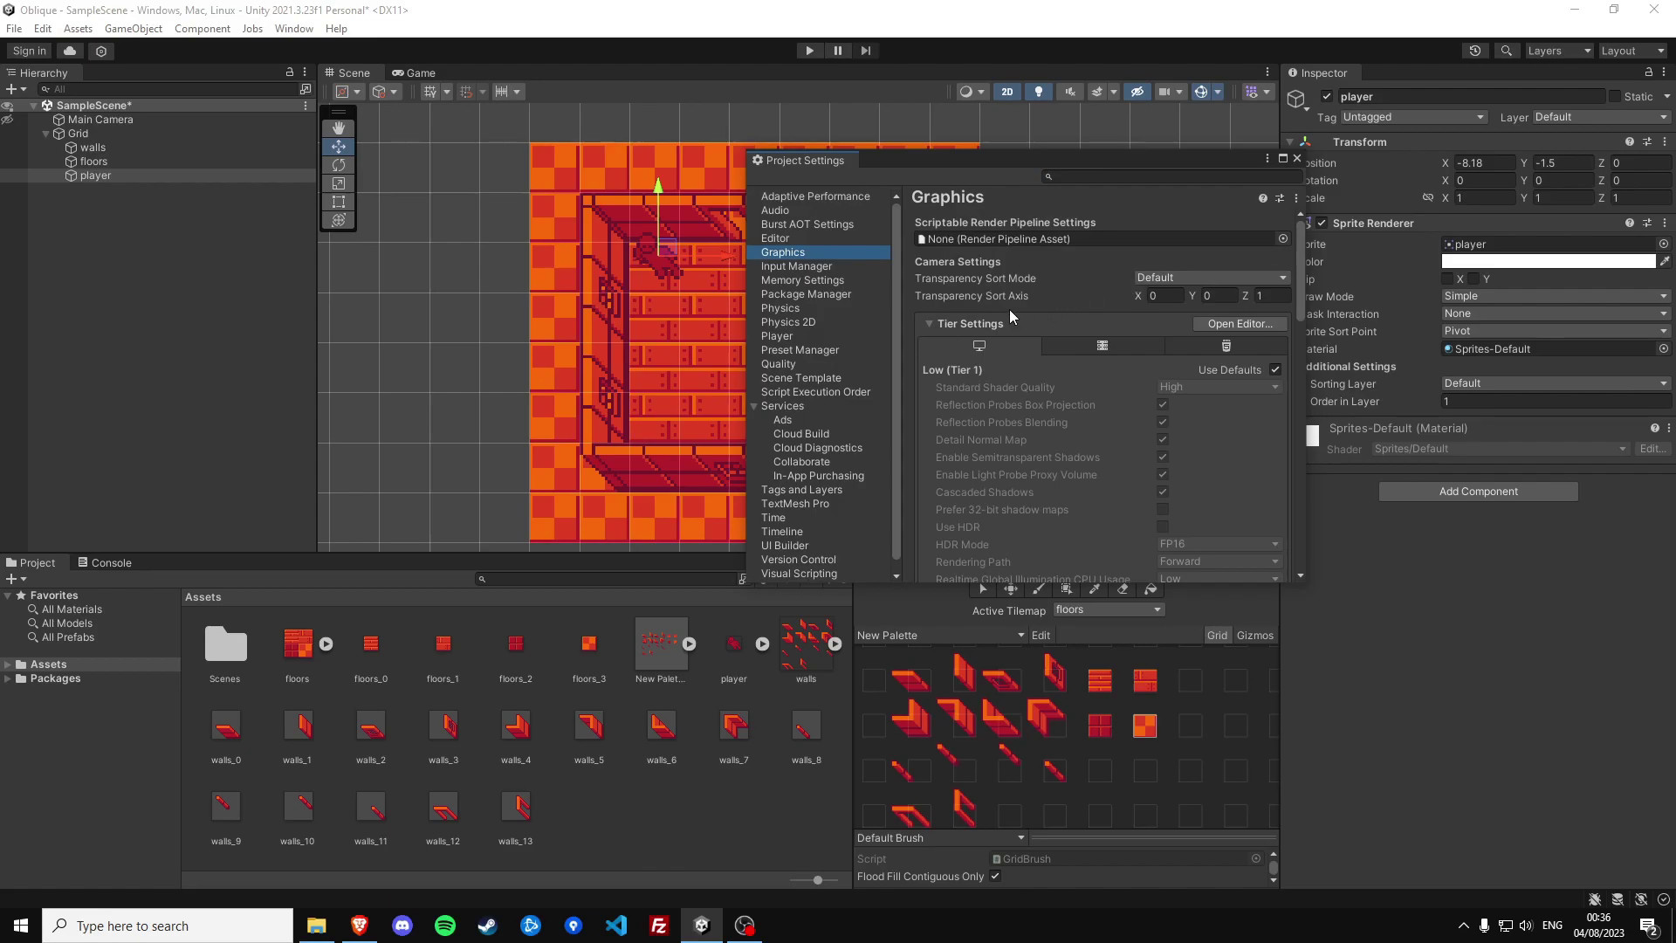
pyautogui.click(1164, 278)
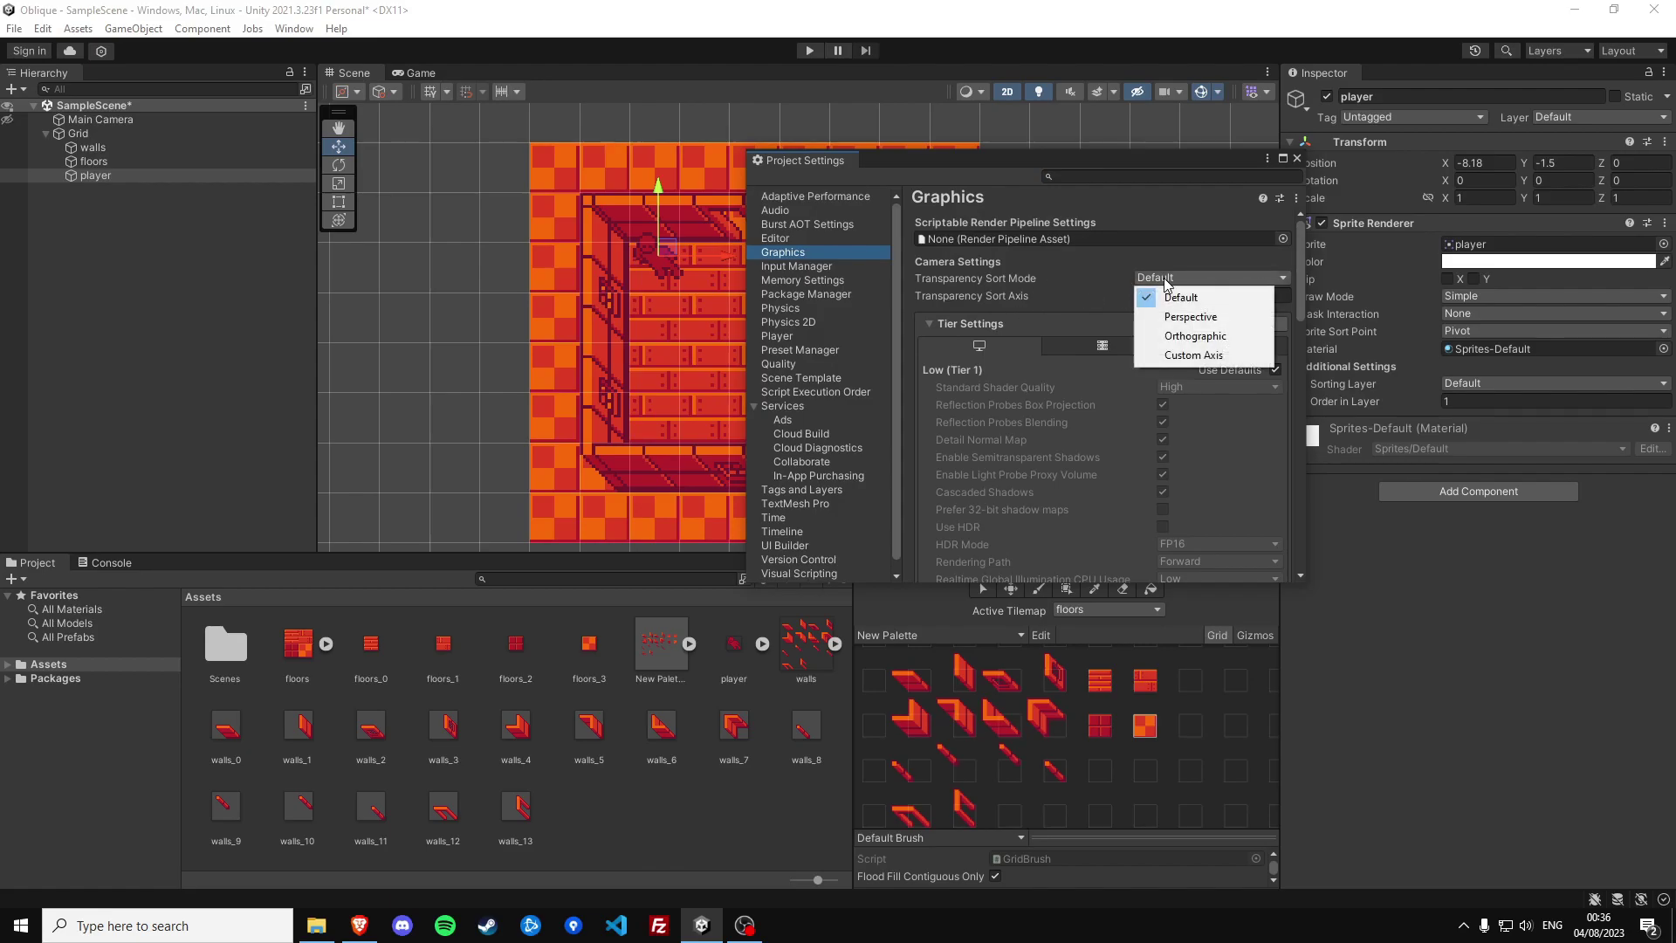
pyautogui.click(1182, 355)
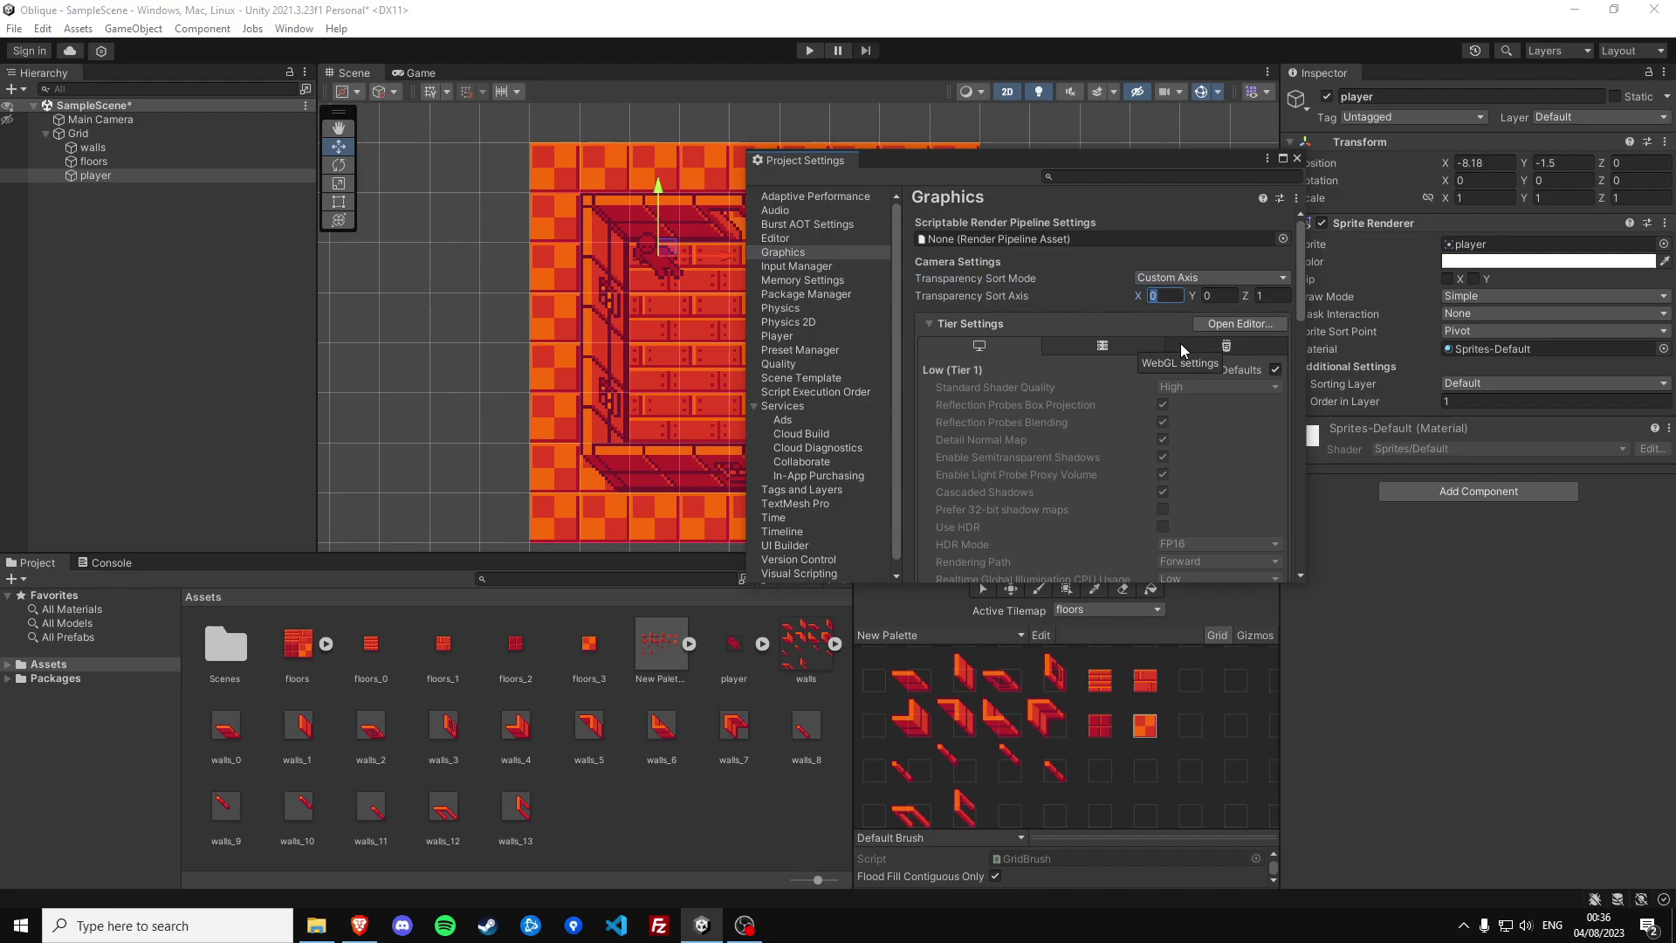
pyautogui.write('-1')
pyautogui.press('Tab')
pyautogui.write('1')
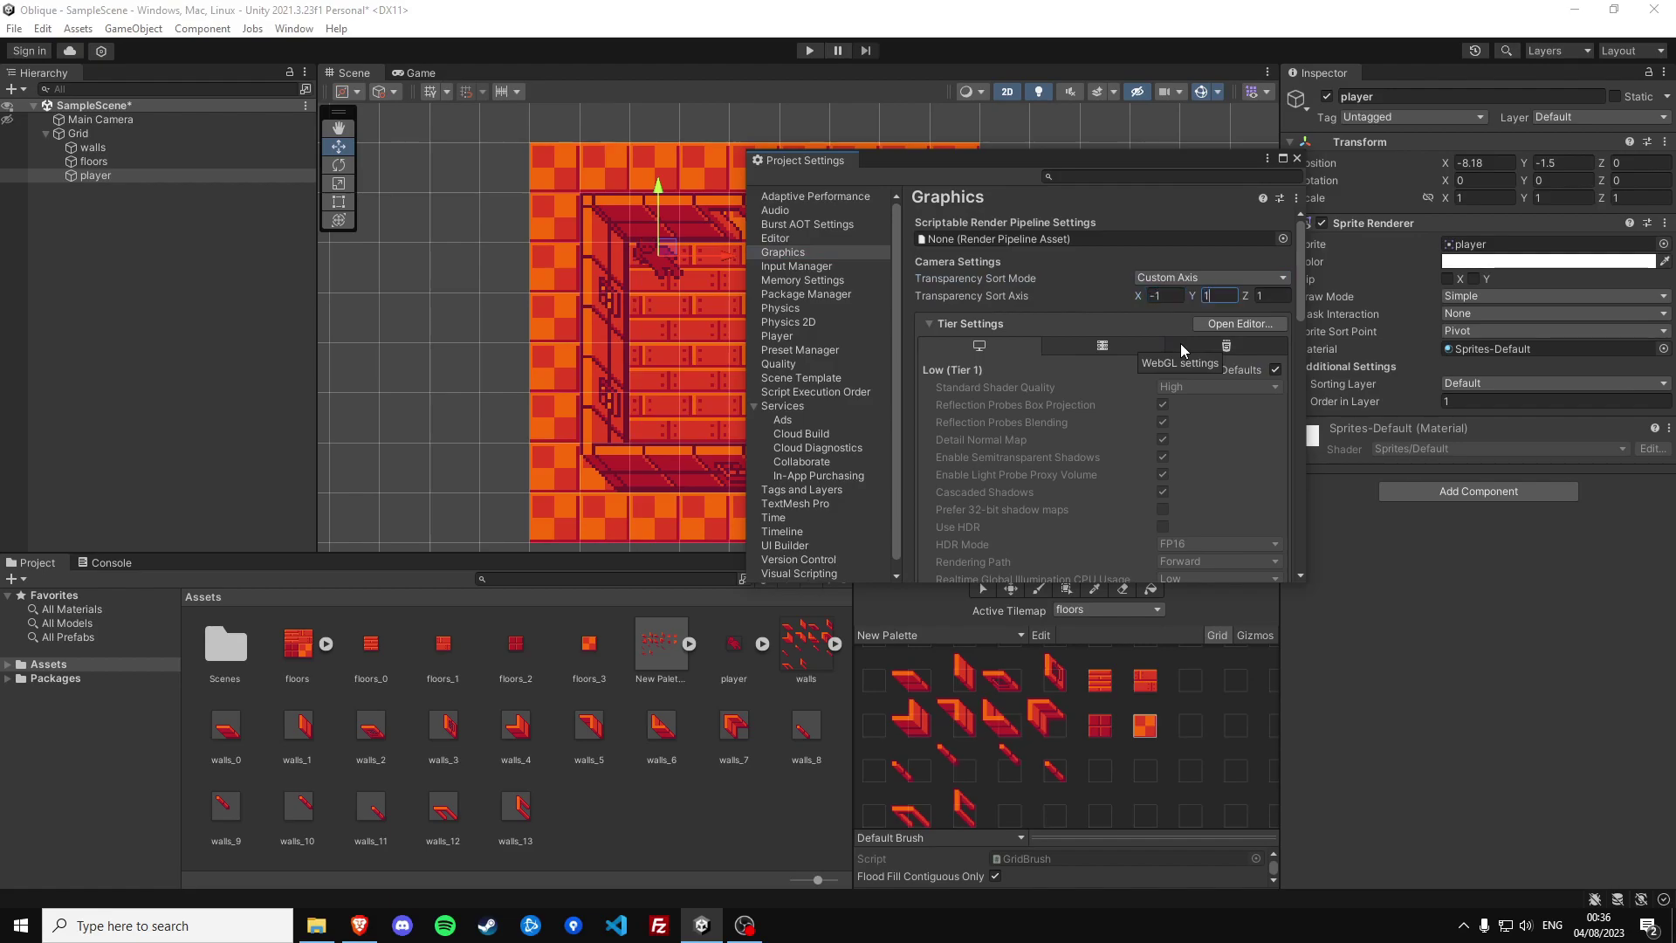
pyautogui.click(1296, 159)
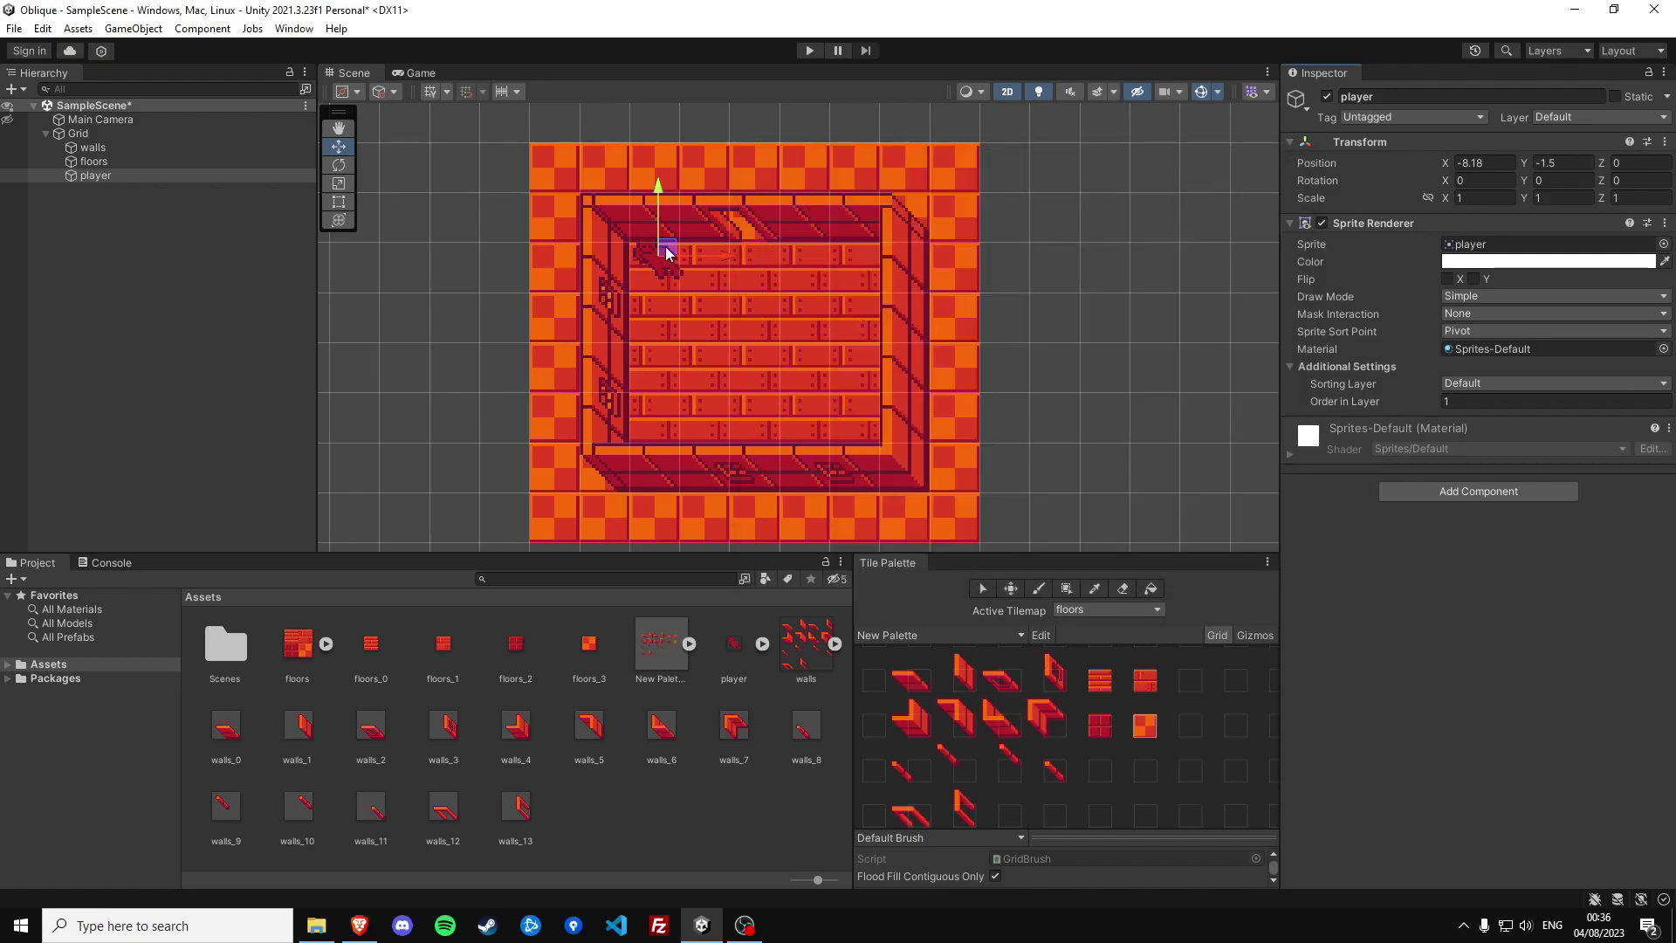
# Set the walls Tilemap Renderer's Mode to Individual and test the sorting by moving the player down along the room's left wall
pyautogui.moveTo(666, 252); pyautogui.dragTo(654, 248)
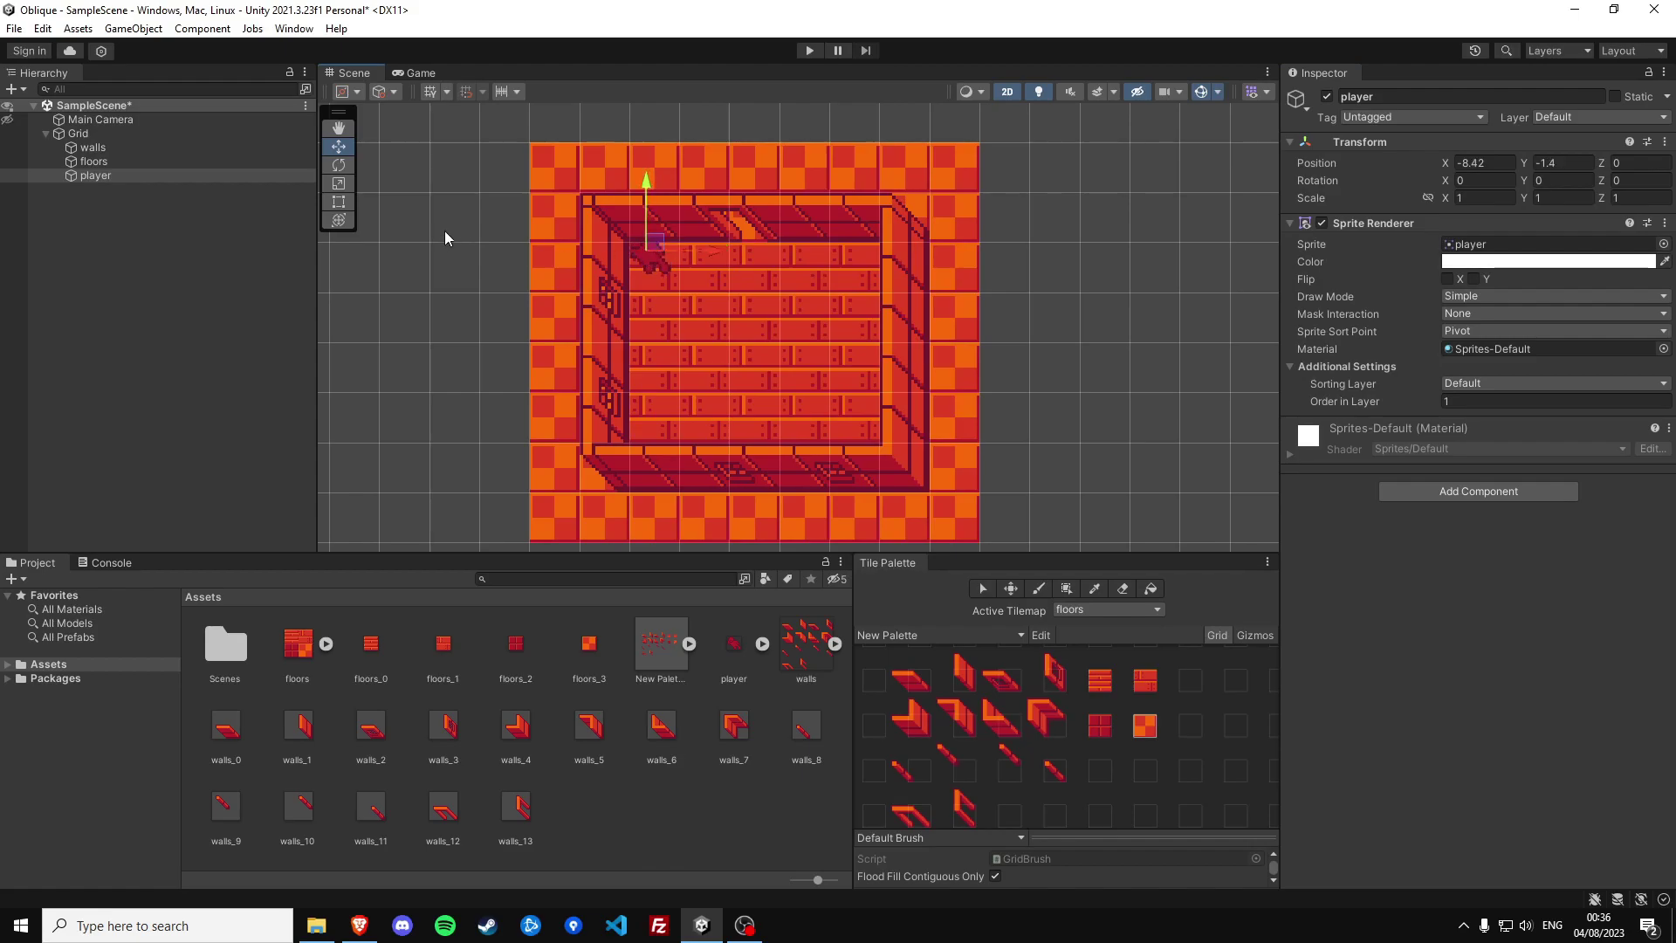
pyautogui.click(93, 148)
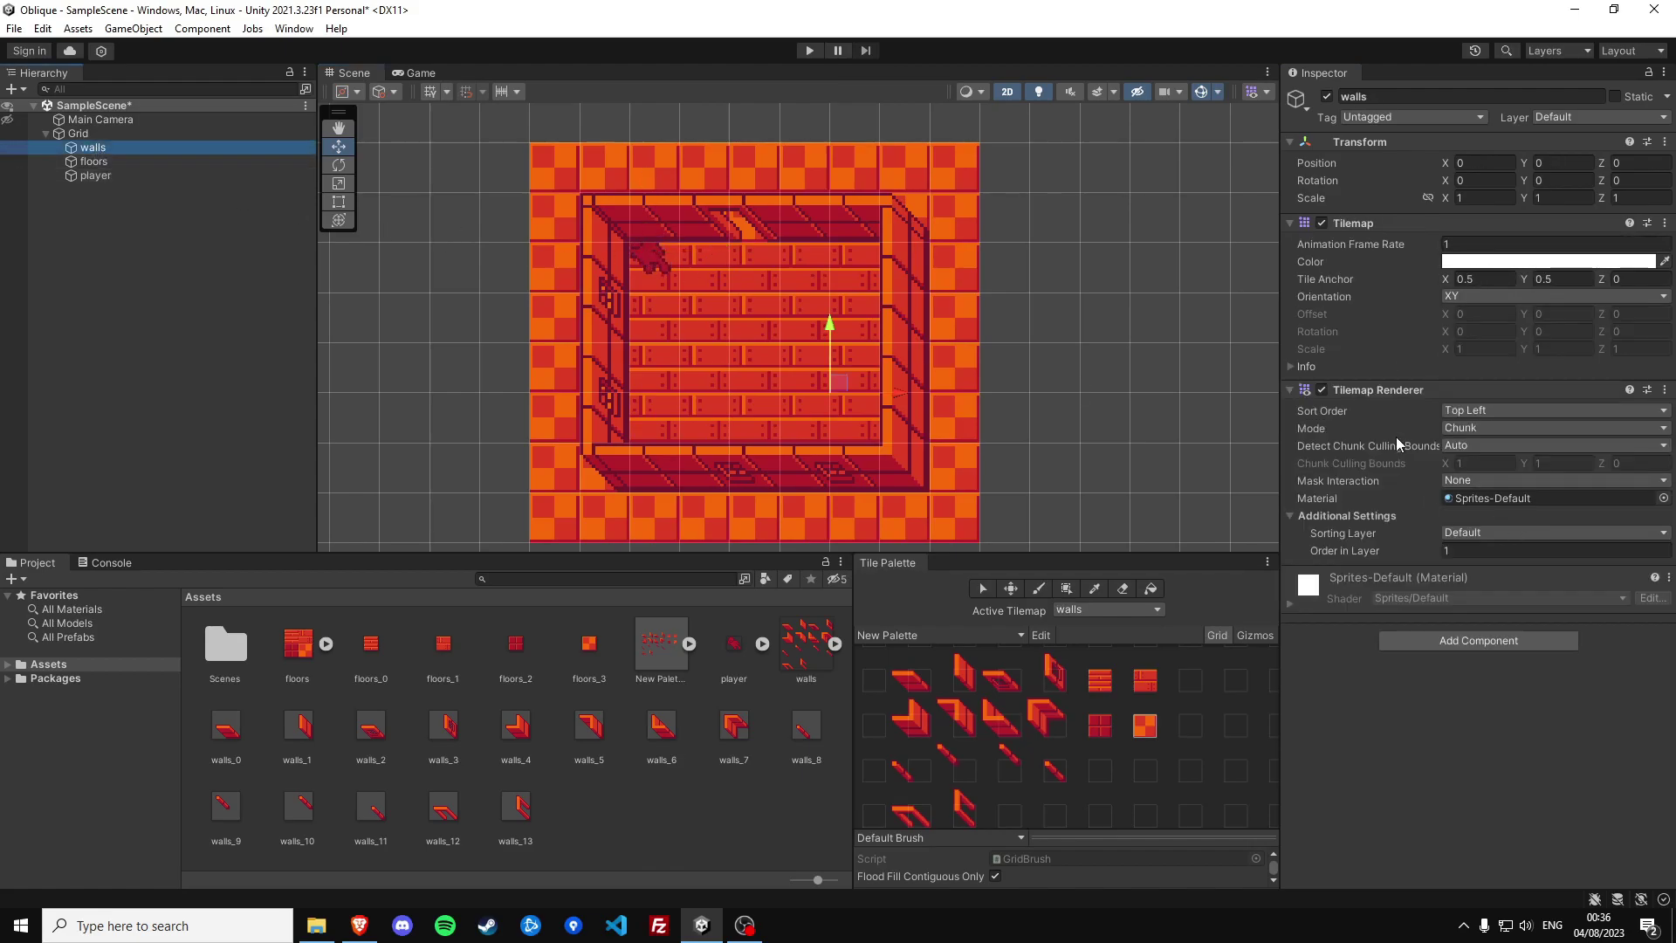
pyautogui.click(1471, 430)
pyautogui.click(1484, 468)
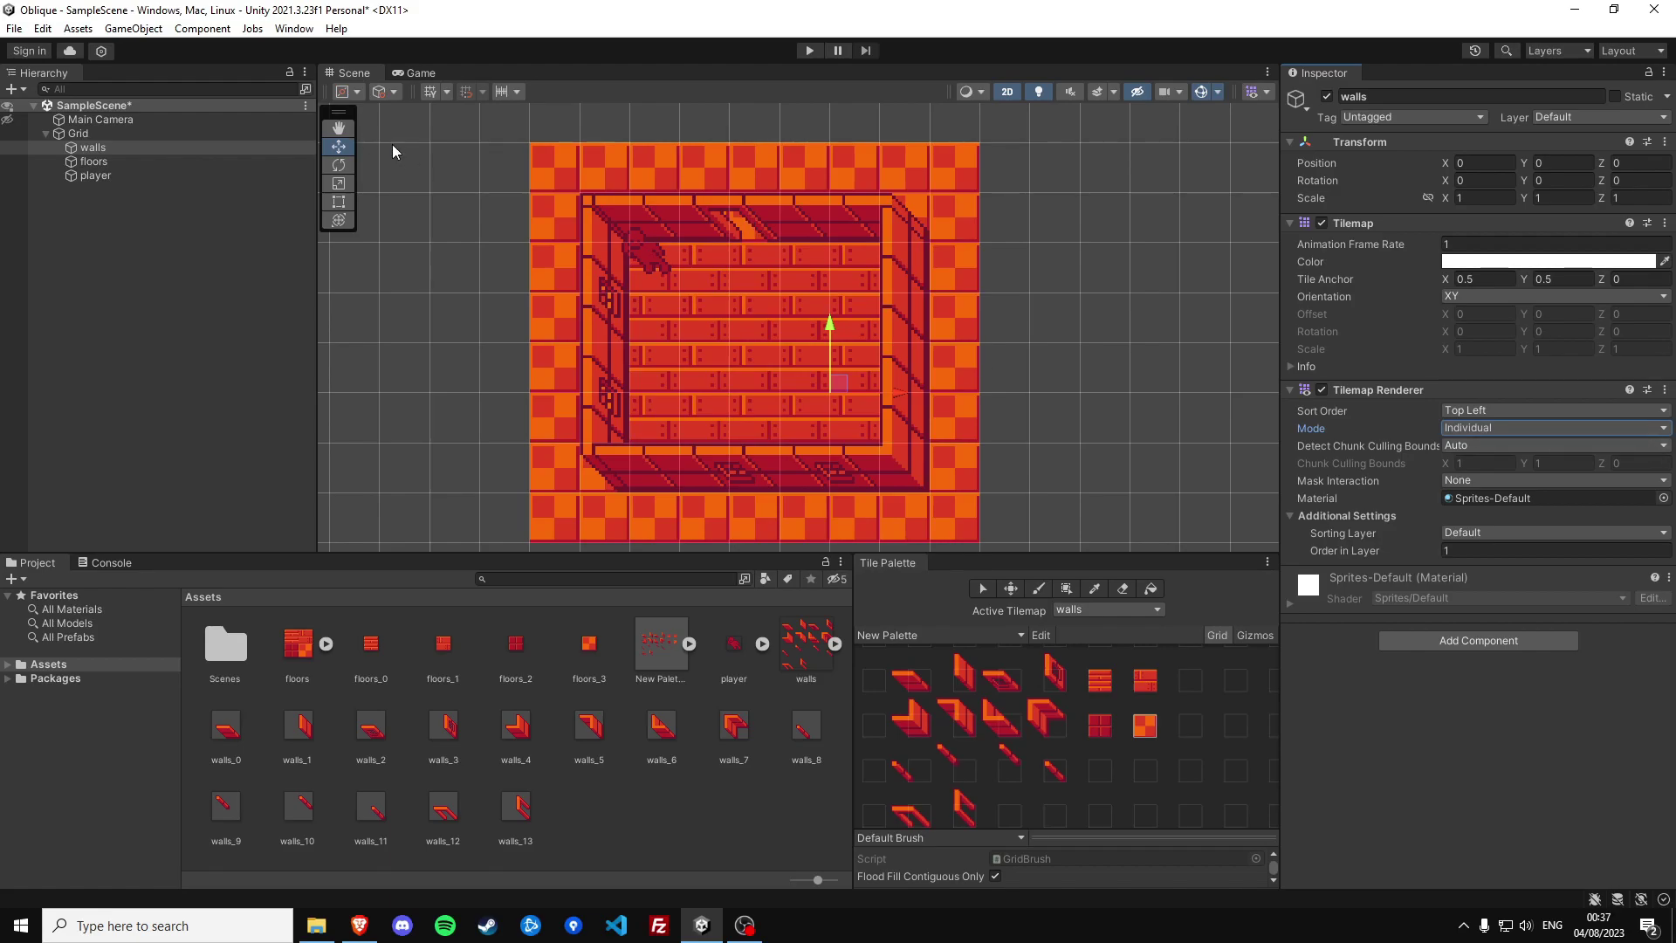
pyautogui.click(114, 177)
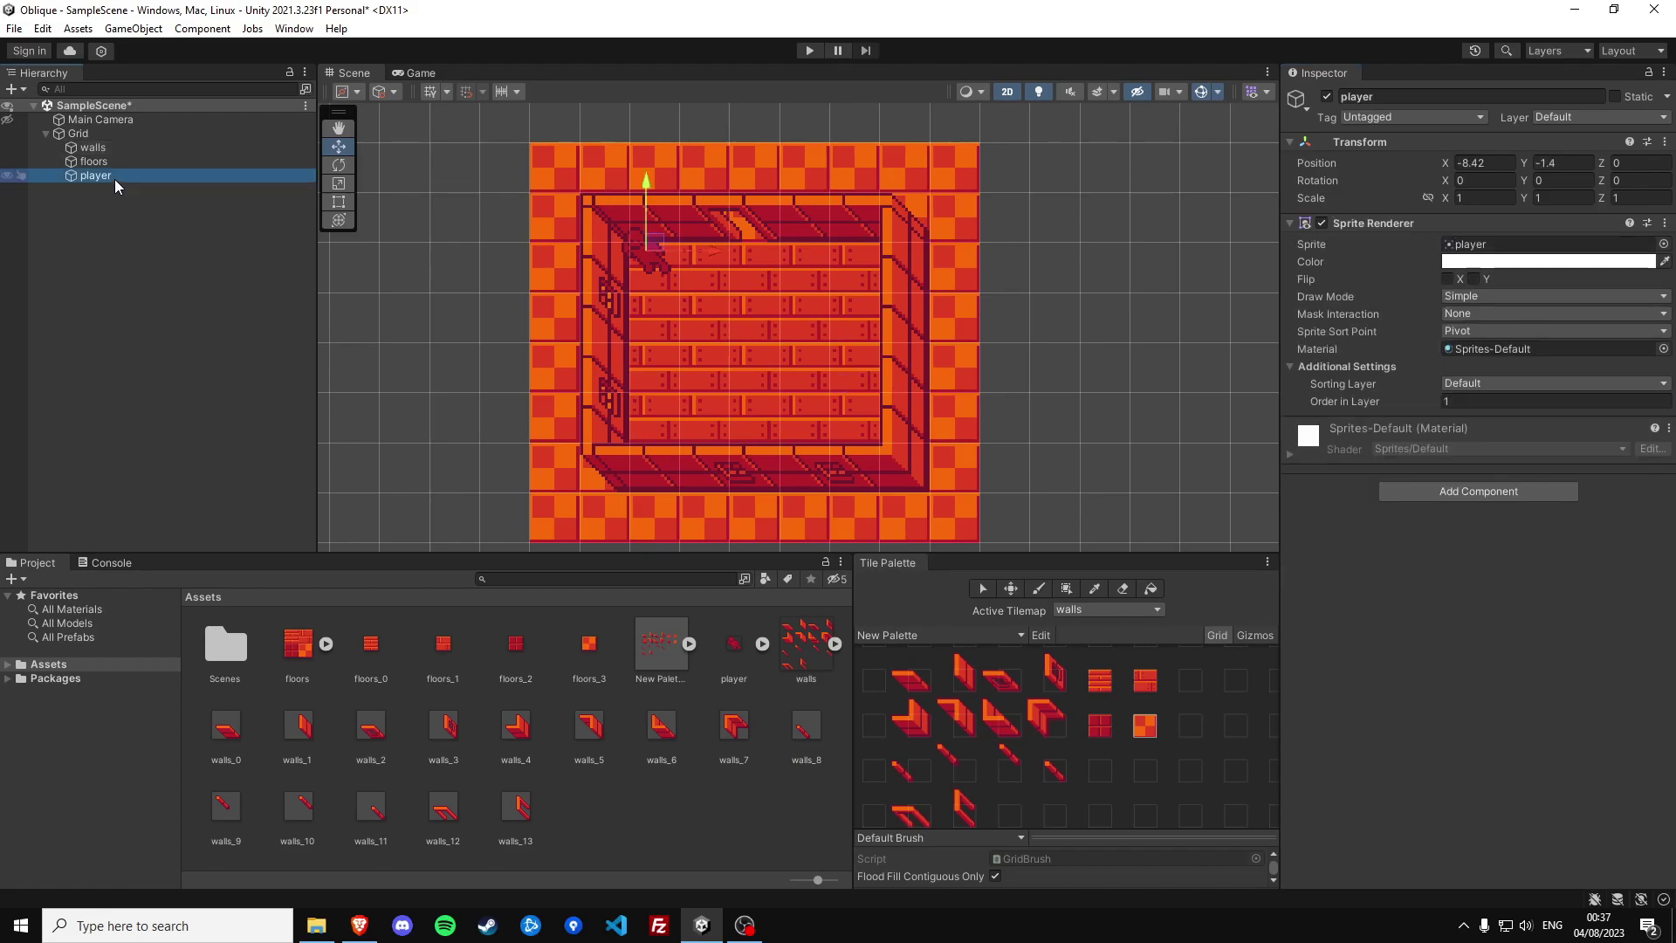
pyautogui.moveTo(657, 243); pyautogui.dragTo(655, 297)
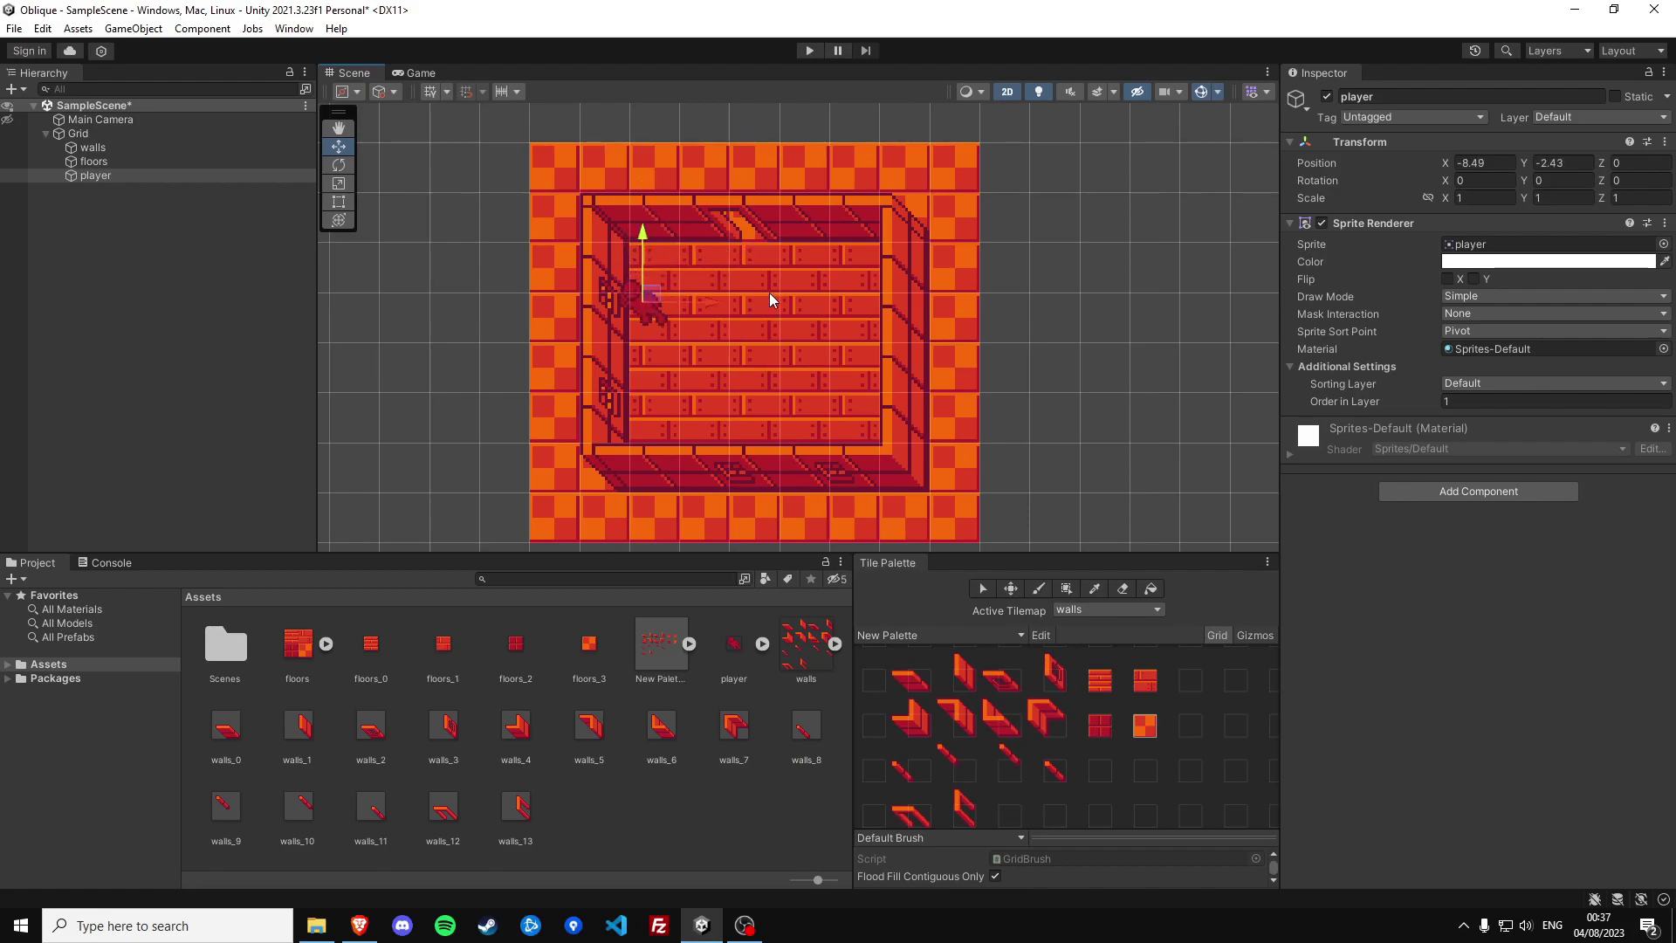